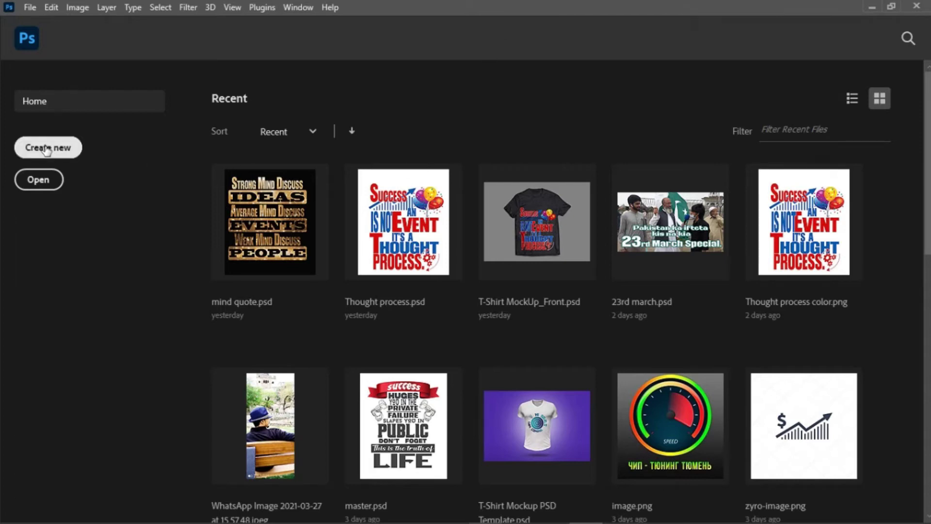
- Create a blank white 12 × 14 in, 300 ppi document (3600 × 4200 px)
click(51, 154)
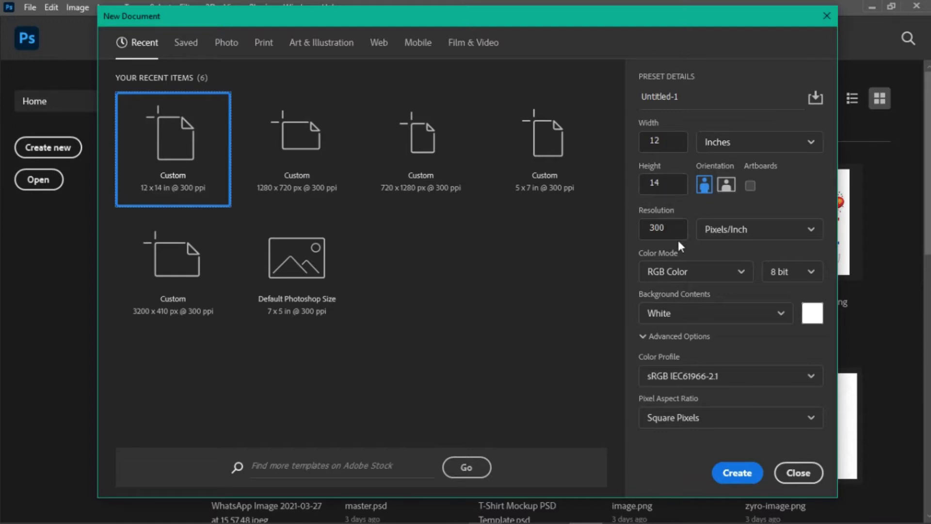
click(737, 474)
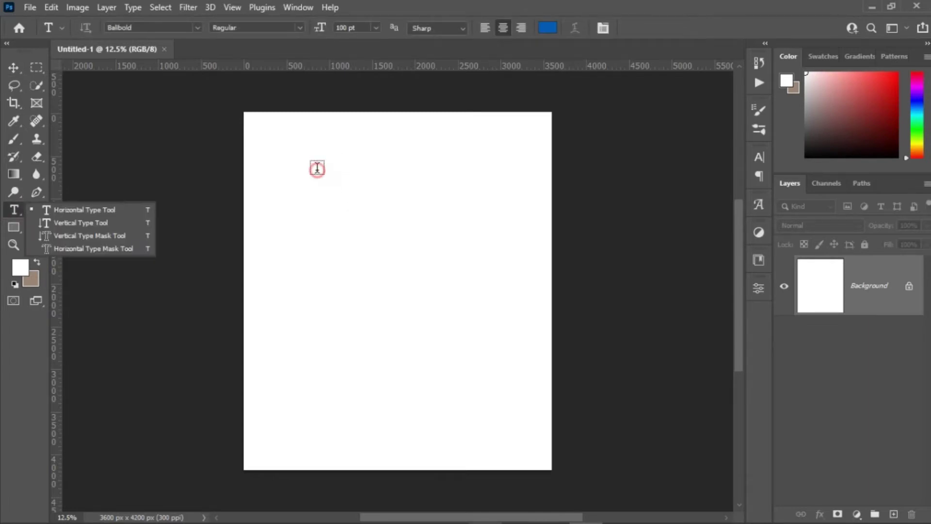
- Type blue 1LIFE near the top-left and turn off Small Caps for full-size capitals
click(318, 168)
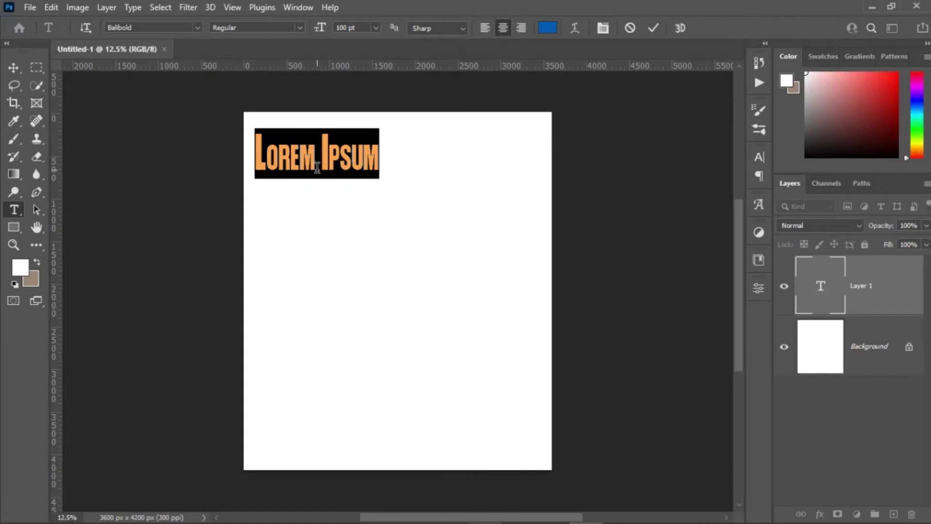
text(1)
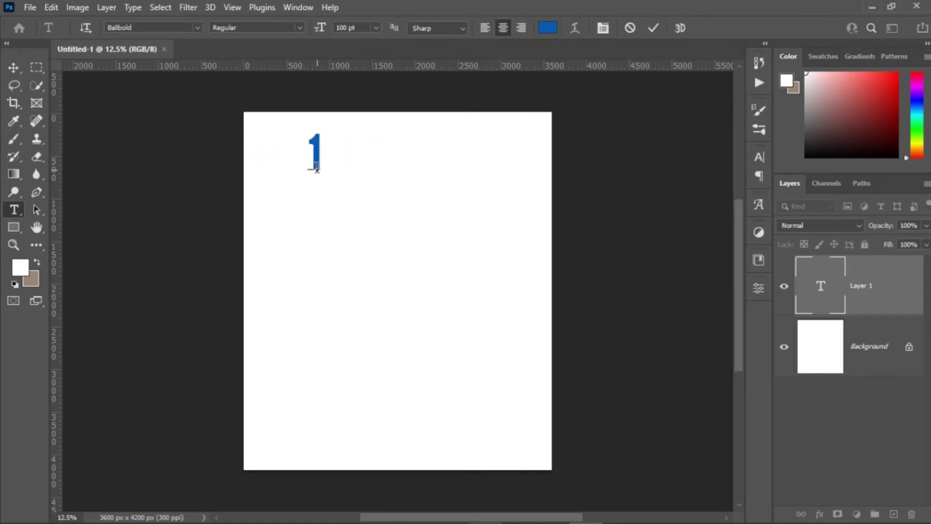
text(LIFR)
key(BackSpace)
key(BackSpace)
key(BackSpace)
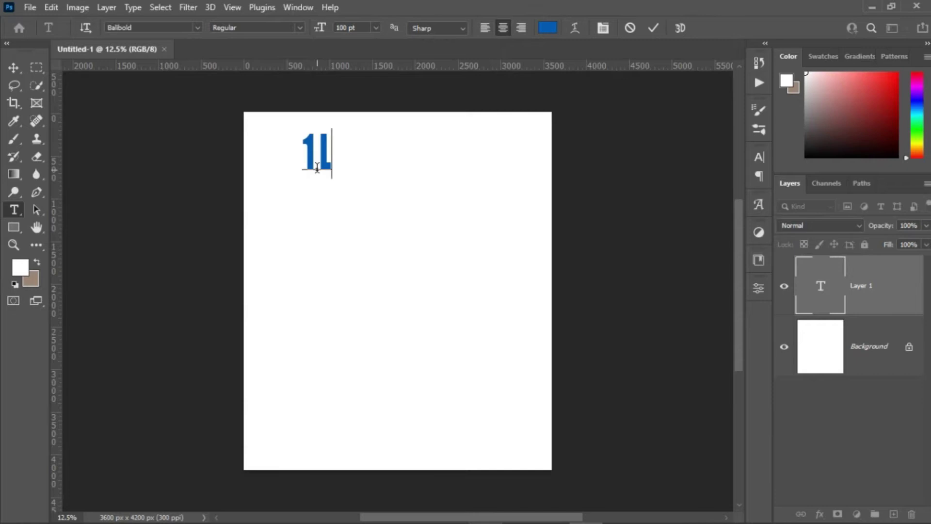
text(IFE)
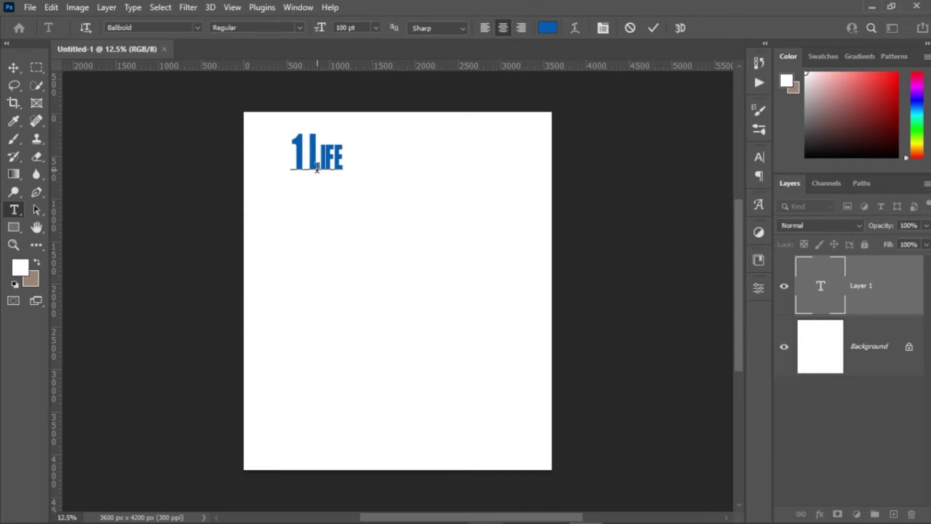
key(ctrl+Return)
click(759, 156)
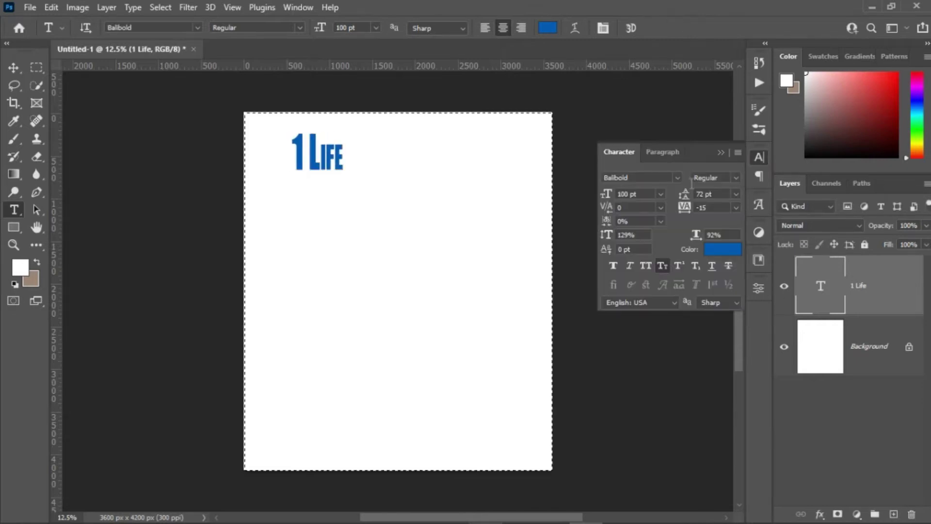
click(646, 266)
click(15, 65)
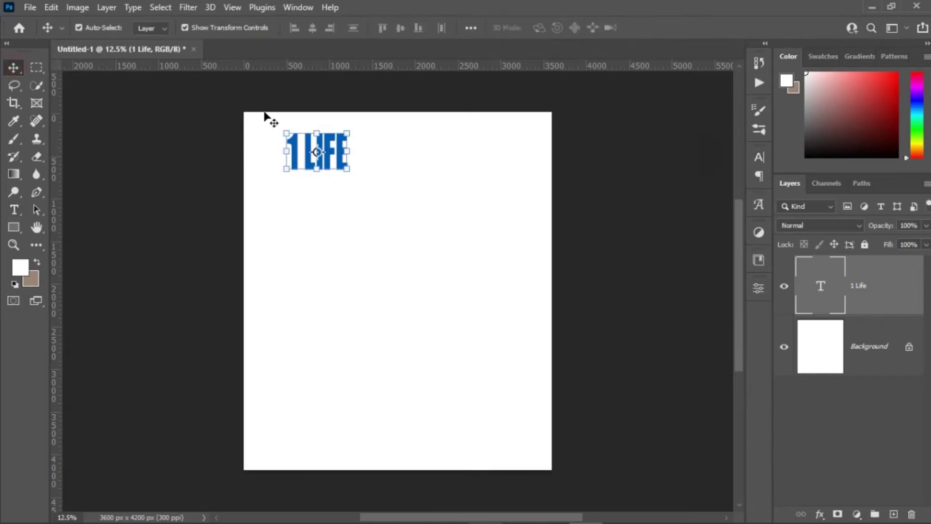
- Move the 1 LIFE title lower and stretch it wider to 197.52 pt
mouse_move(332, 166)
mouse_down()
mouse_move(424, 172)
mouse_move(483, 162)
mouse_move(473, 165)
mouse_move(531, 175)
mouse_up()
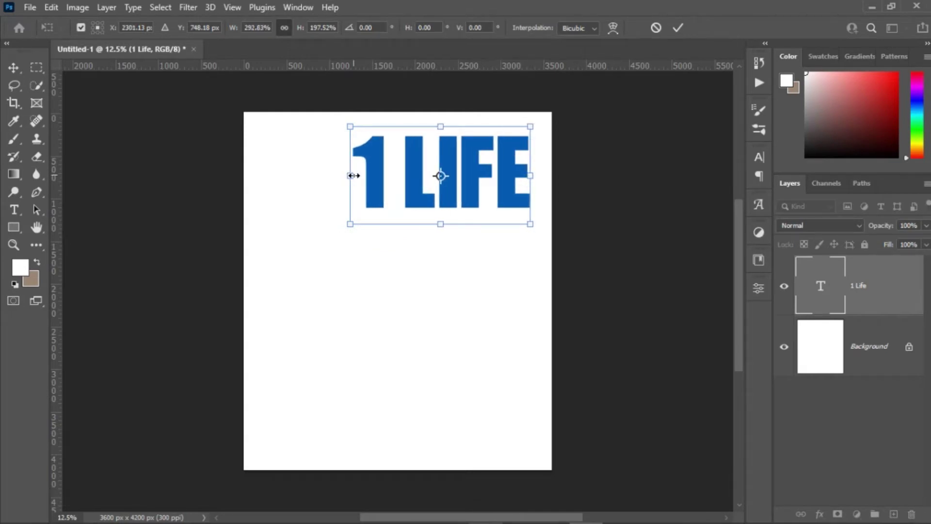
drag(353, 175, 299, 176)
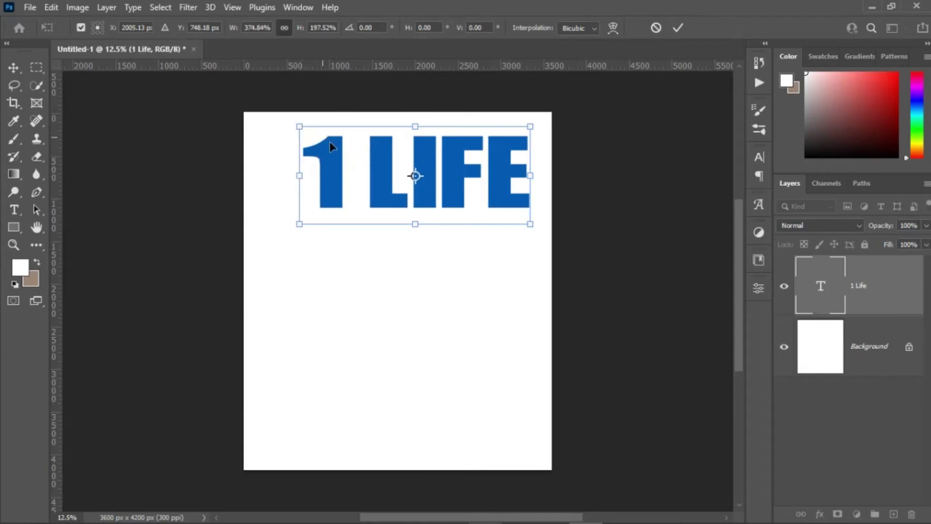
double_click(340, 162)
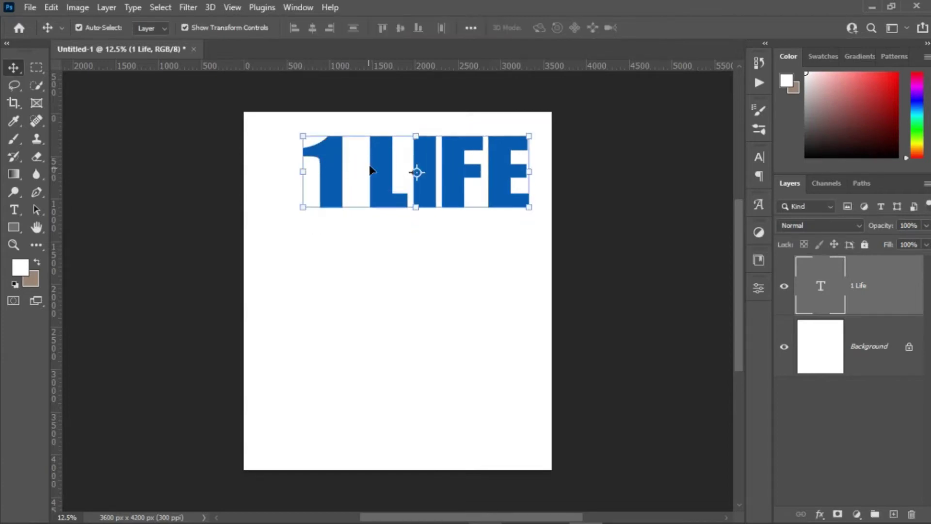
- Delete the space so the title reads 1LIFE
double_click(377, 166)
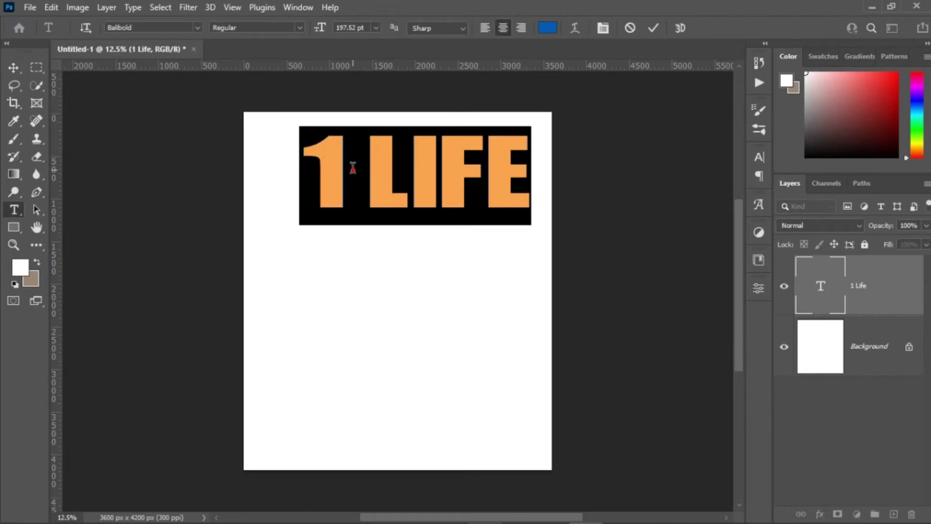
click(353, 169)
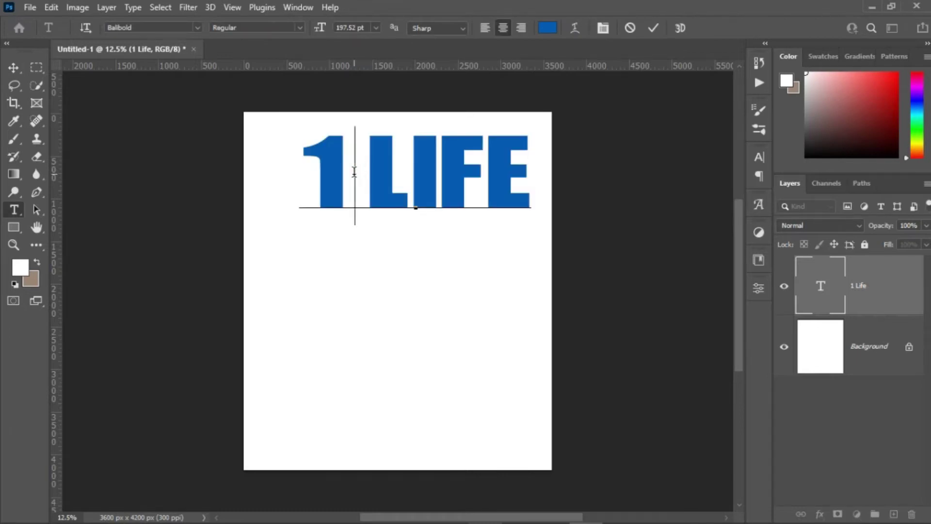
key(Delete)
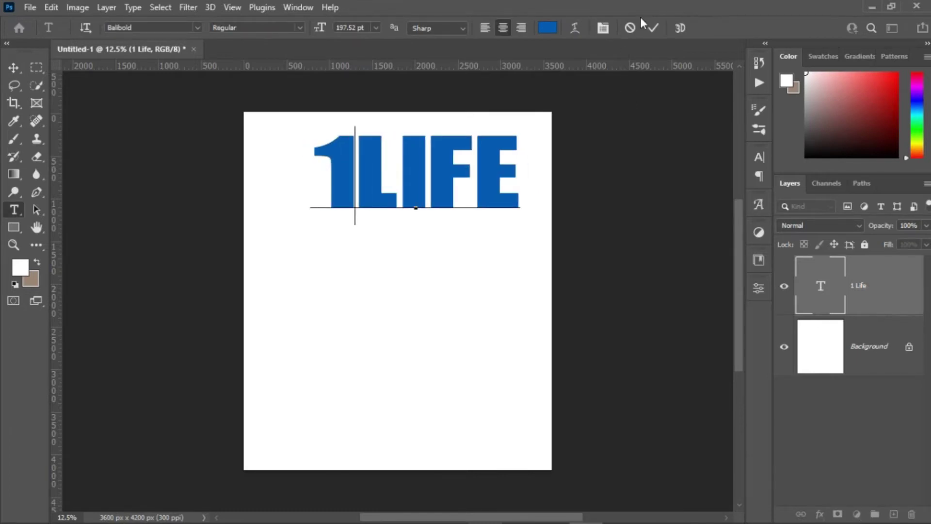
click(654, 28)
- Rotate 1LIFE by -90° so it reads bottom to top near the page centre
key(v)
mouse_move(375, 164)
mouse_down()
mouse_move(347, 180)
mouse_move(326, 227)
mouse_up()
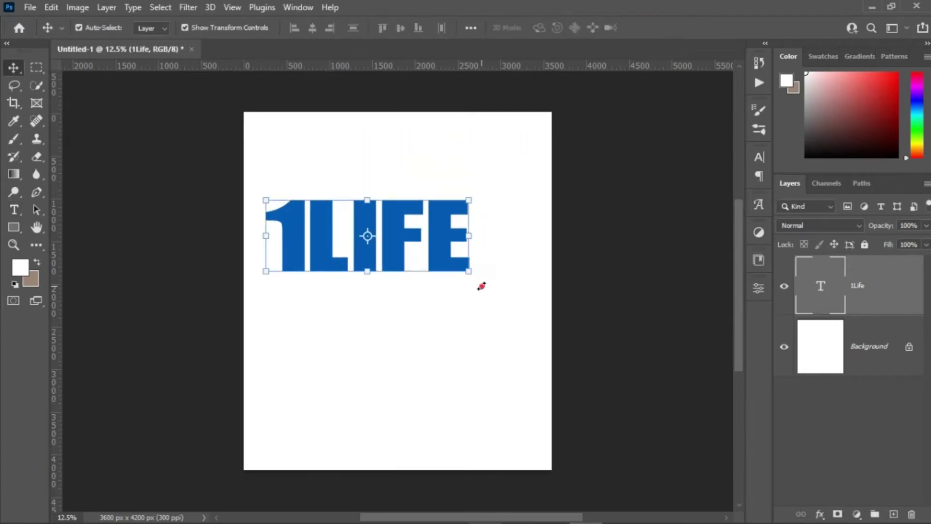
key(ctrl+t)
drag(493, 224, 411, 131)
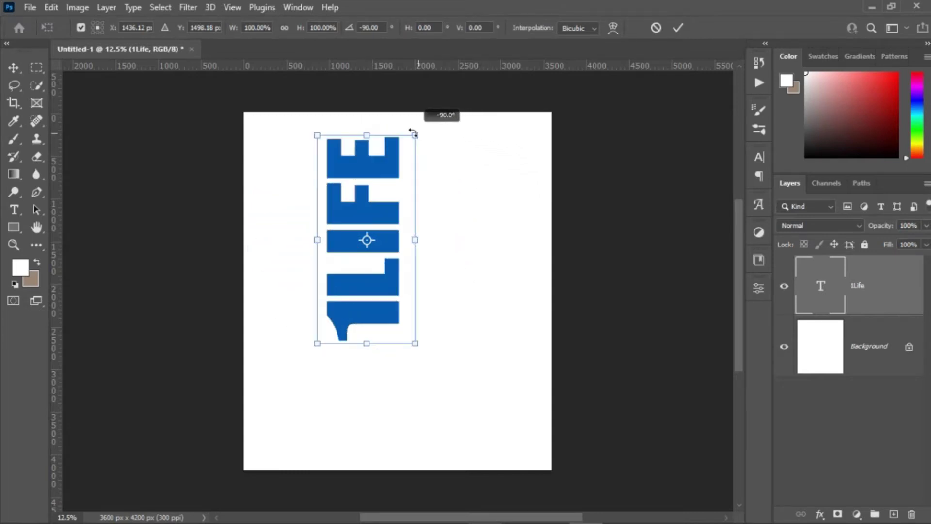
drag(353, 167, 356, 214)
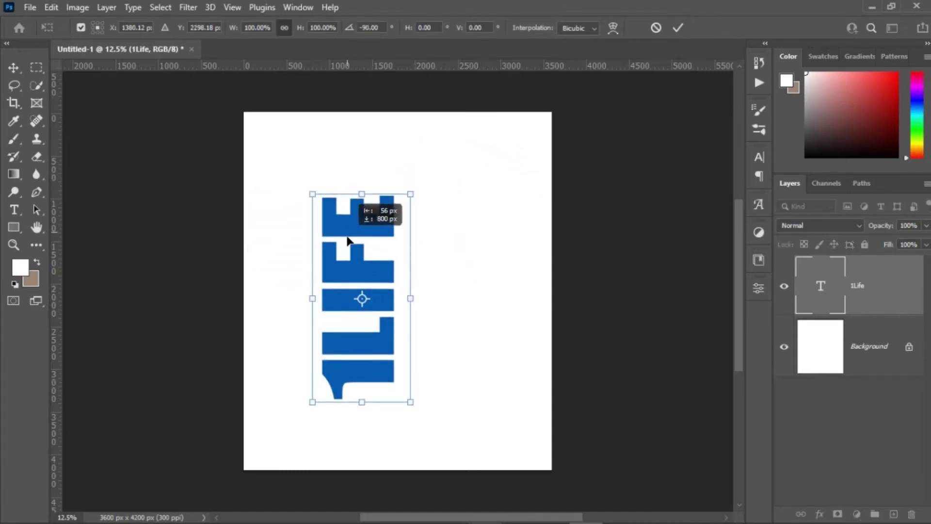
key(Return)
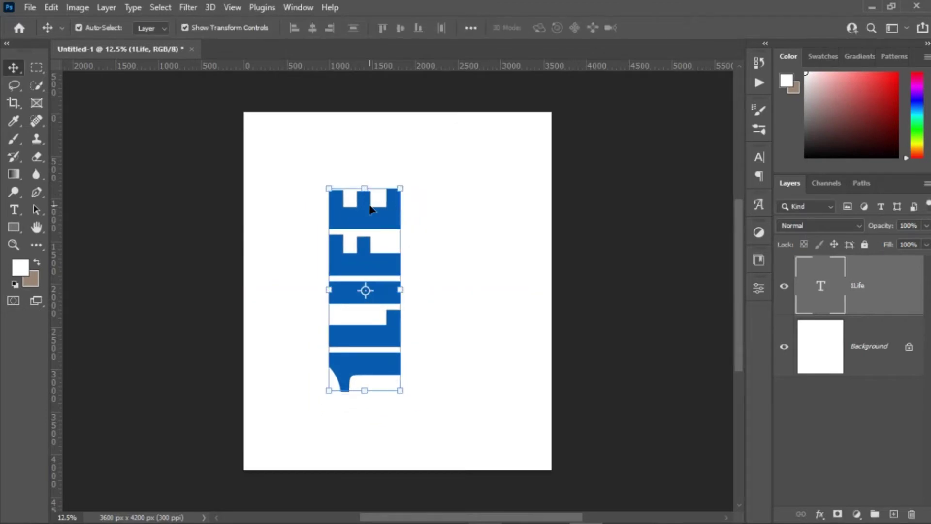
drag(387, 249, 555, 274)
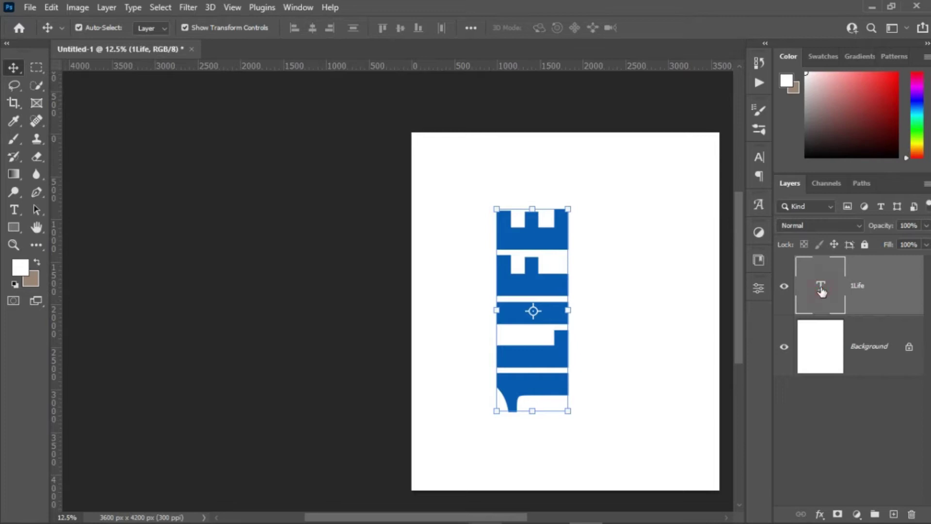
key(t)
key(Return)
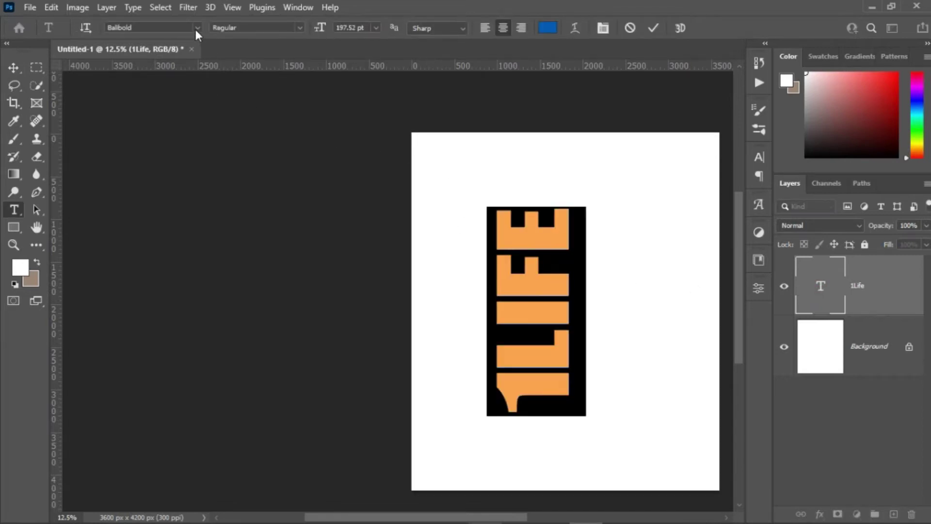
- Change the text to ONE LIFE in Broxo Personal Use Only at 103 pt
click(197, 29)
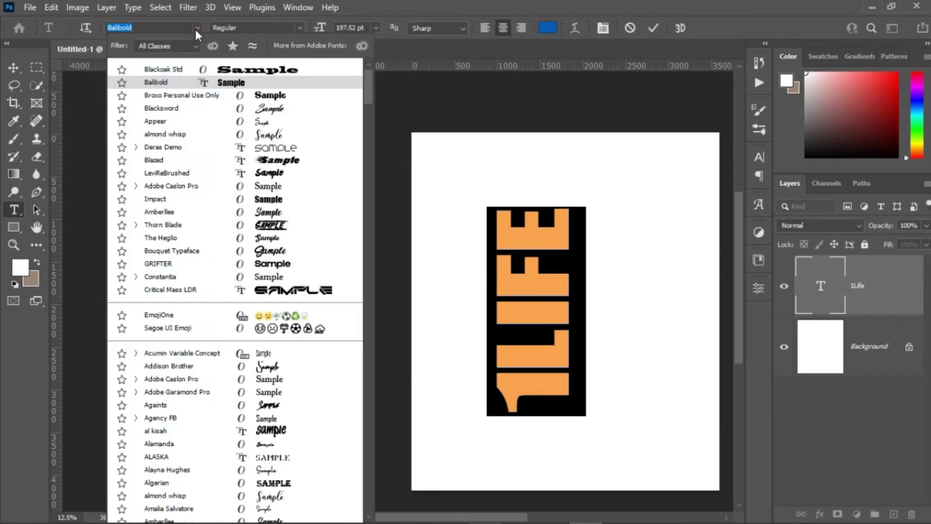
click(278, 96)
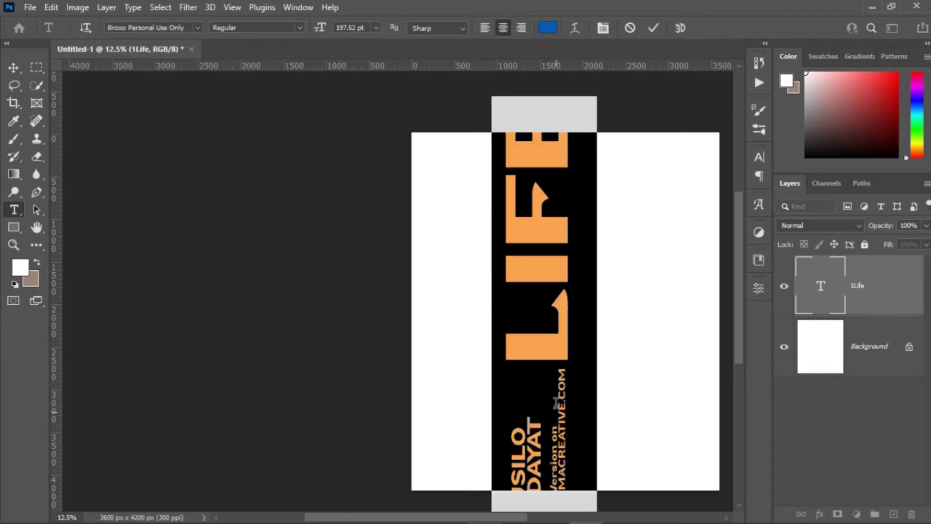
click(545, 385)
key(BackSpace)
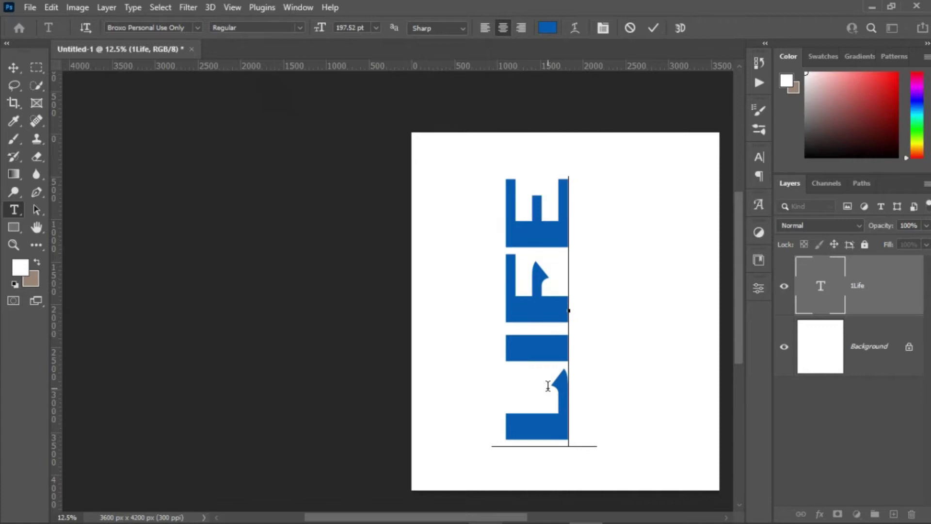
text(ONLINE)
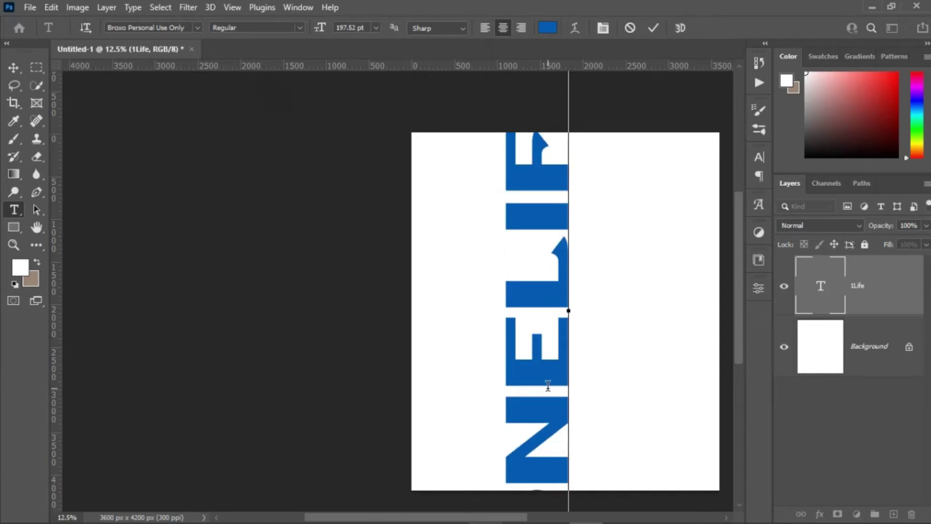
key(ctrl+a)
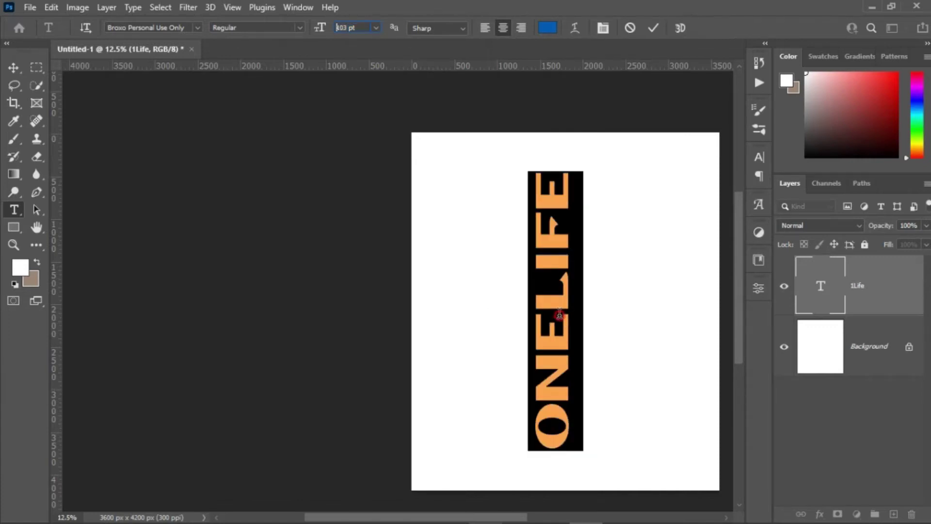
click(560, 313)
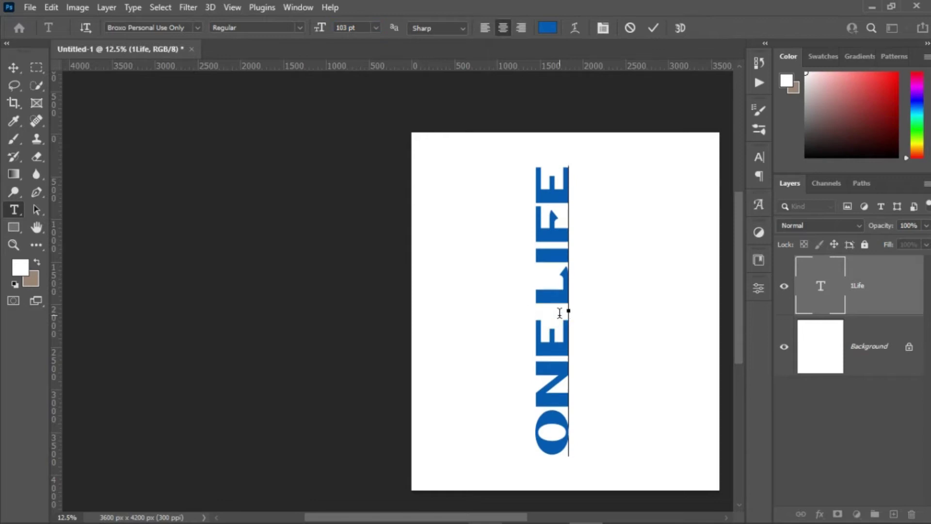
key(ctrl+Return)
key(v)
- Move ONE LIFE left and stretch it wider to fill its column
mouse_move(556, 258)
mouse_down()
mouse_move(503, 257)
mouse_move(538, 281)
mouse_up()
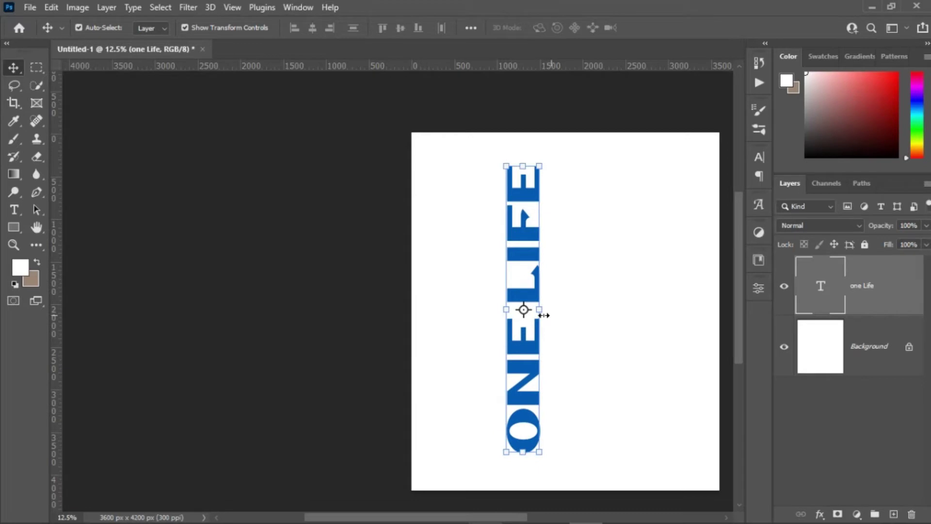
drag(540, 314, 601, 307)
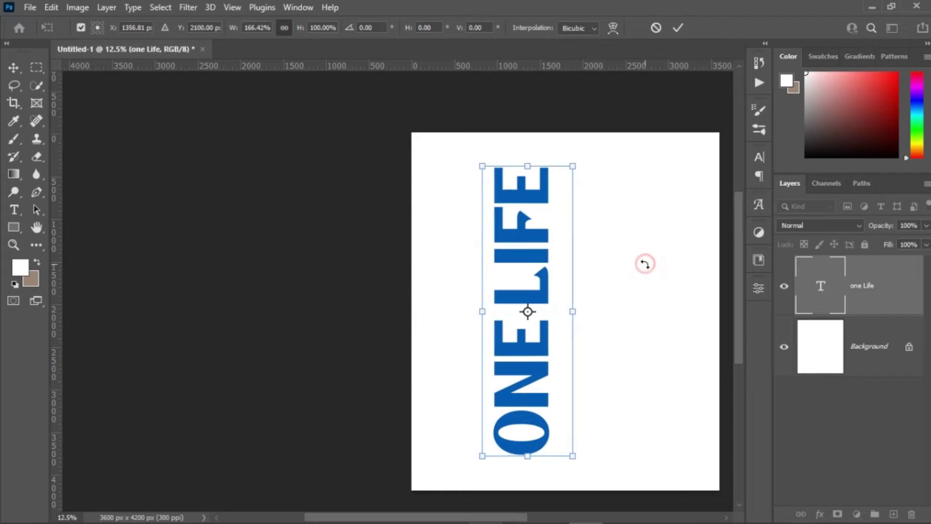
click(678, 28)
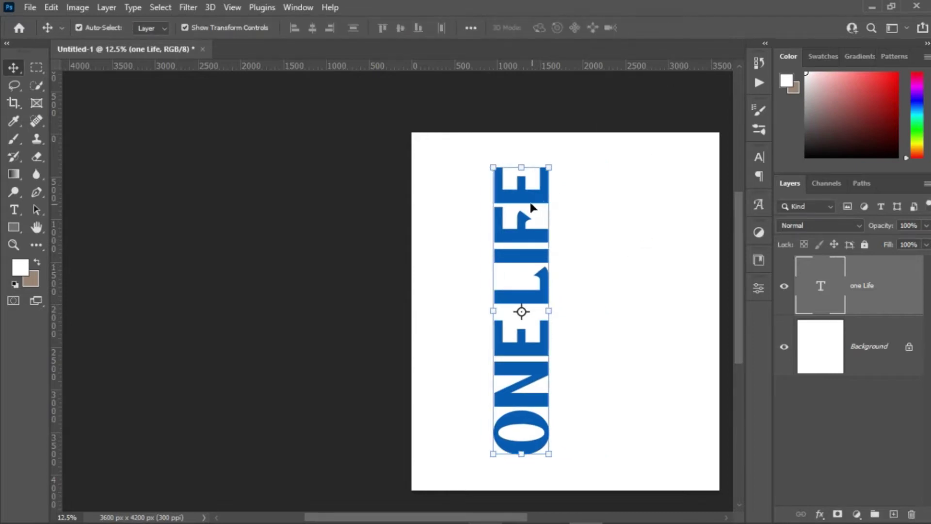
- Duplicate the text to the right and edit the copy to read JUST ONE
drag(522, 199, 620, 166)
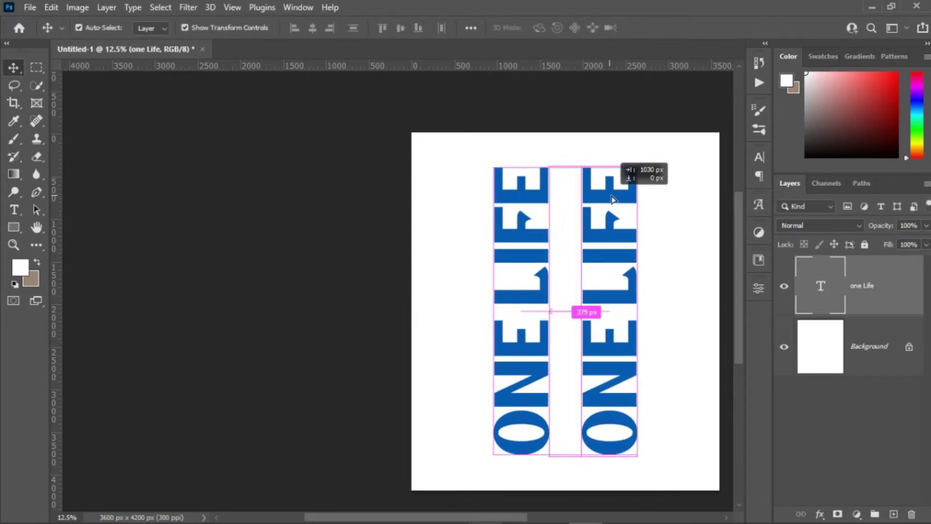
key(t)
click(620, 166)
key(BackSpace)
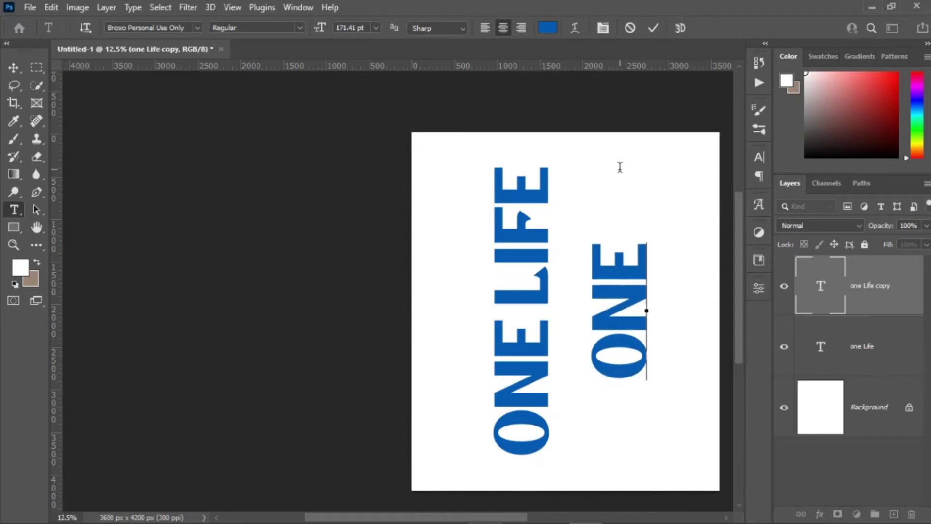
key(Home)
text(JUST)
key(Escape)
key(v)
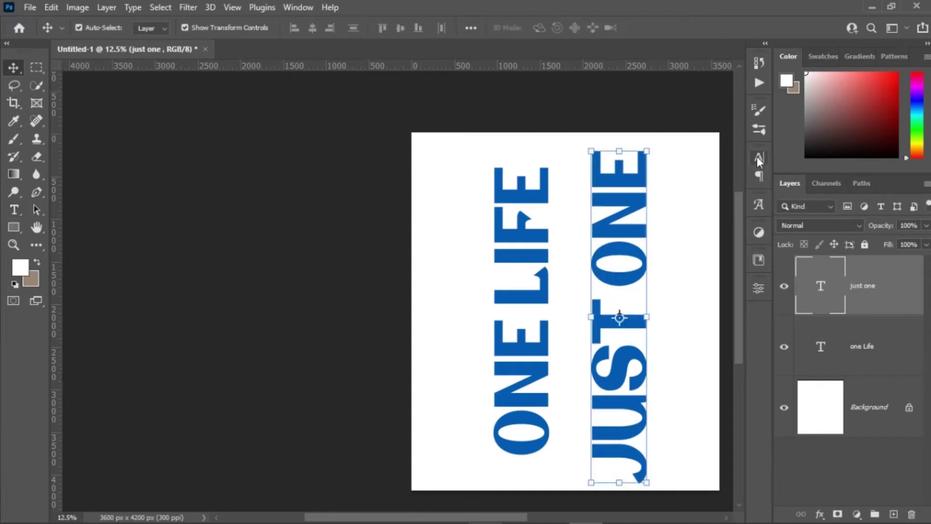
- Tighten the JUST ONE tracking to -55 and commit its transform
click(760, 157)
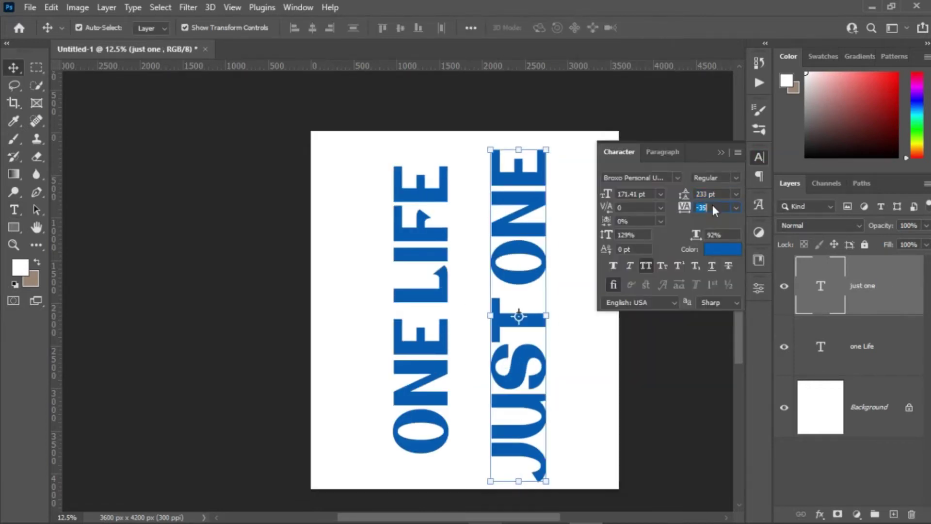
text(-75)
key(Return)
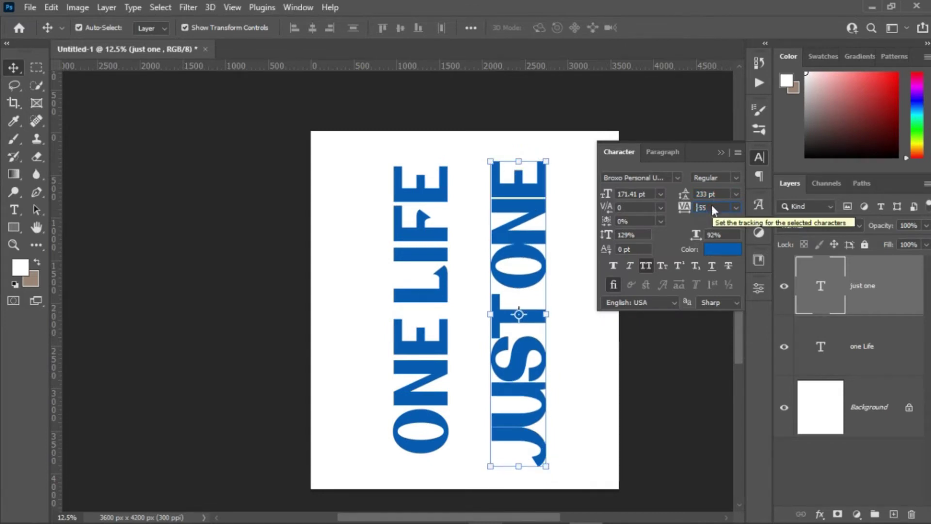
key(Return)
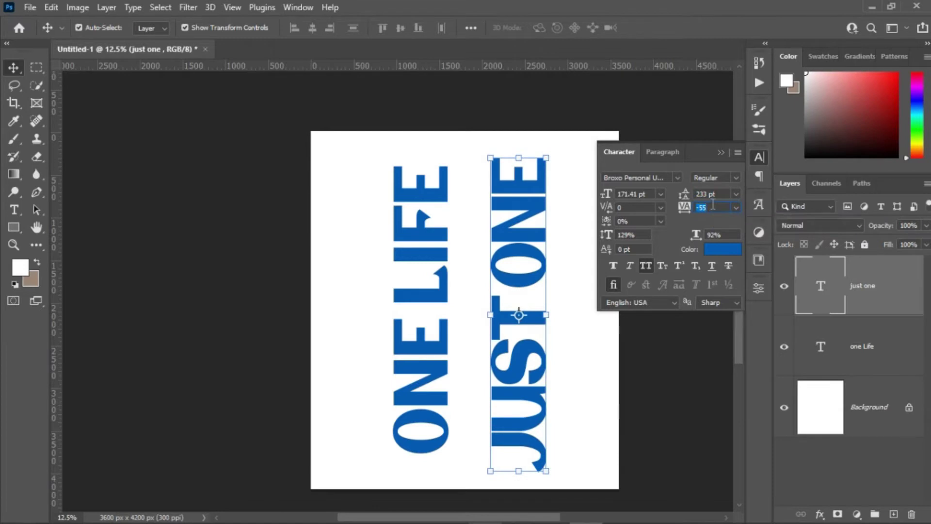
click(558, 162)
key(ctrl+t)
key(Return)
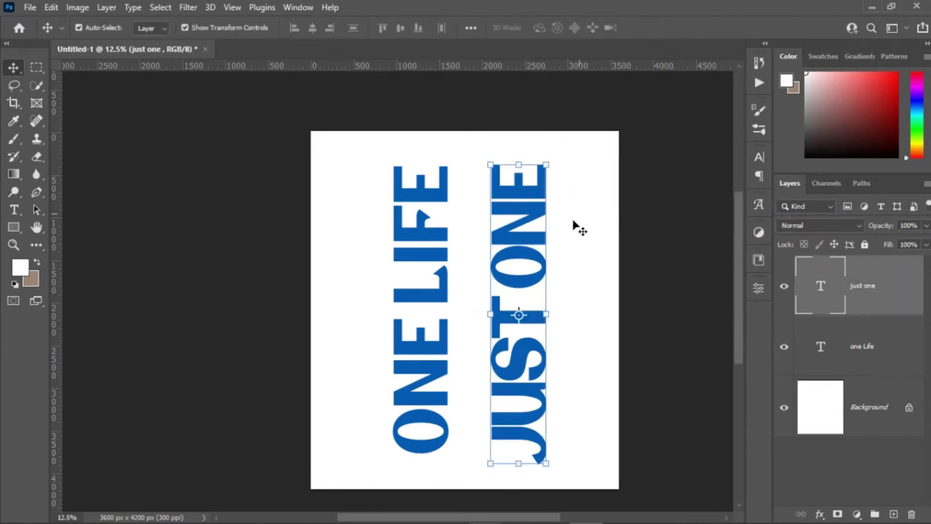
click(567, 209)
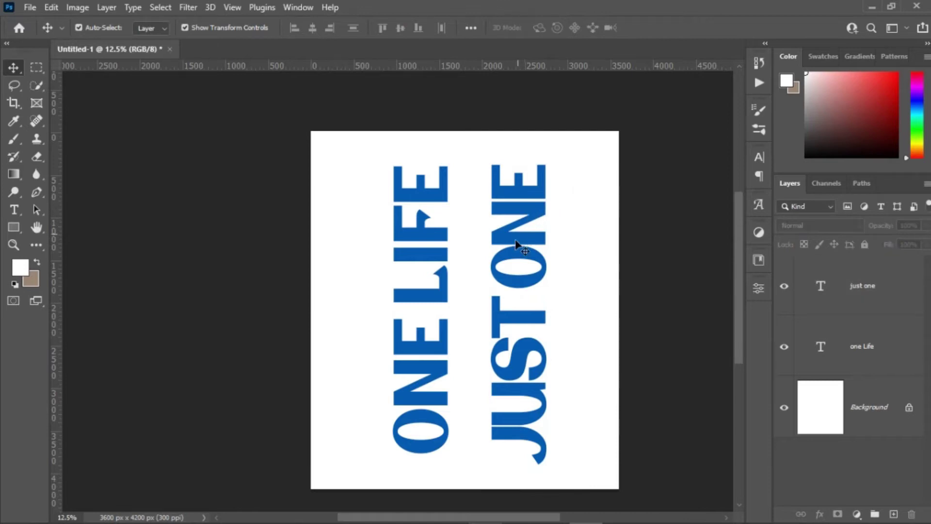
- Pull a horizontal guide down to about 396 px near the page top
click(541, 314)
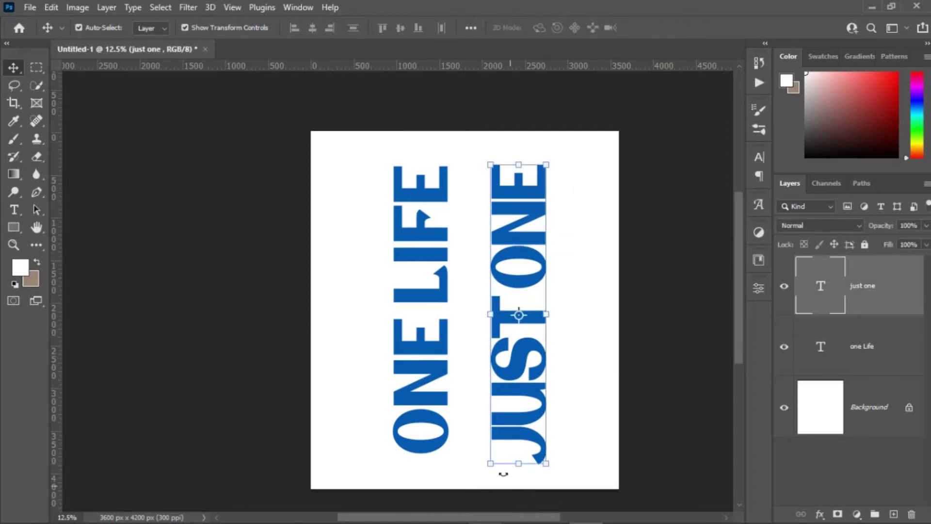
mouse_move(422, 68)
mouse_down()
mouse_move(431, 165)
mouse_move(440, 165)
mouse_up()
click(599, 154)
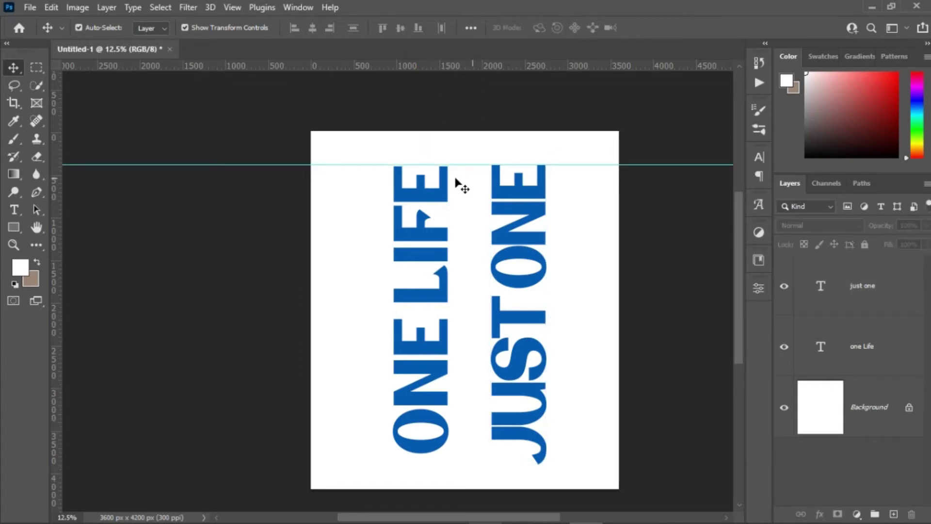
- Zoom in and snap the top of ONE LIFE to the guide
scroll(470, 165, up, 2)
scroll(489, 142, up, 3)
scroll(490, 141, up, 2)
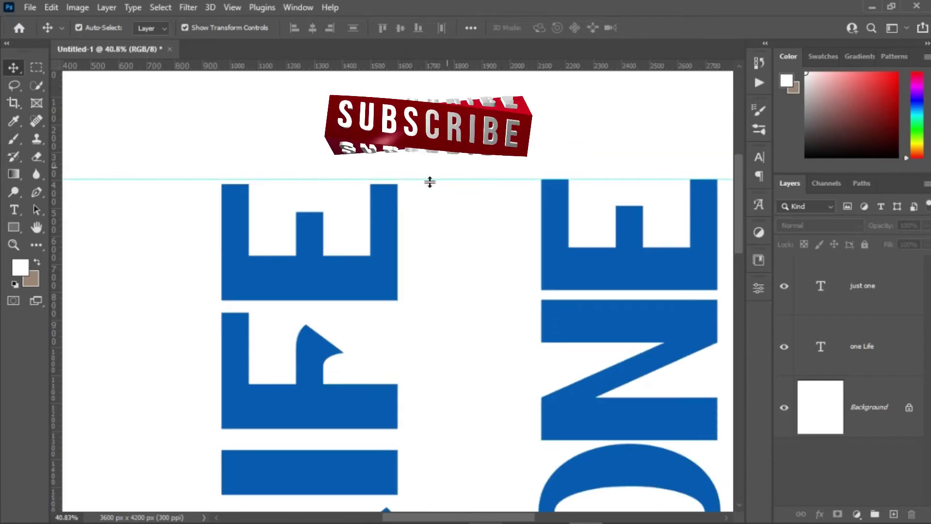
click(385, 206)
drag(384, 205, 386, 200)
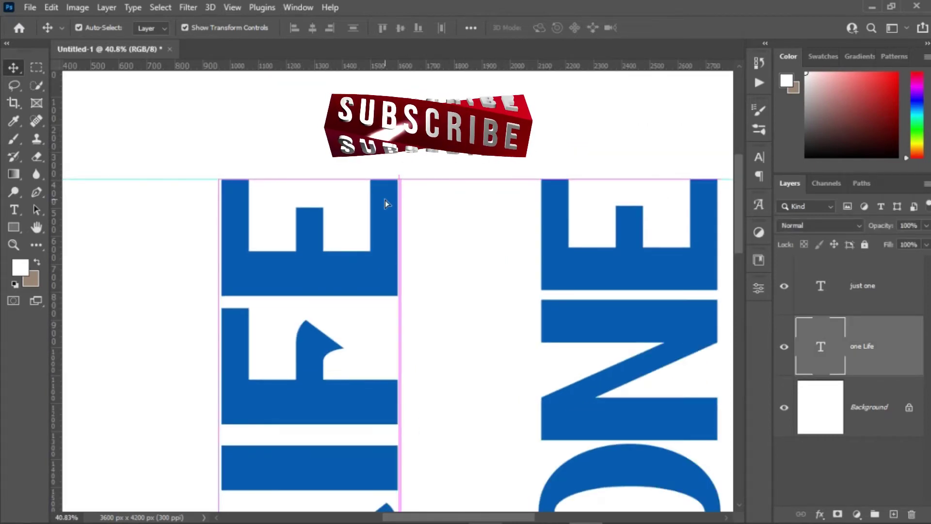
click(373, 83)
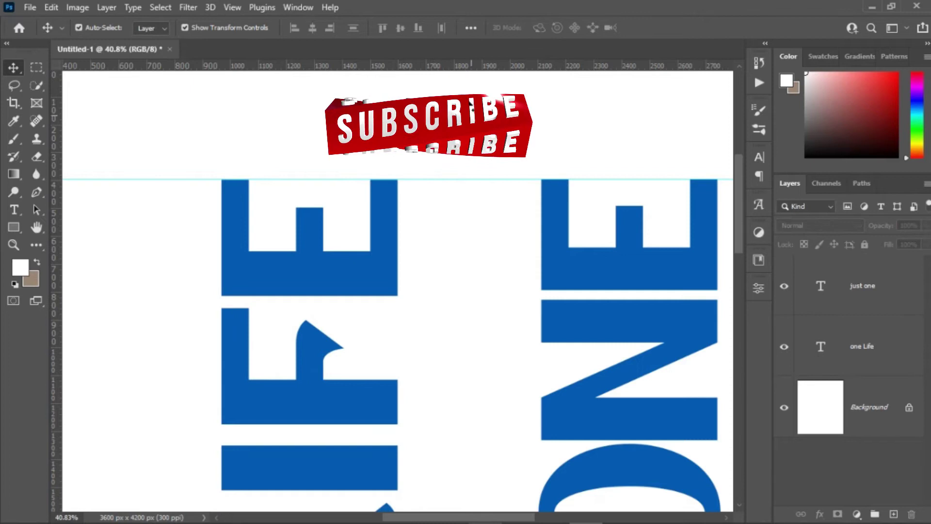
scroll(372, 78, down, 2)
scroll(379, 203, down, 2)
scroll(380, 203, down, 1)
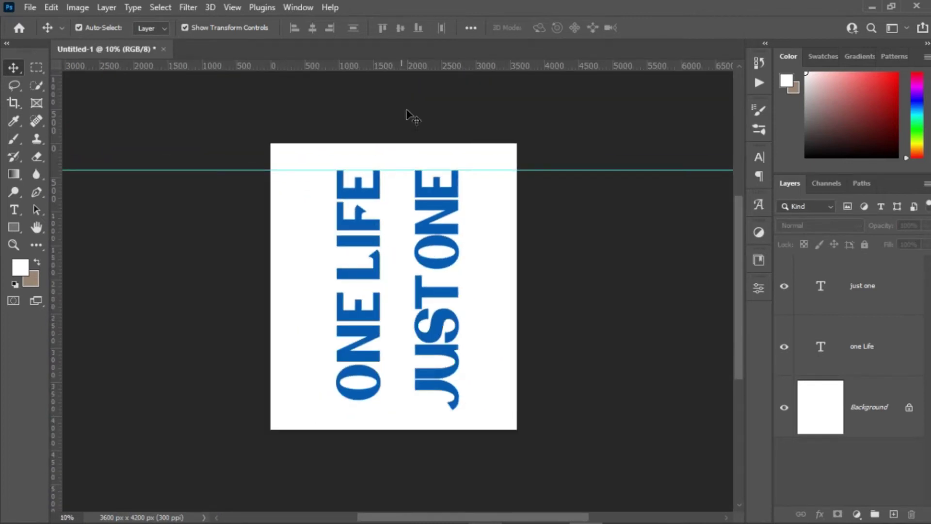
- Squash JUST ONE to a slightly shorter height
click(442, 385)
drag(436, 169, 438, 171)
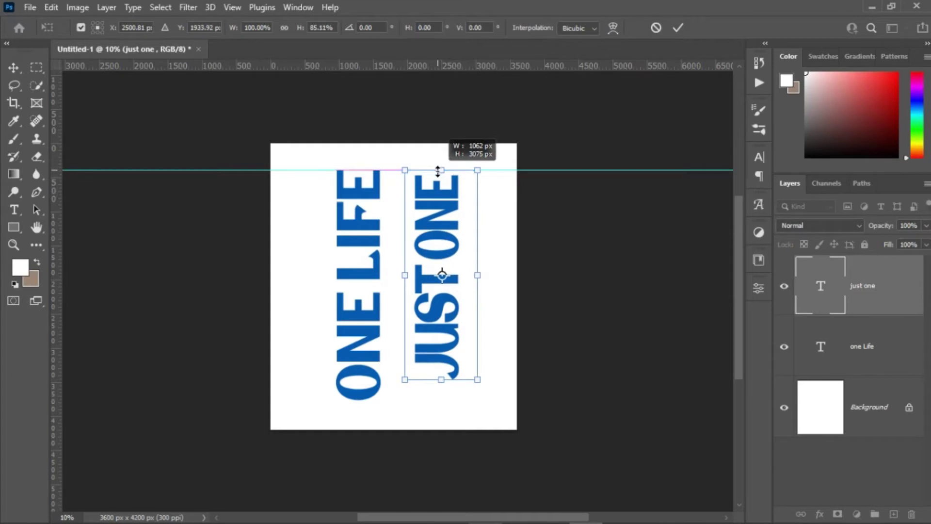
drag(502, 175, 501, 173)
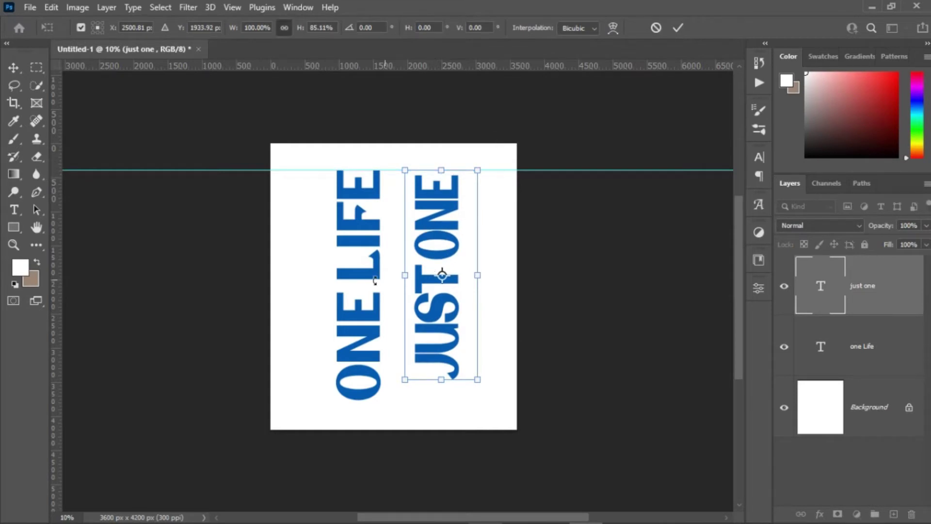
click(678, 27)
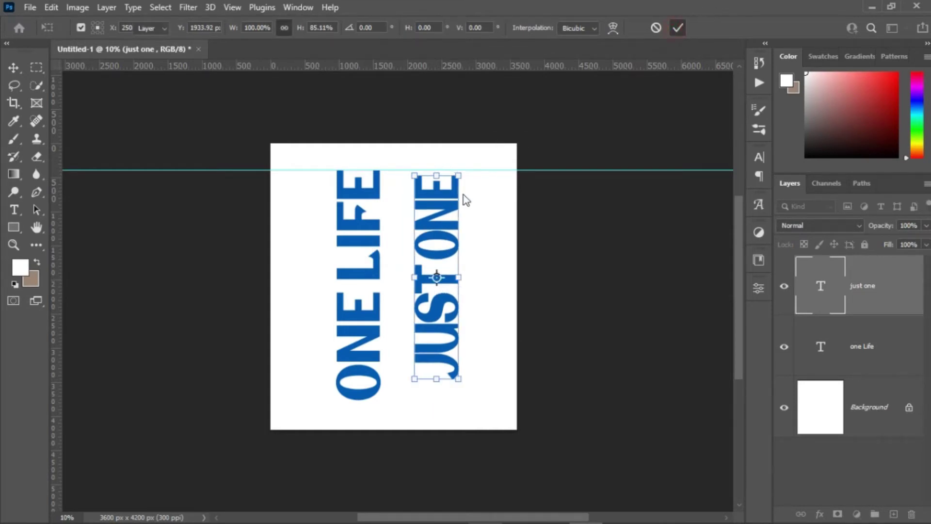
- Shorten ONE LIFE from its bottom and top edges to 88.12% height
click(369, 306)
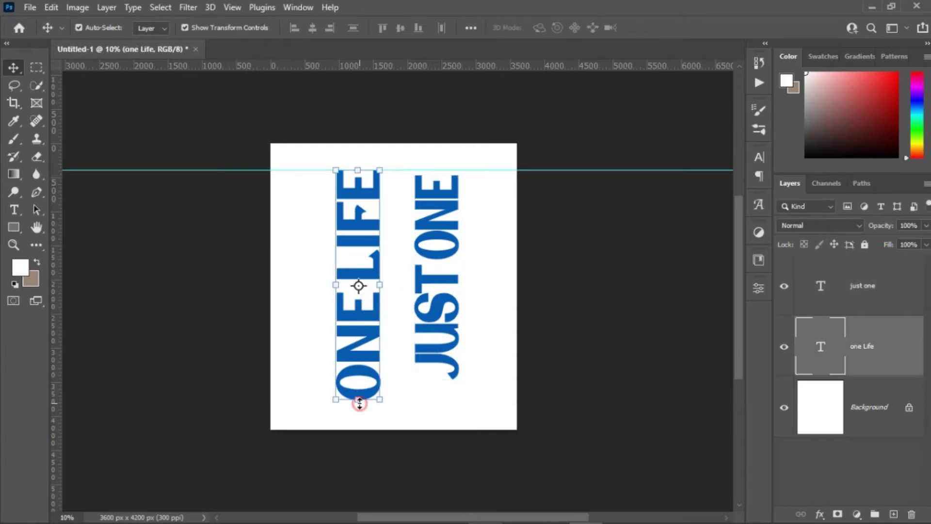
click(362, 403)
drag(363, 401, 364, 381)
drag(363, 165, 364, 176)
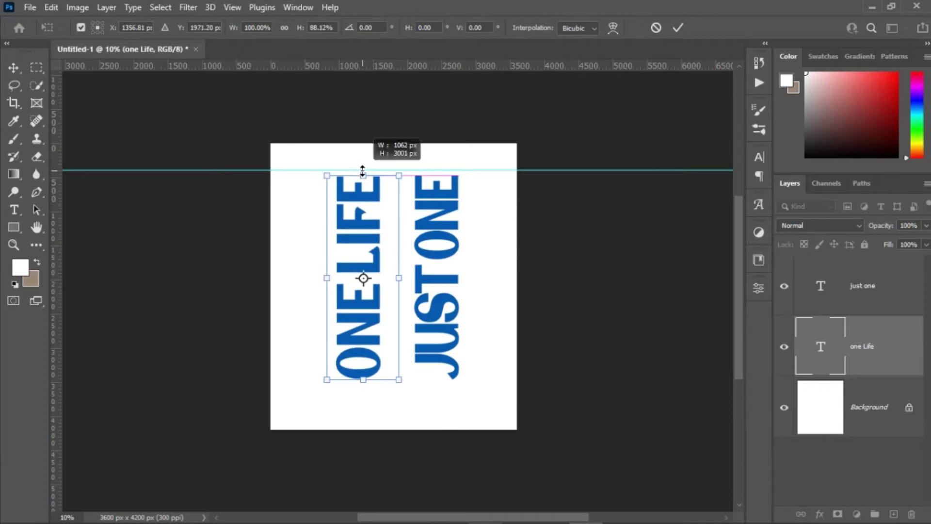
click(679, 28)
- Move ONE LIFE and JUST ONE up so both tops snap to the guide
scroll(360, 209, up, 3)
scroll(365, 180, up, 3)
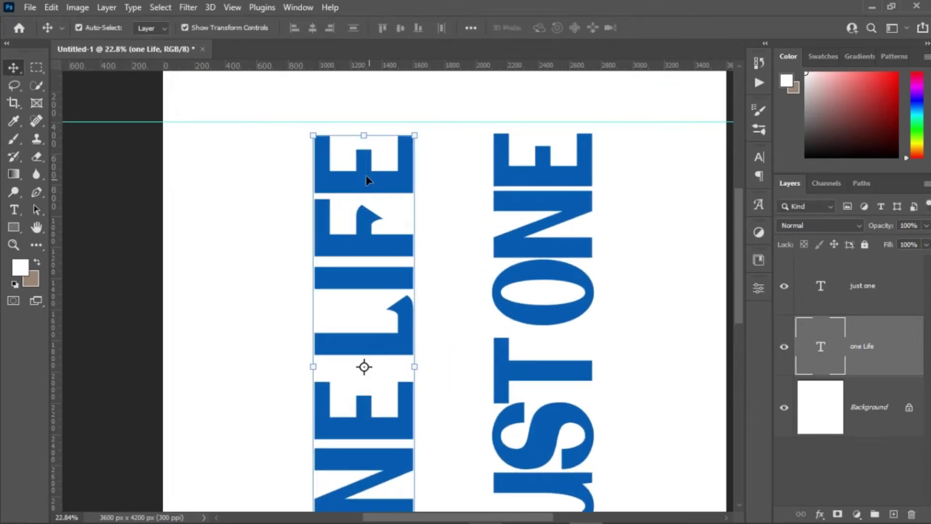
drag(364, 165, 363, 151)
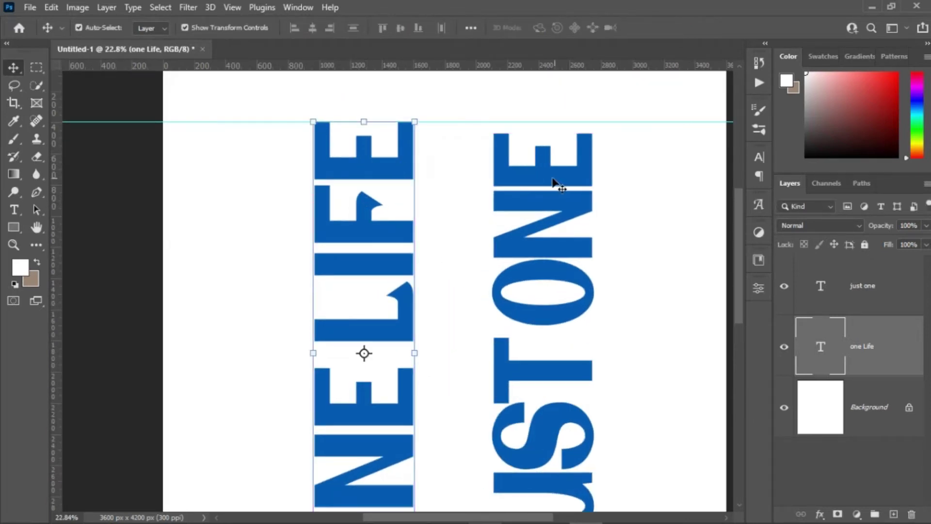
drag(553, 181, 550, 168)
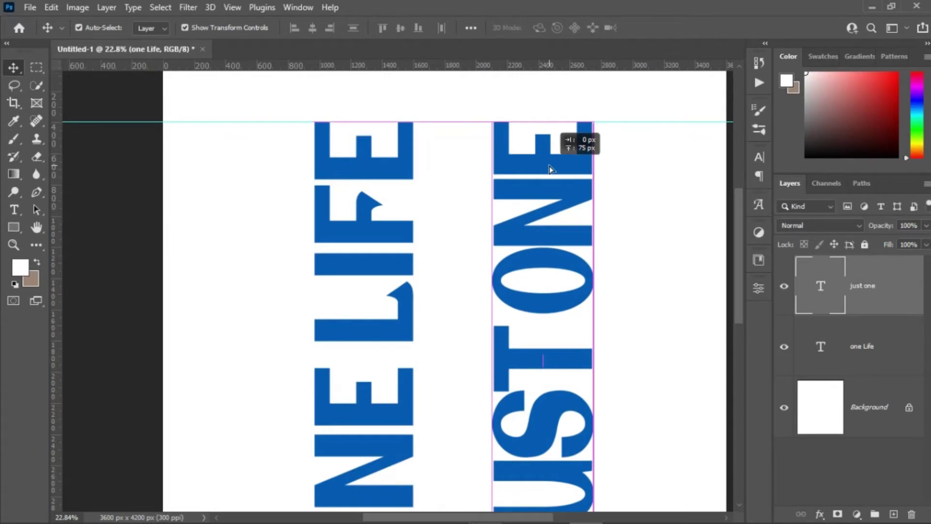
scroll(291, 87, down, 1)
scroll(360, 281, down, 3)
scroll(443, 316, down, 2)
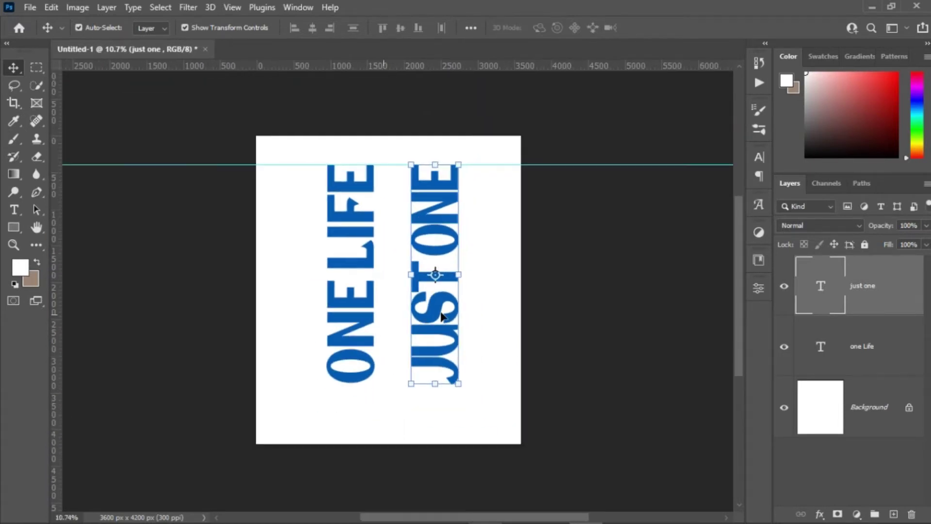
click(594, 298)
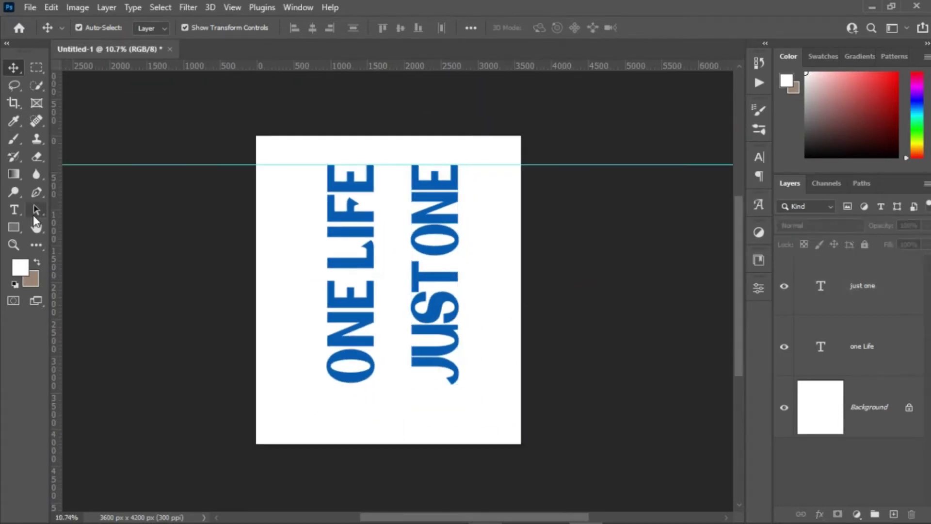
- Draw a tall 366 × 2971 px rectangle between the words with 0 corner radius
click(12, 233)
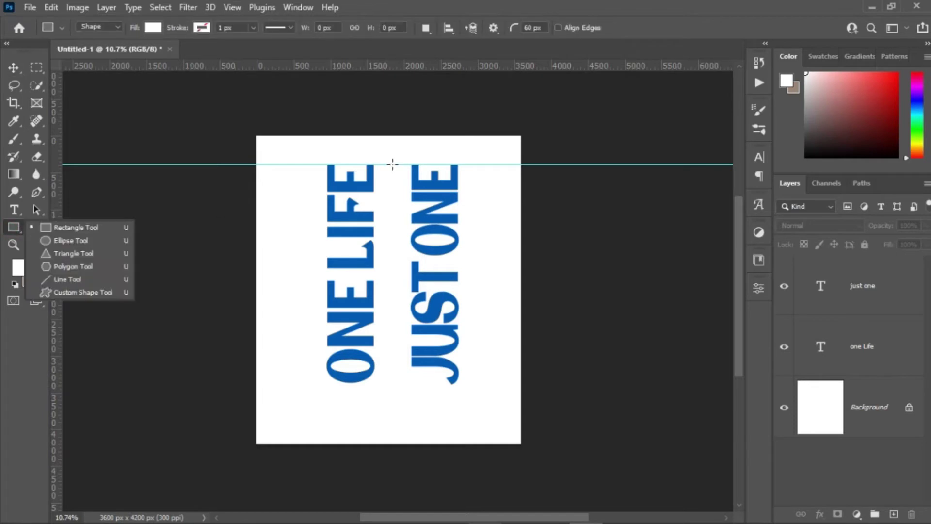
scroll(385, 167, up, 3)
mouse_move(379, 163)
mouse_down()
mouse_move(410, 439)
mouse_move(424, 467)
mouse_up()
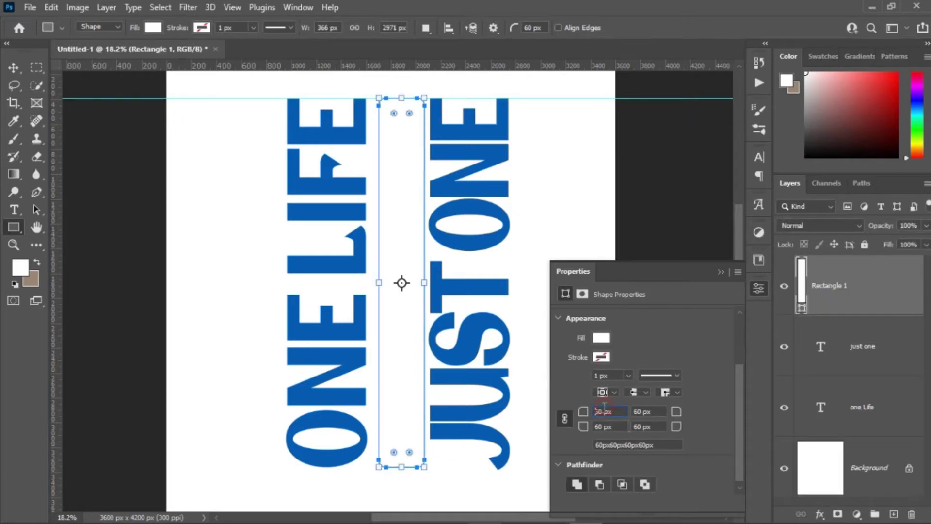
double_click(627, 415)
key(Return)
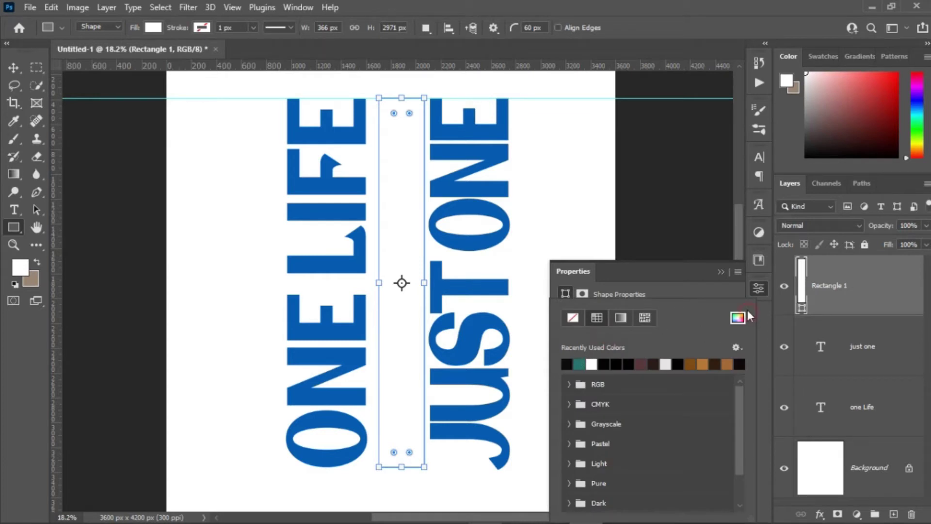
- Fill the bar with the text's blue, #055eb6, sampled with the eyedropper
click(738, 319)
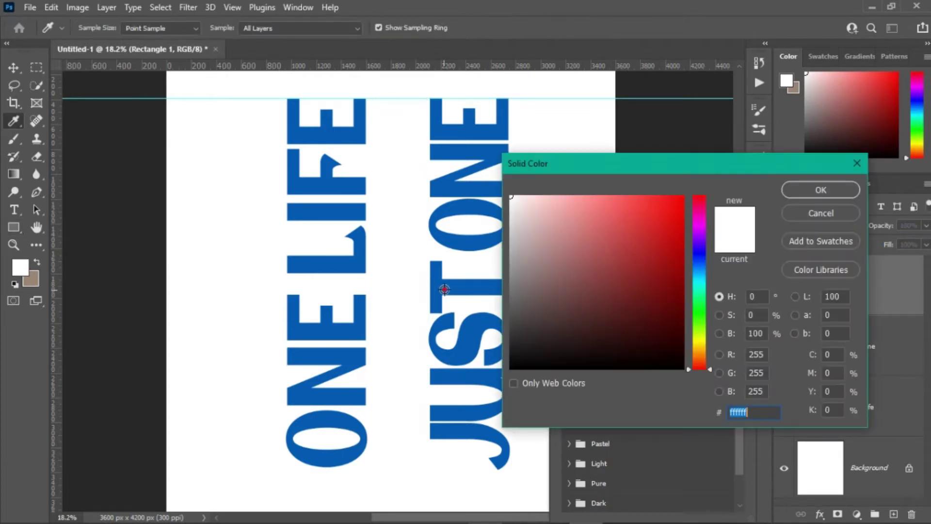
click(476, 289)
click(810, 193)
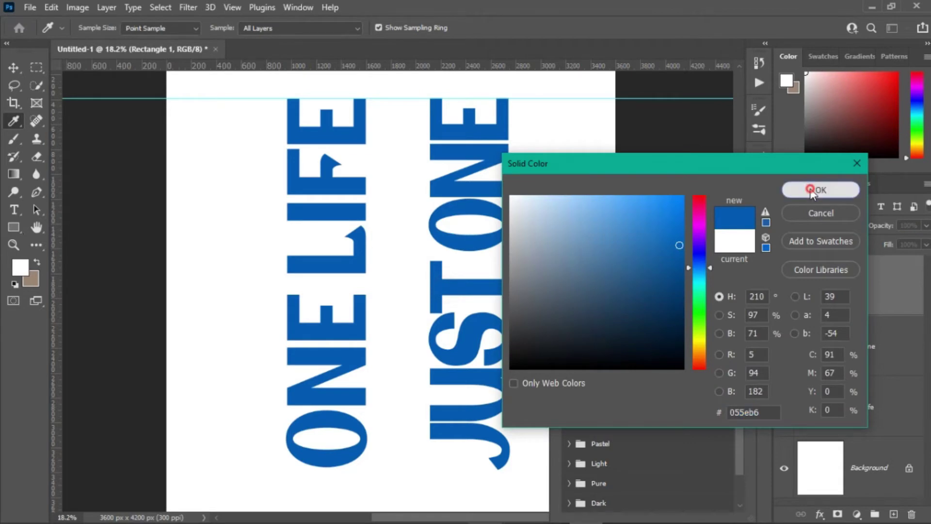
click(13, 66)
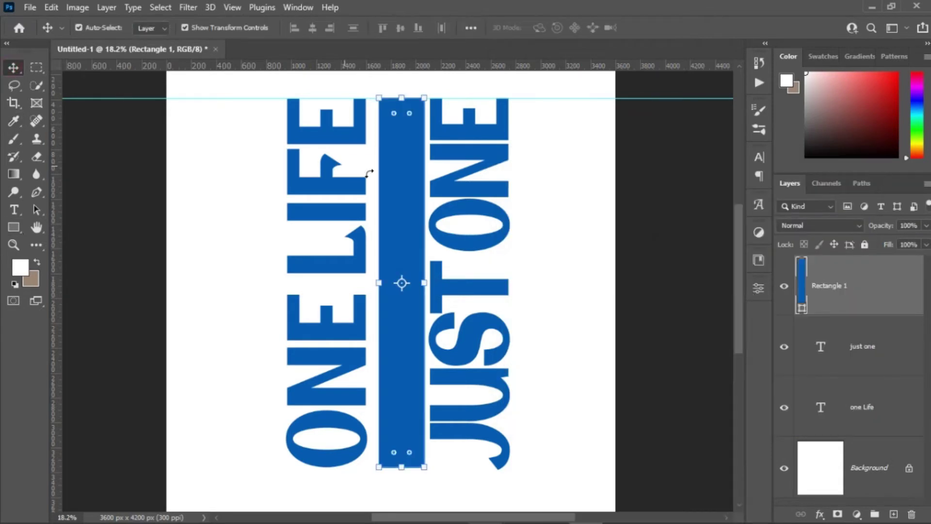
click(393, 173)
- Nudge the blue bar and add a second guide near 3430 px at the bottom
drag(393, 174, 396, 173)
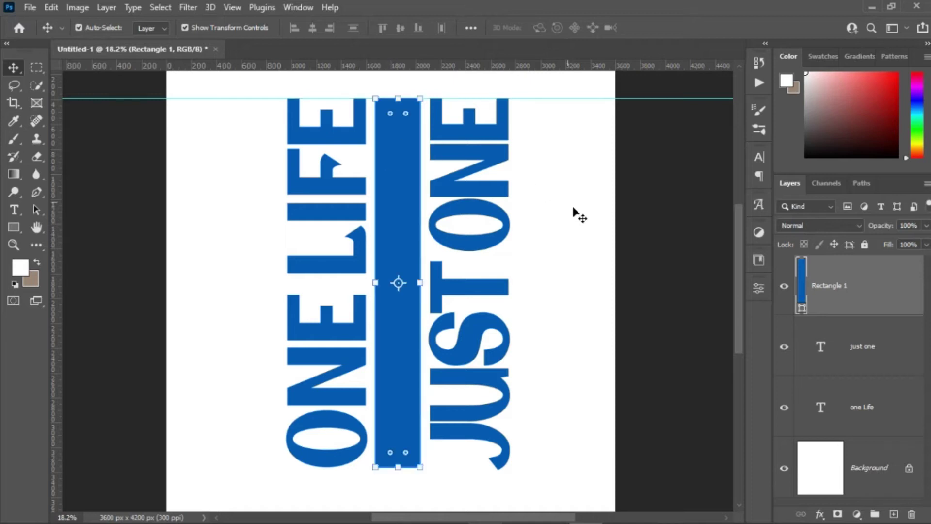
click(543, 301)
scroll(507, 478, up, 2)
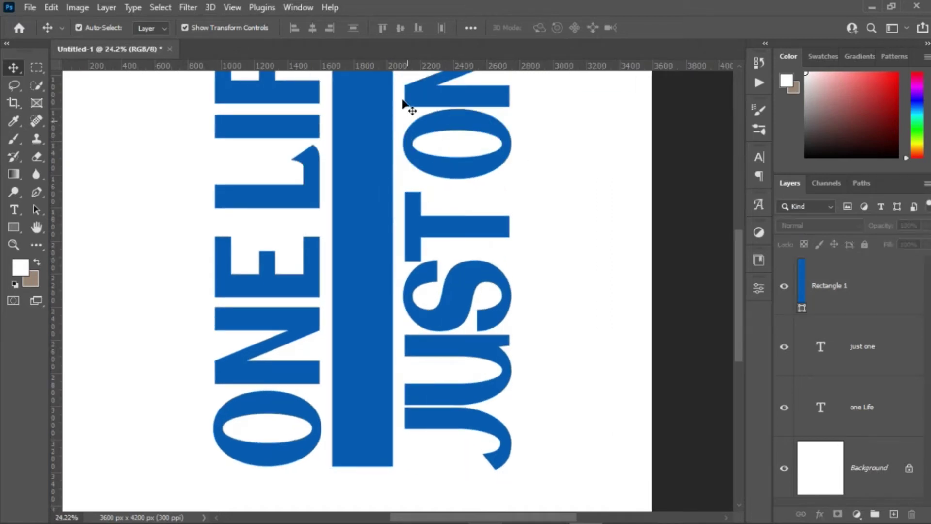
mouse_move(403, 67)
mouse_down()
mouse_move(407, 299)
mouse_move(424, 465)
mouse_move(452, 465)
mouse_up()
- Apply the JUST ONE resize at 98.81% height and fit the canvas in view
click(499, 465)
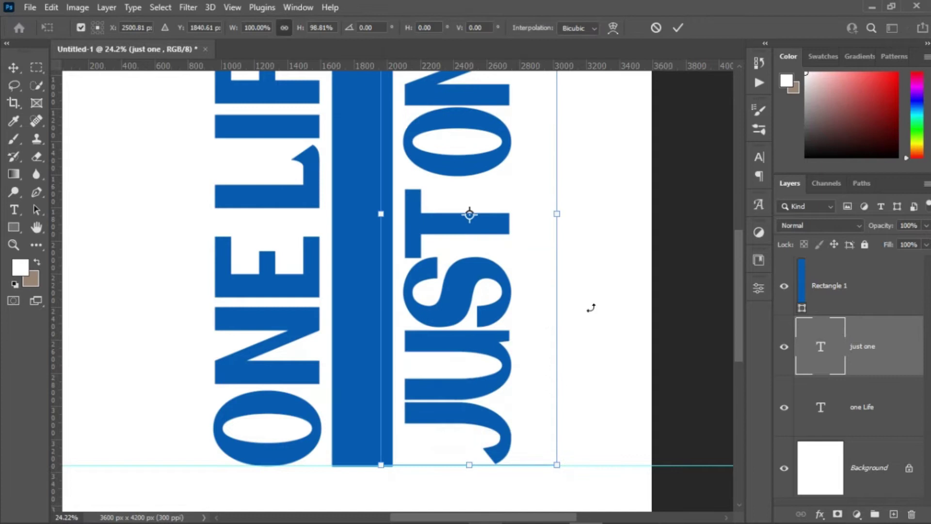
click(678, 29)
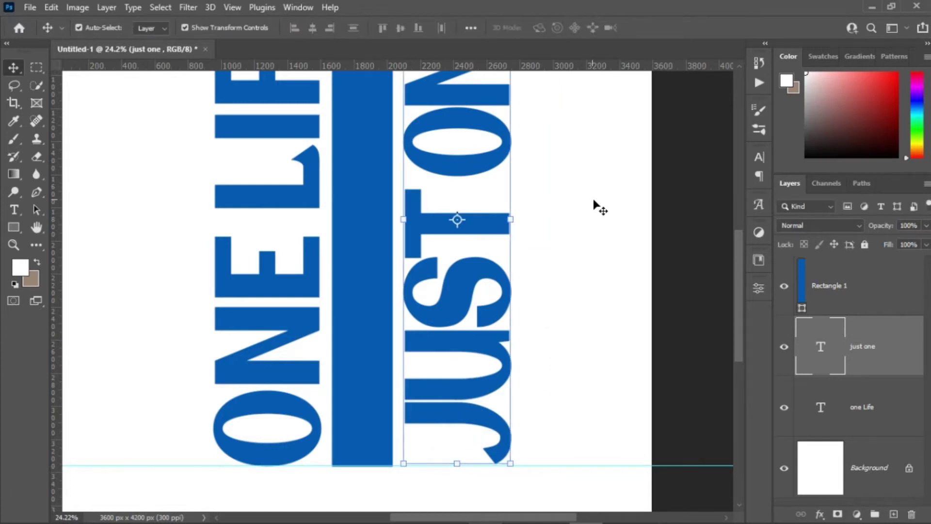
key(ctrl+0)
scroll(407, 374, down, 2)
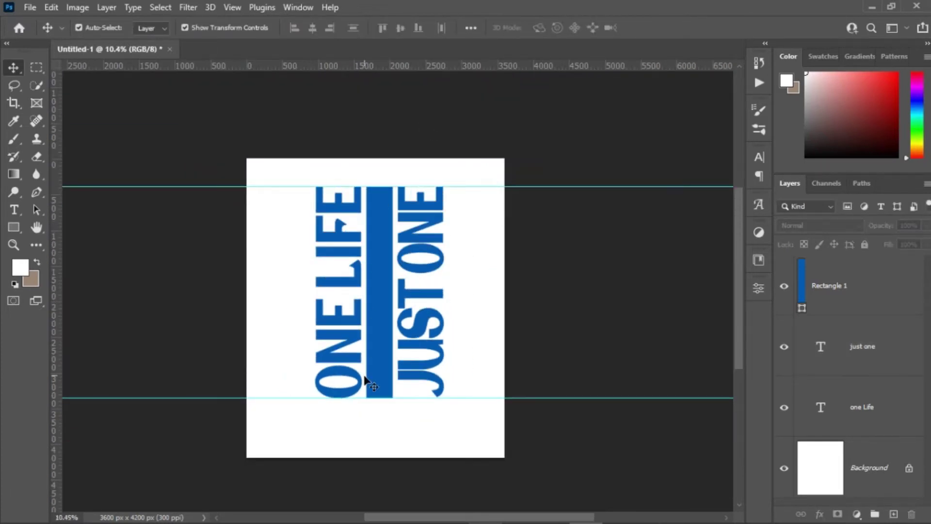
scroll(364, 377, up, 2)
scroll(359, 359, up, 2)
click(333, 301)
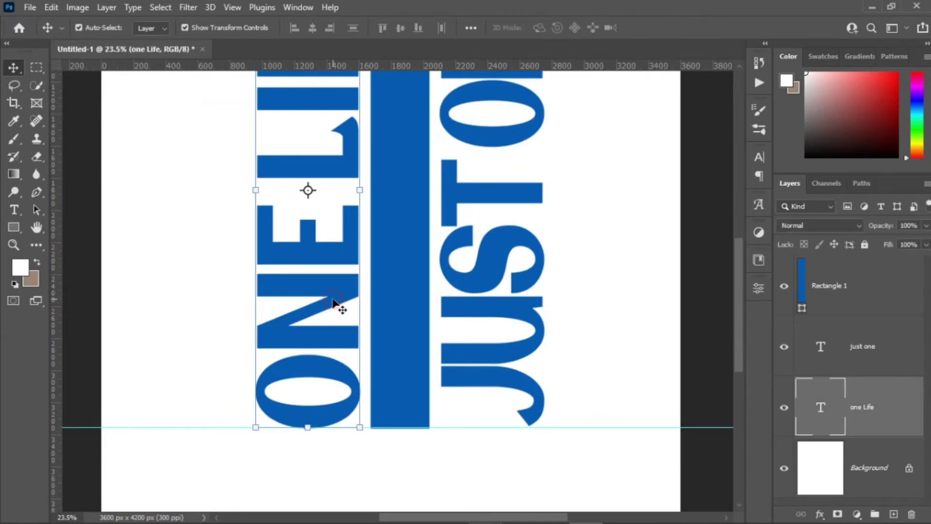
- Duplicate ONE LIFE, stack the copy above Rectangle 1, and make its text white
drag(335, 290, 427, 290)
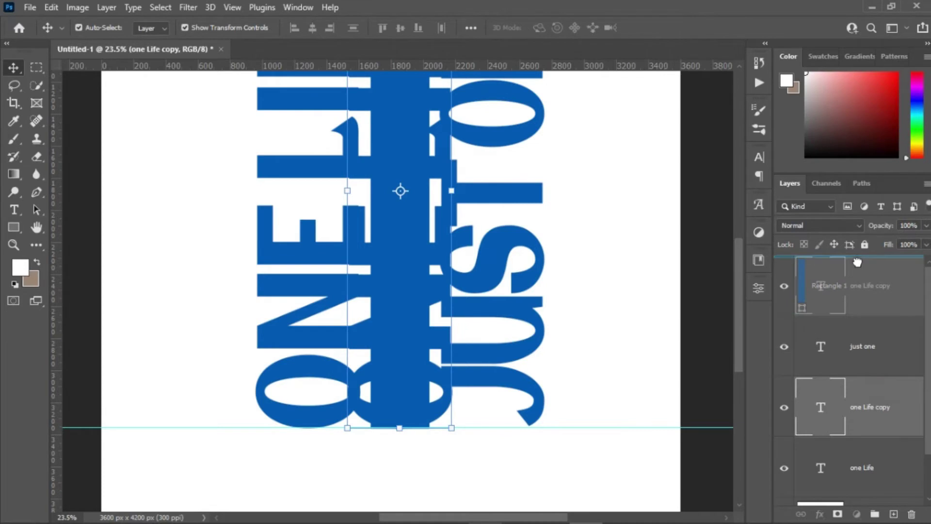
drag(884, 395, 860, 265)
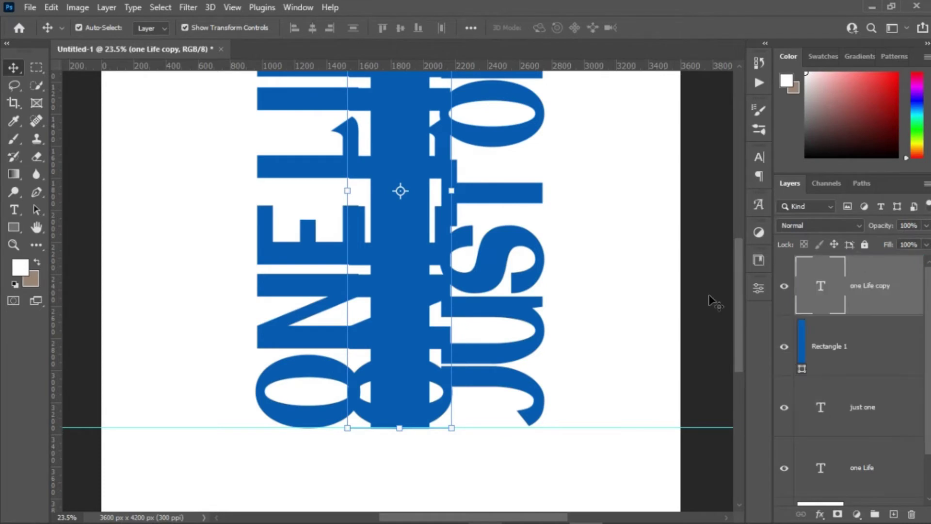
double_click(439, 249)
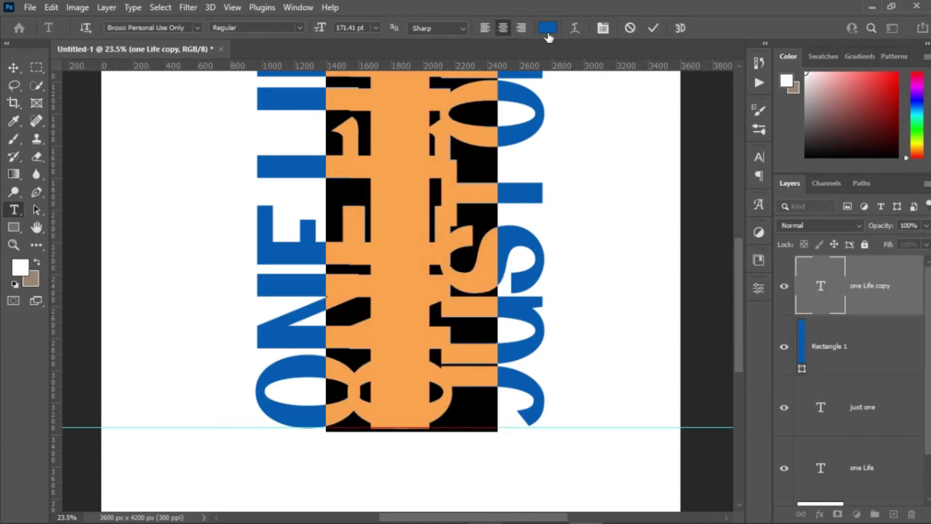
click(548, 27)
click(562, 124)
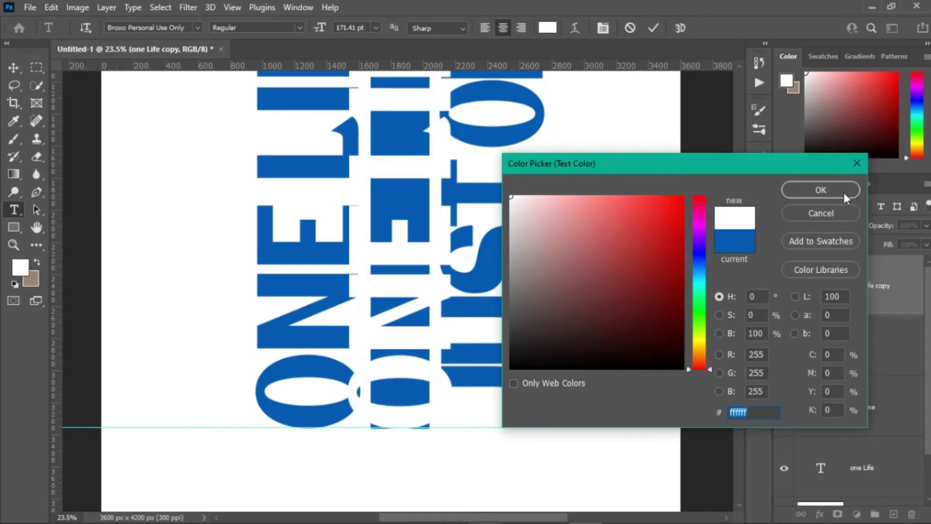
click(844, 193)
- Shrink the white copy to 89 pt and centre it inside the blue bar
text(292.56)
key(Return)
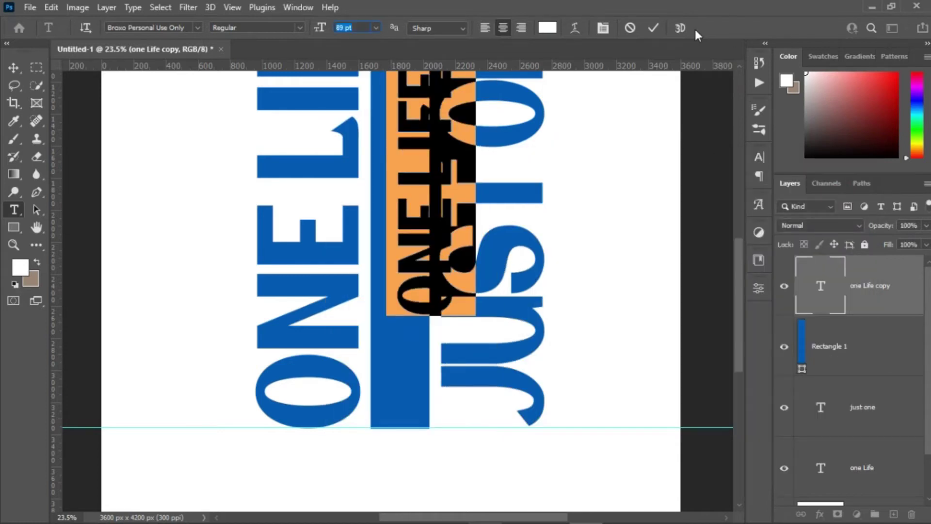
click(653, 27)
key(v)
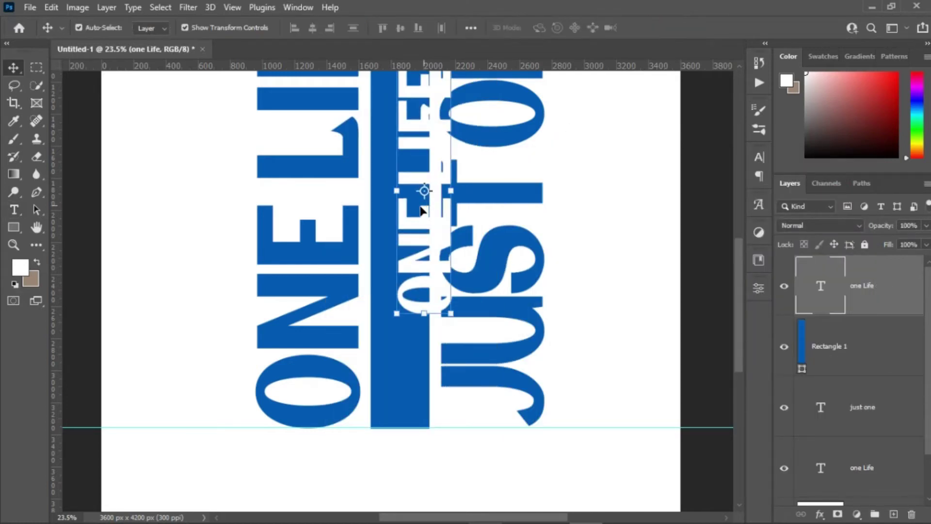
drag(413, 221, 385, 286)
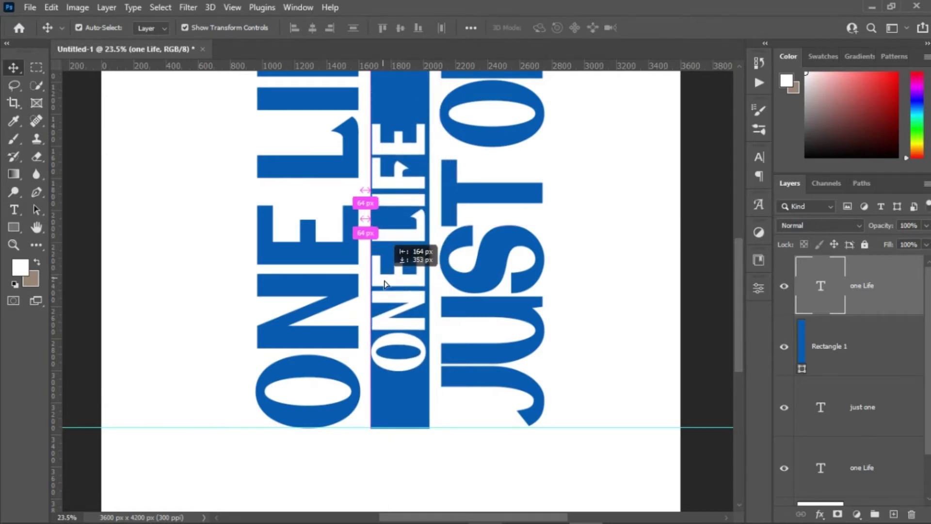
drag(385, 287, 395, 254)
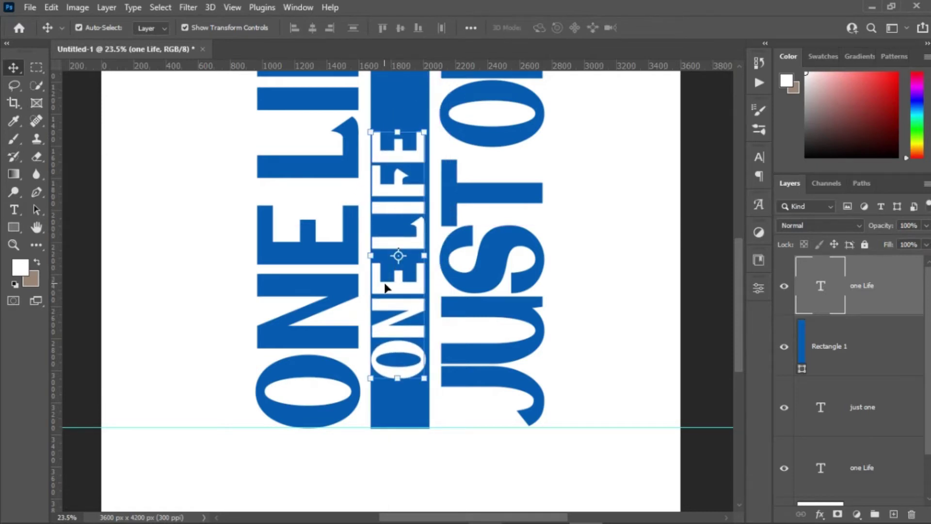
scroll(416, 192, down, 3)
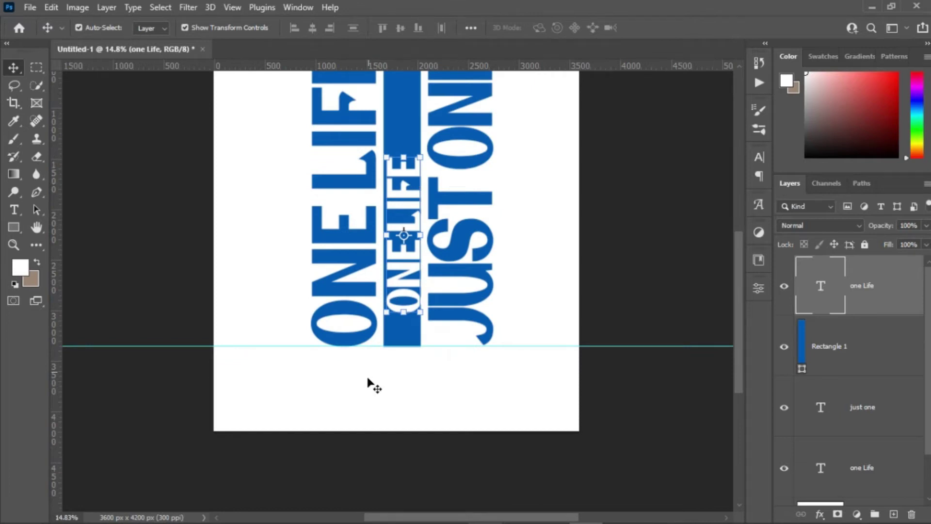
- Slide the white text slightly up along the blue bar
scroll(410, 194, down, 1)
scroll(410, 194, up, 1)
scroll(402, 212, up, 1)
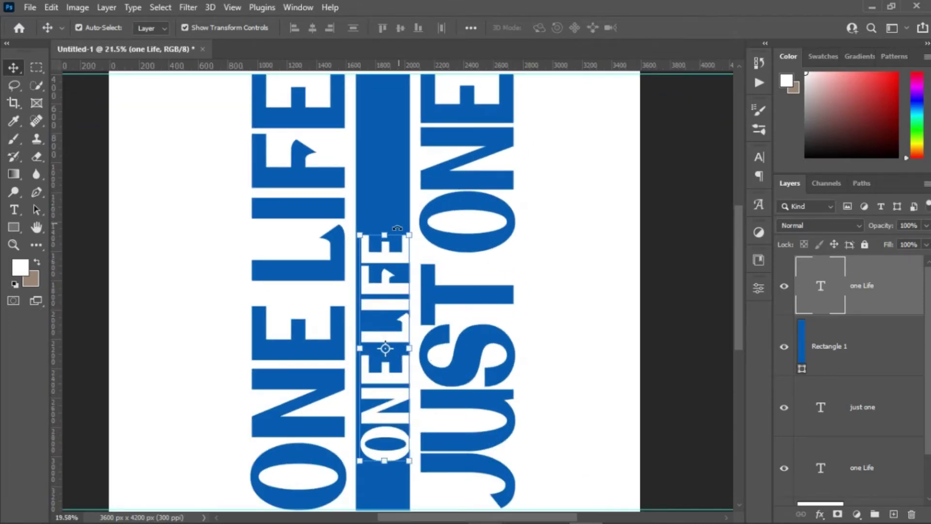
scroll(398, 228, down, 1)
mouse_move(388, 248)
mouse_down()
mouse_move(392, 215)
mouse_move(390, 225)
mouse_up()
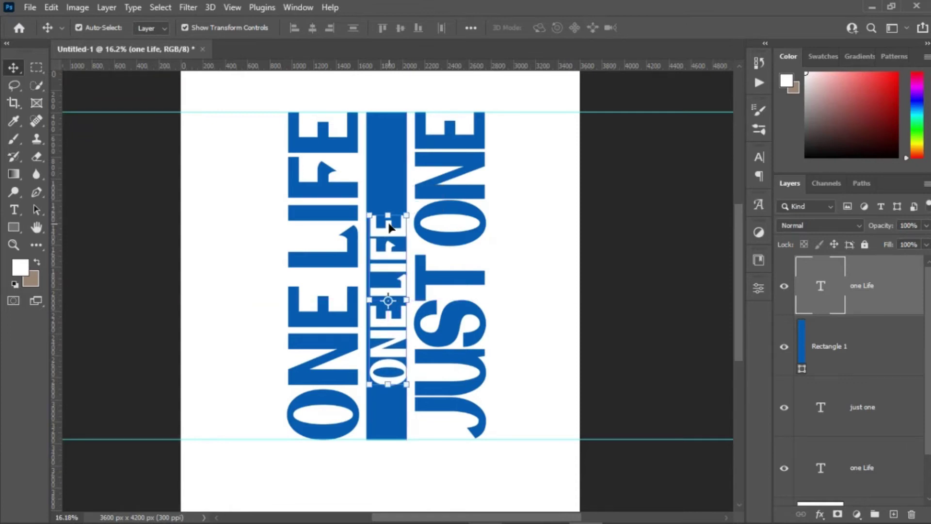
- Reduce the white text to 82 pt and retype it as DON'T FORGET
double_click(390, 225)
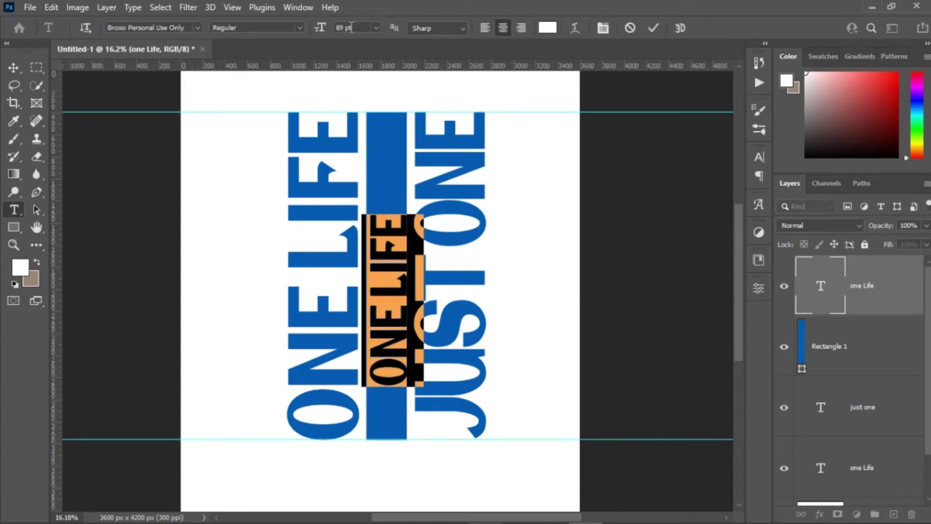
scroll(351, 29, down, 4)
scroll(353, 30, down, 3)
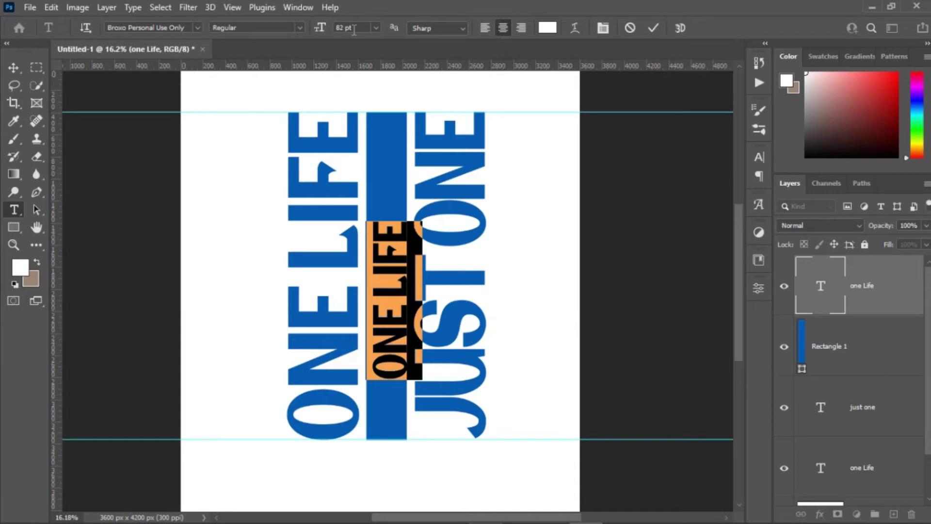
text(Don'T FORGET)
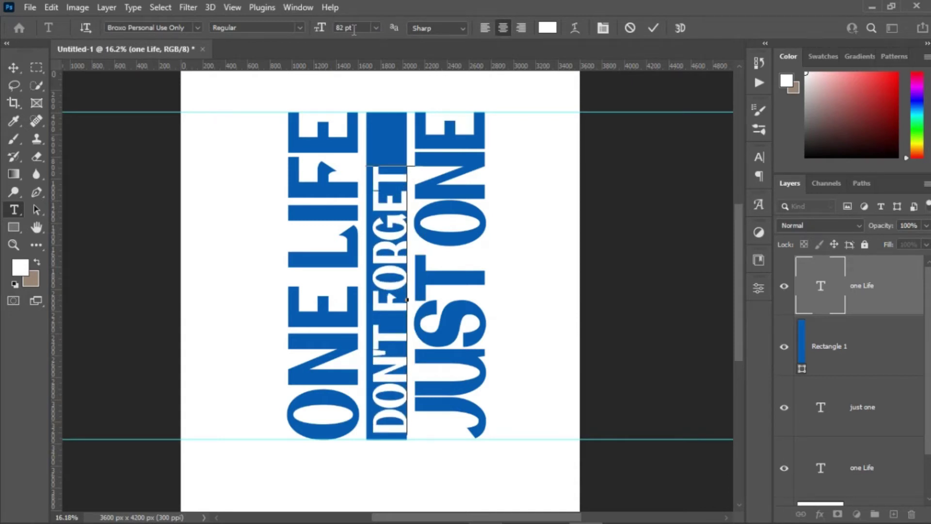
key(ctrl+Return)
key(v)
drag(388, 204, 389, 208)
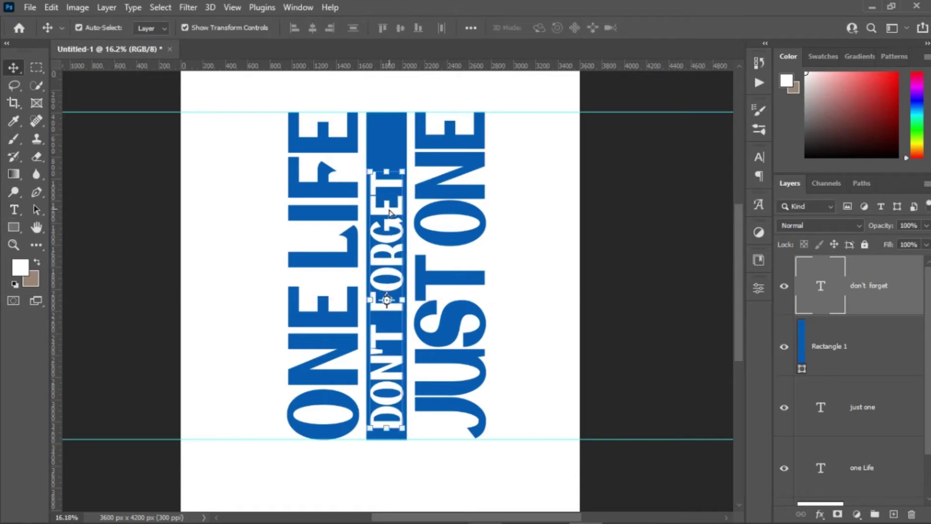
- Stretch DON'T FORGET taller and move it further up the bar
click(388, 172)
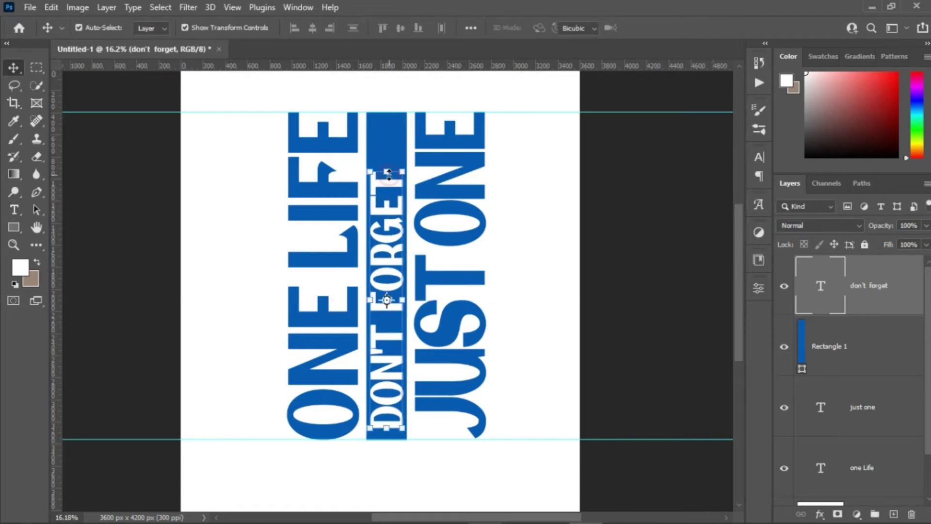
drag(395, 171, 395, 125)
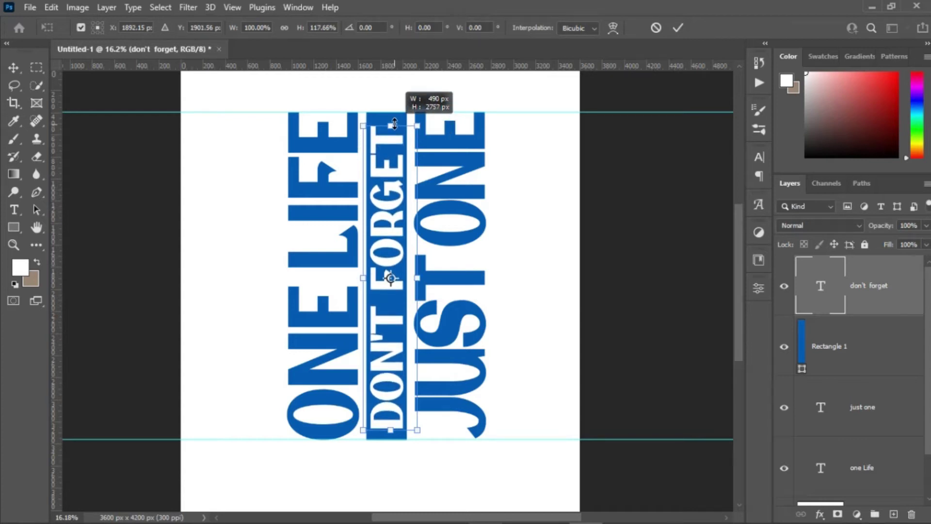
drag(395, 124, 395, 136)
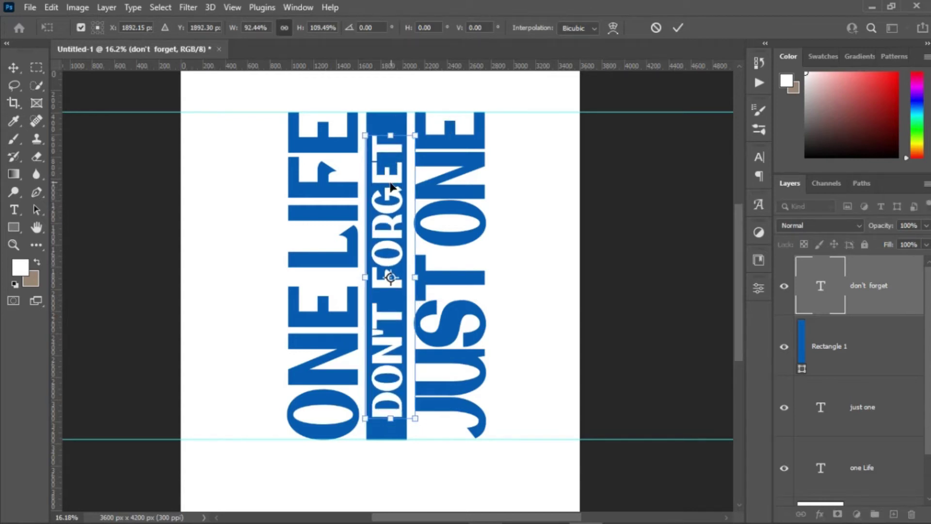
drag(391, 196, 392, 188)
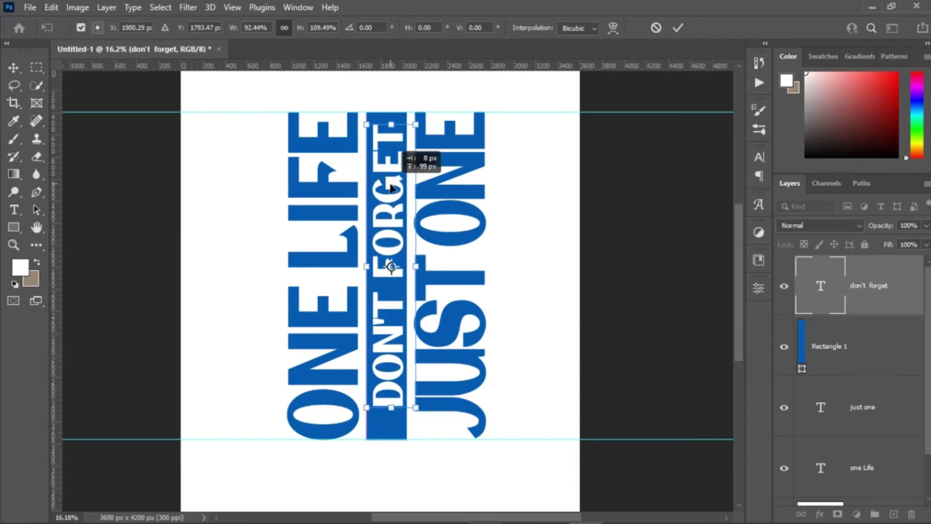
key(Return)
- Align DON'T FORGET's vertical centre with the blue Rectangle 1 bar
key(ctrl+alt+a)
click(400, 28)
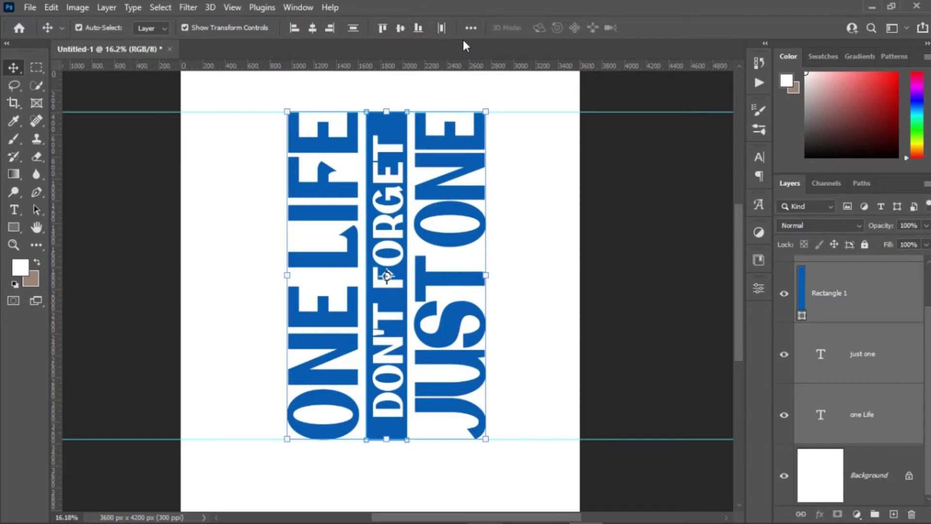
click(649, 176)
scroll(422, 260, up, 2)
scroll(393, 289, up, 2)
click(362, 286)
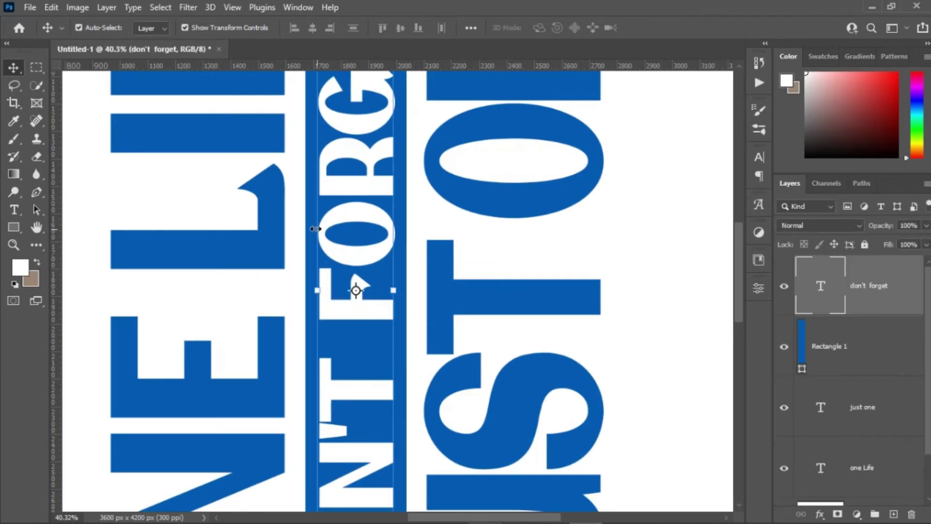
scroll(361, 285, down, 3)
click(546, 283)
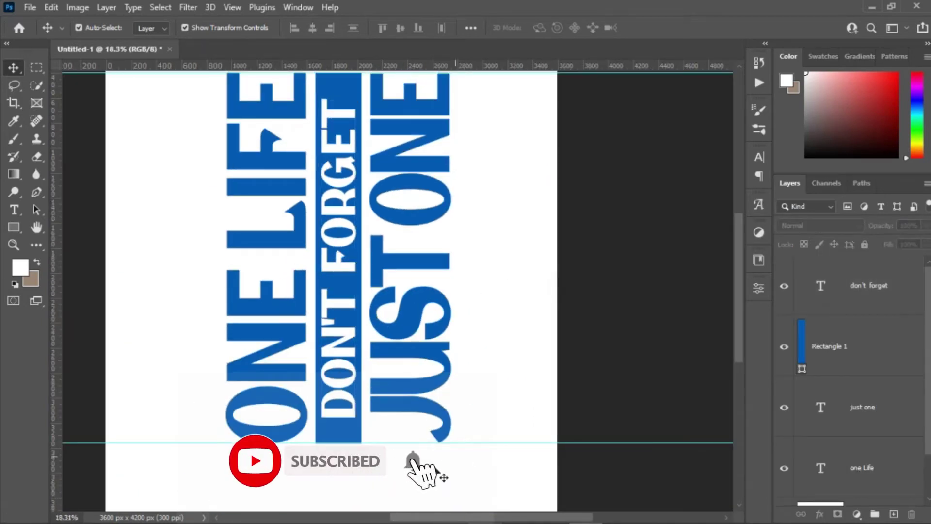
scroll(370, 176, down, 2)
scroll(350, 145, up, 2)
- Stretch DON'T FORGET to 101.64% height and drag out a copy of ONE LIFE
key(ctrl+t)
drag(338, 111, 339, 107)
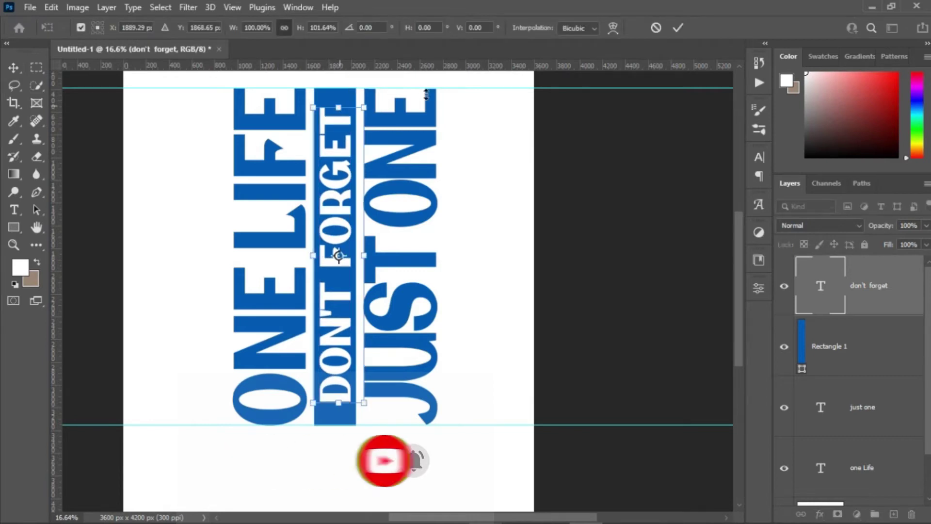
click(679, 28)
key(Return)
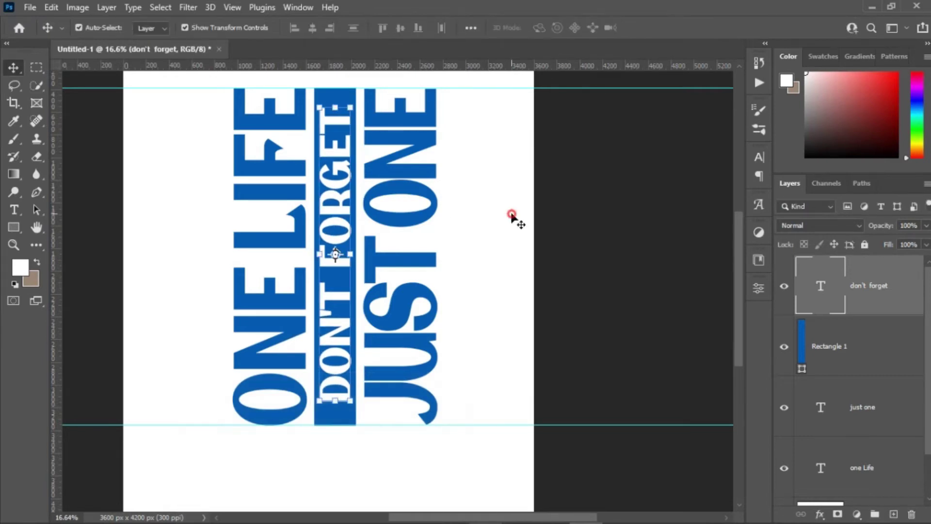
scroll(246, 170, down, 1)
drag(288, 318, 304, 323)
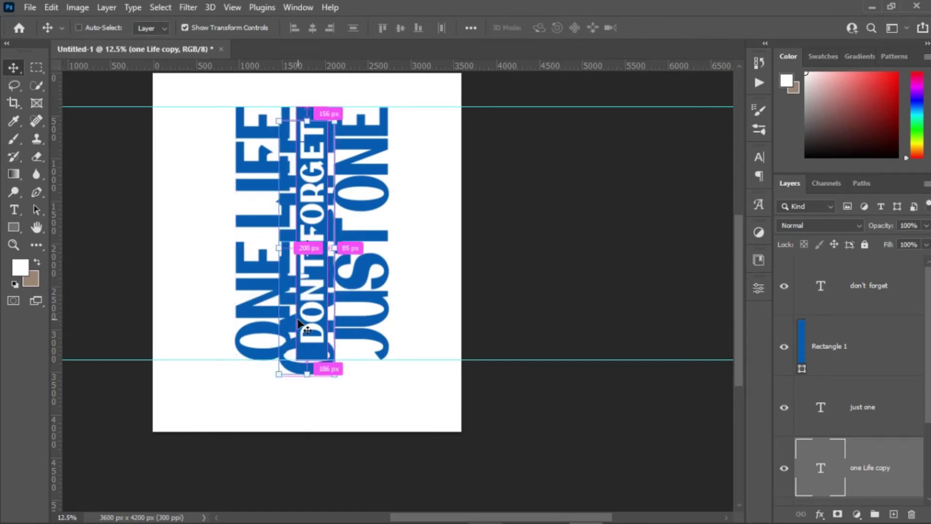
- Rotate the ONE LIFE copy 90° to horizontal and centre it along the canvas bottom
key(ctrl+t)
mouse_move(371, 123)
mouse_down()
mouse_move(432, 306)
mouse_move(434, 299)
mouse_up()
drag(415, 236, 425, 371)
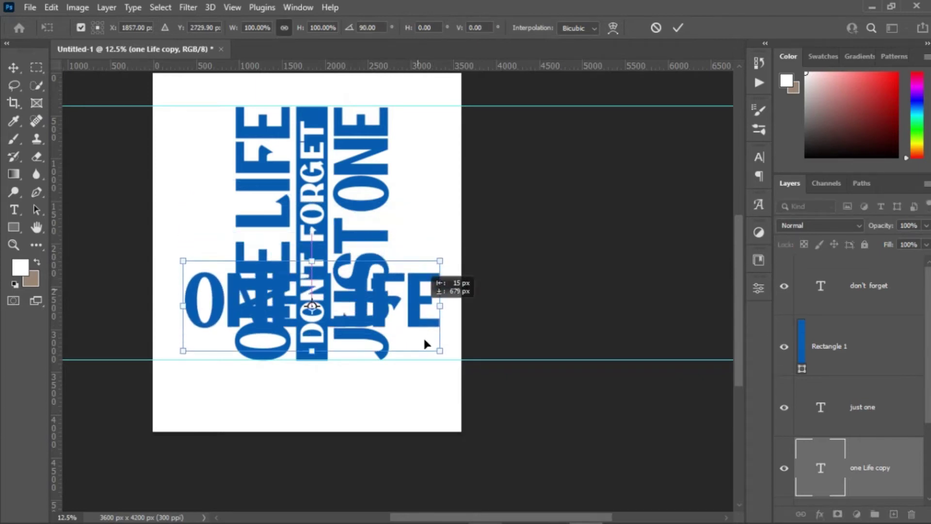
drag(425, 371, 412, 384)
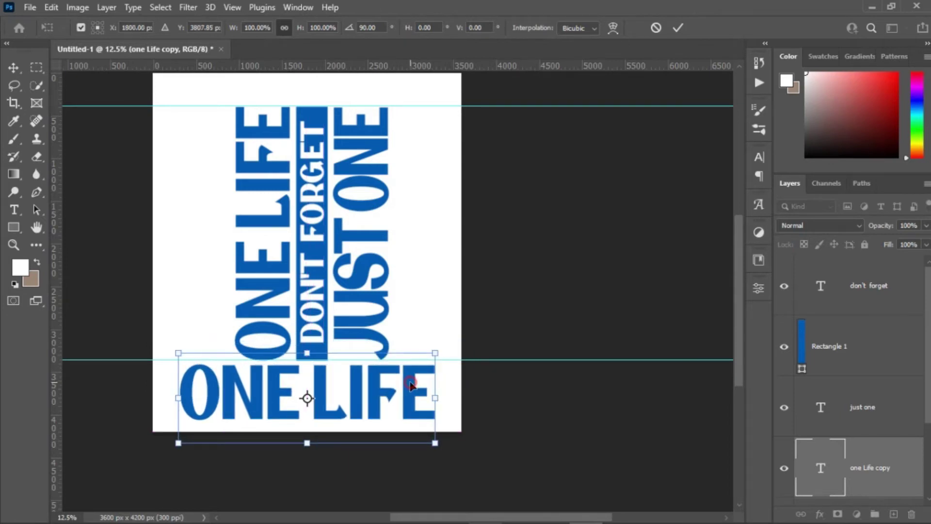
key(Return)
- Resize the horizontal ONE LIFE copy to 114 pt, then down to about 101 pt
double_click(410, 383)
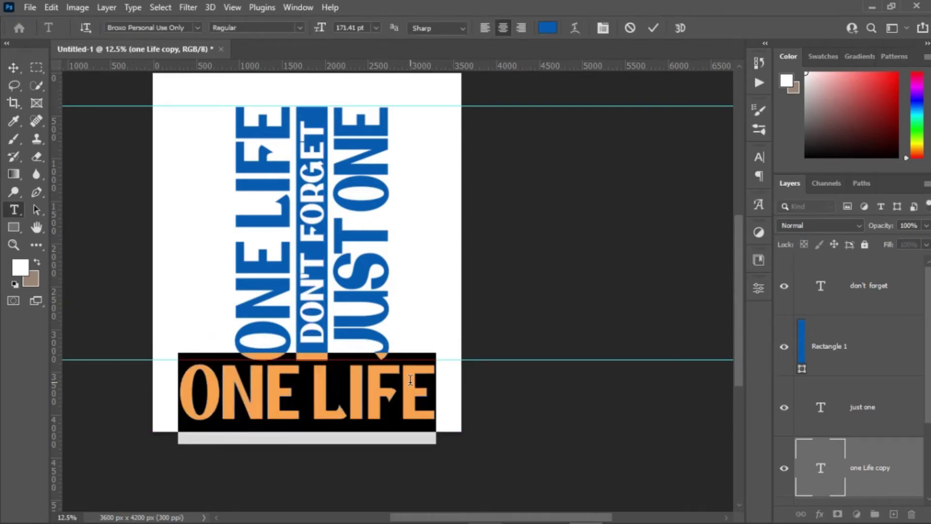
click(361, 28)
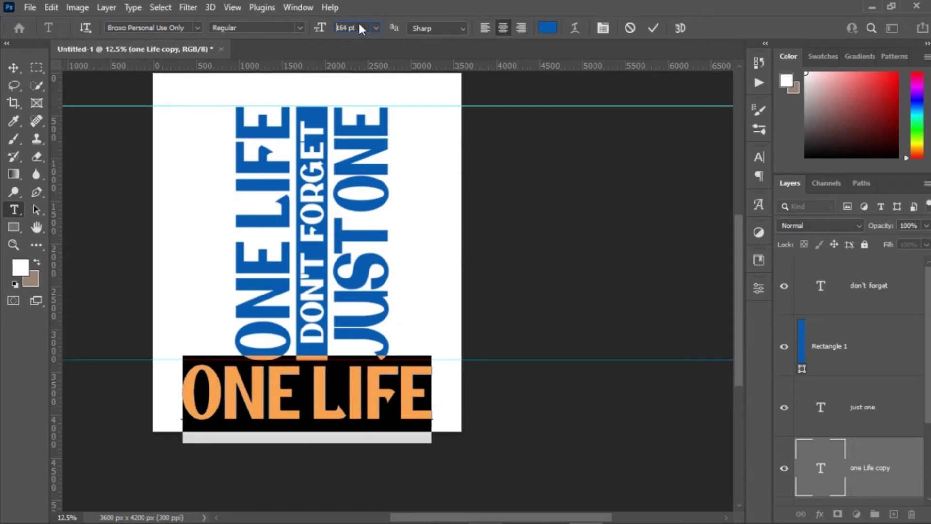
text(114)
key(Return)
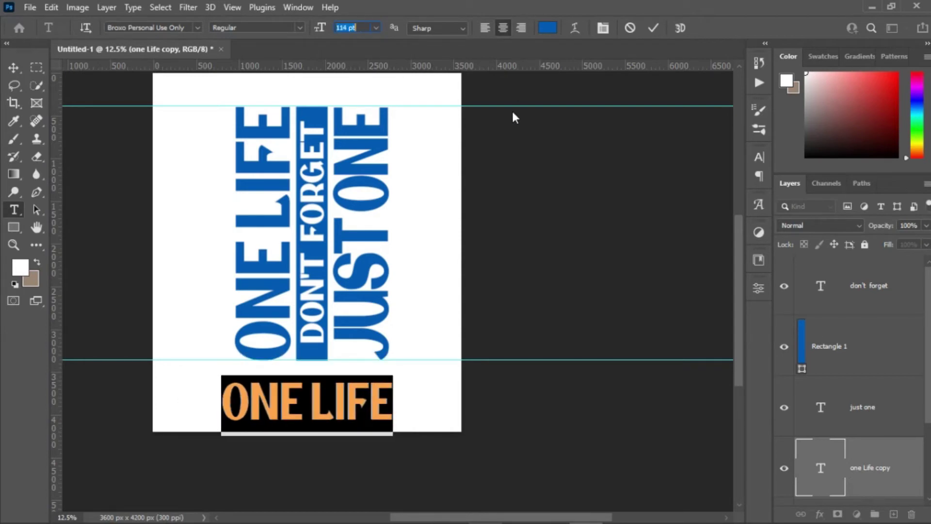
scroll(363, 28, down, 3)
scroll(363, 28, down, 7)
scroll(363, 28, down, 3)
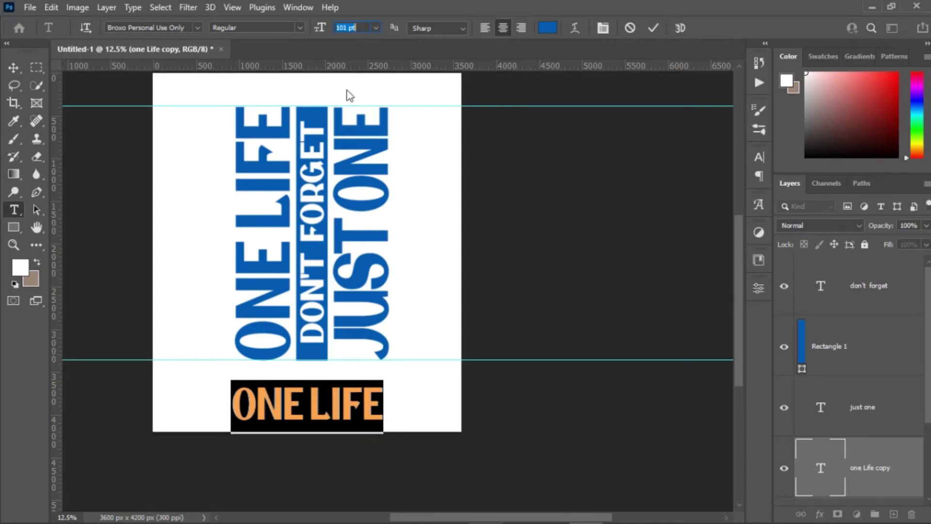
click(654, 27)
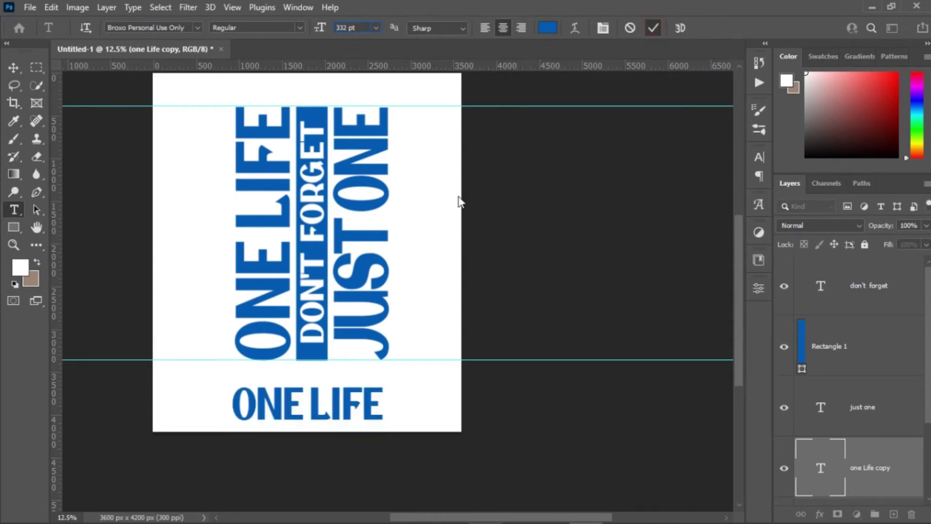
- Move the smaller ONE LIFE up so its top meets the lower guide
key(v)
drag(318, 400, 318, 387)
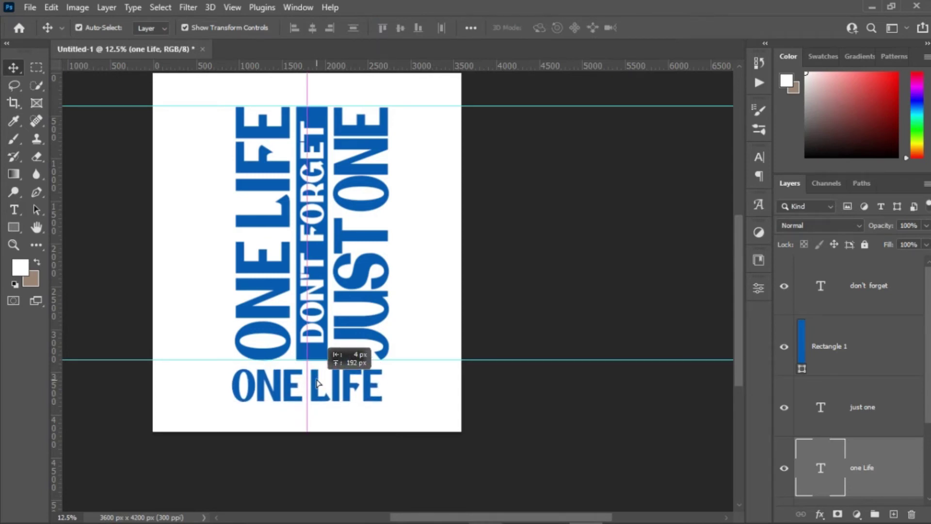
drag(318, 386, 314, 388)
scroll(318, 383, up, 3)
scroll(316, 383, up, 2)
- Retype the lower horizontal ONE LIFE as REMEMBER
double_click(329, 385)
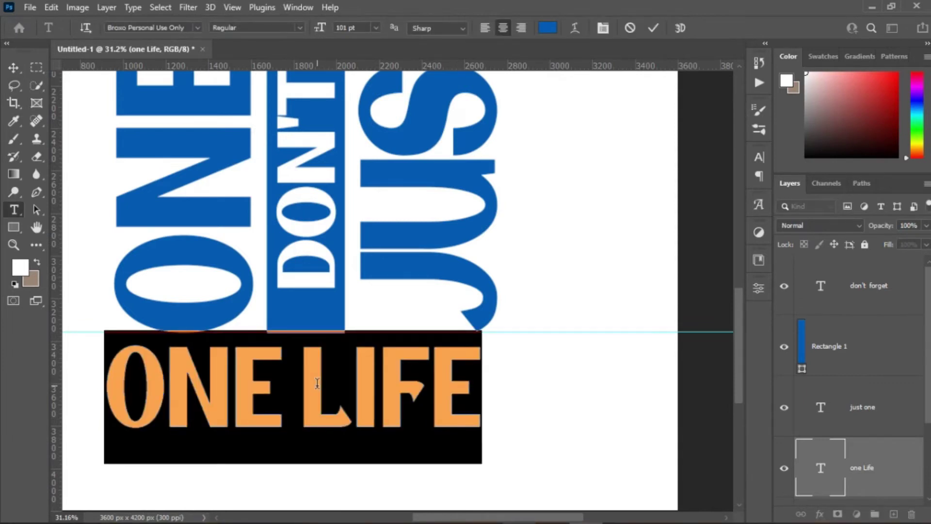
text(REM)
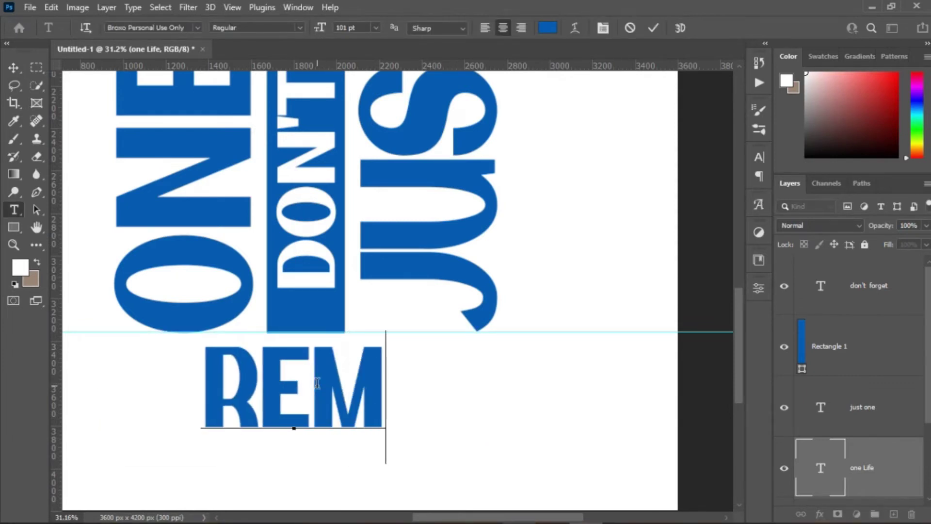
text(E)
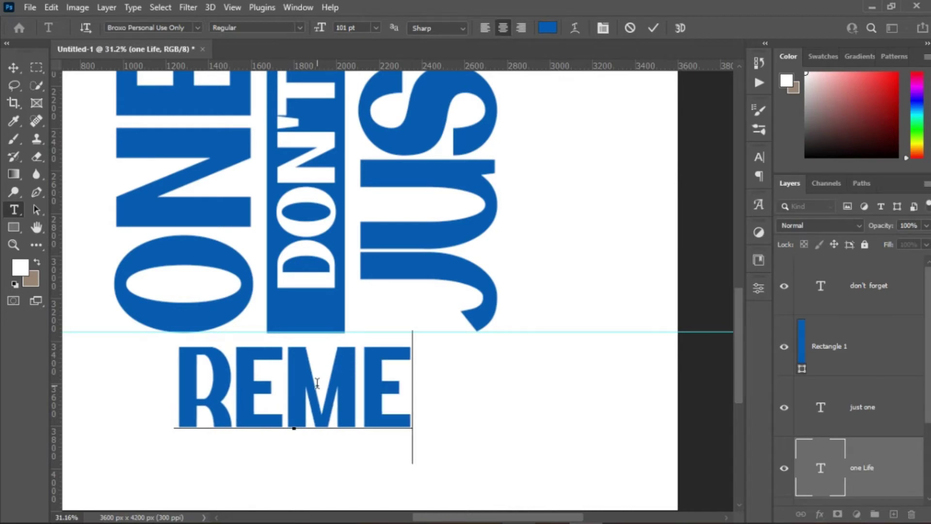
text(MBER)
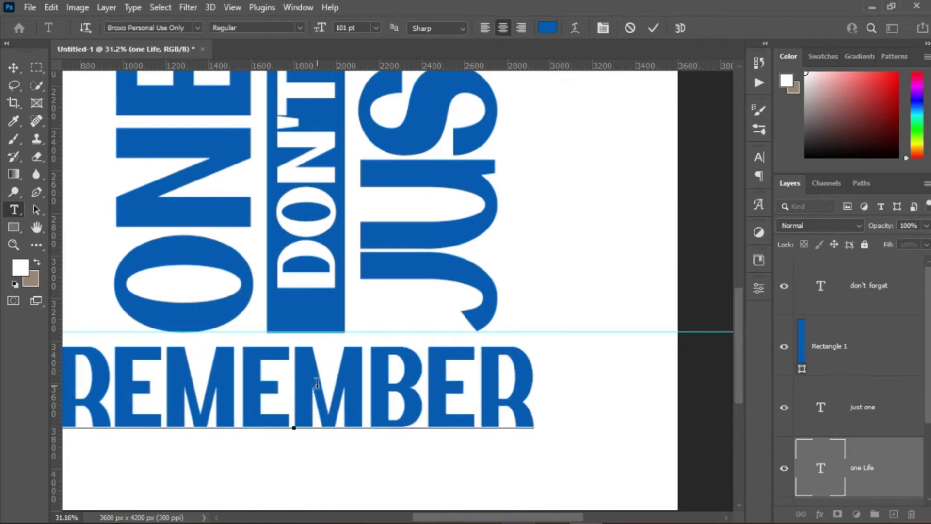
key(ctrl+a)
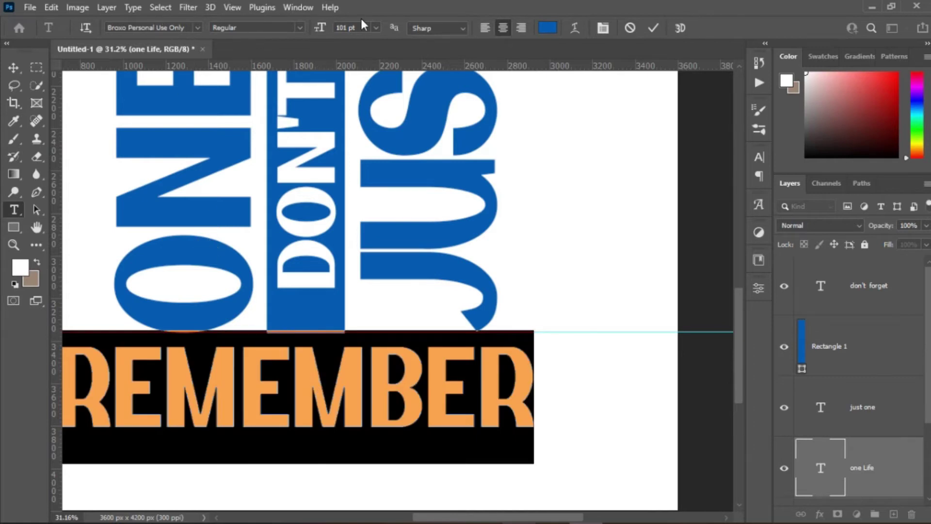
key(ctrl+Return)
key(v)
- Move REMEMBER up to sit right against the bottom guide beneath the vertical words
drag(305, 384, 313, 366)
scroll(291, 298, down, 5)
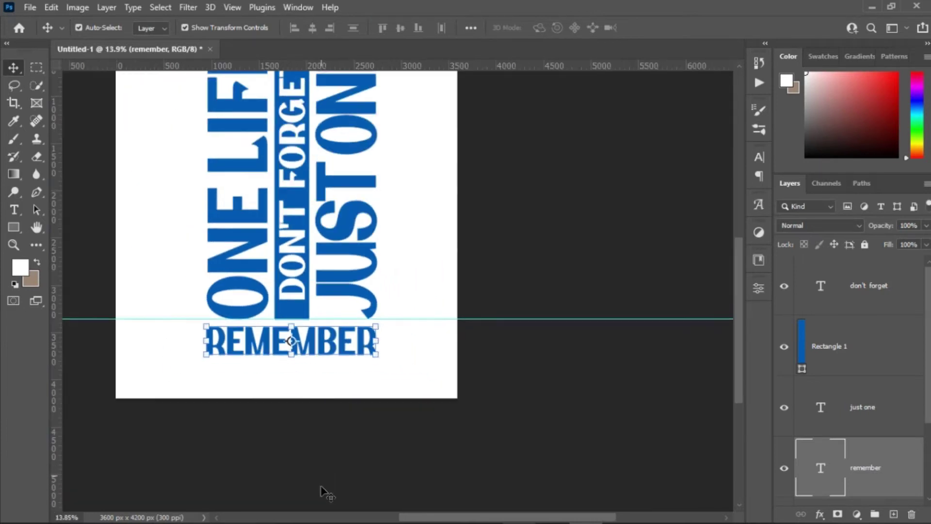
scroll(321, 487, down, 2)
scroll(291, 388, up, 1)
drag(288, 411, 288, 405)
scroll(288, 405, up, 2)
scroll(287, 405, up, 2)
scroll(288, 405, up, 1)
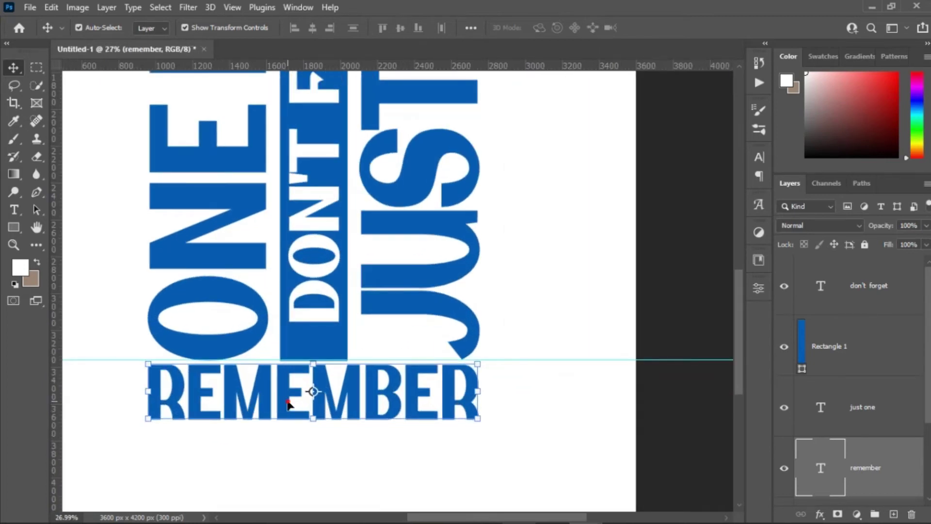
scroll(288, 405, down, 5)
click(341, 213)
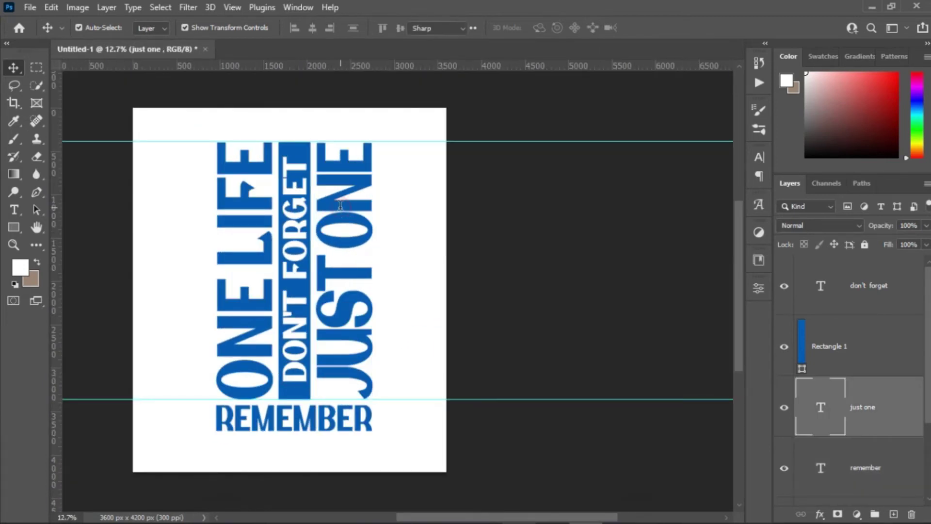
- Colour the JUST ONE text black
double_click(341, 209)
click(548, 28)
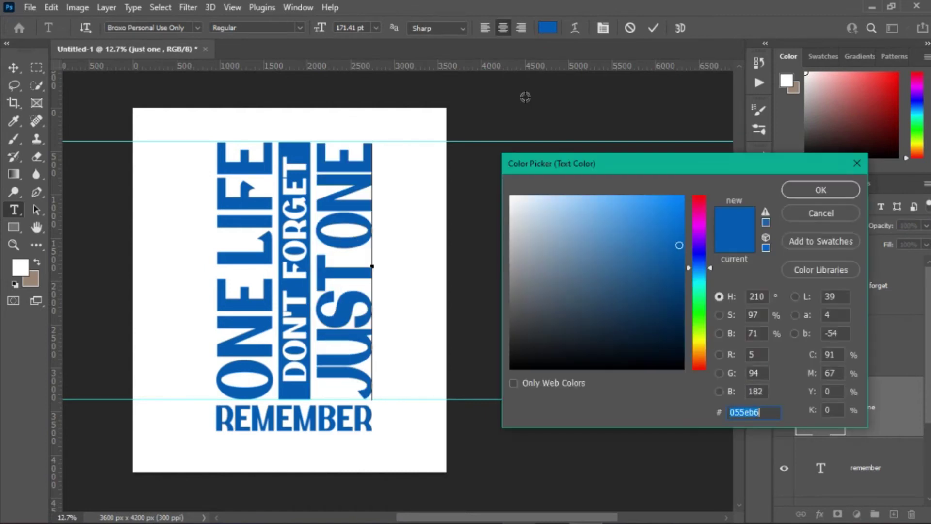
click(515, 366)
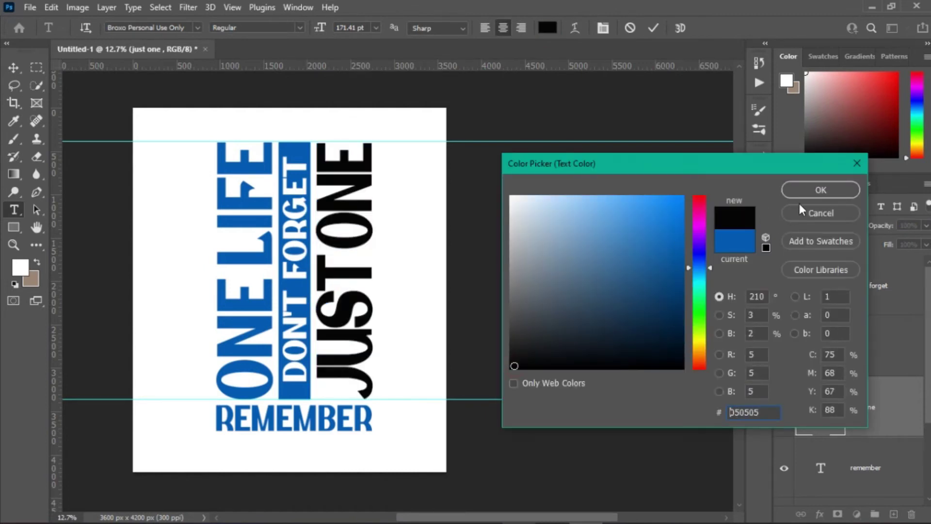
click(819, 187)
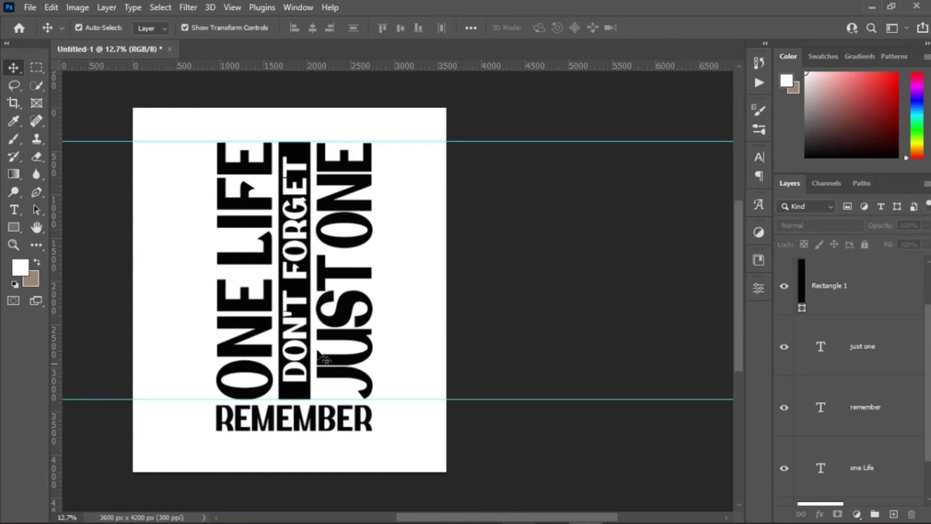
- Colour the REMEMBER text bright red
double_click(288, 419)
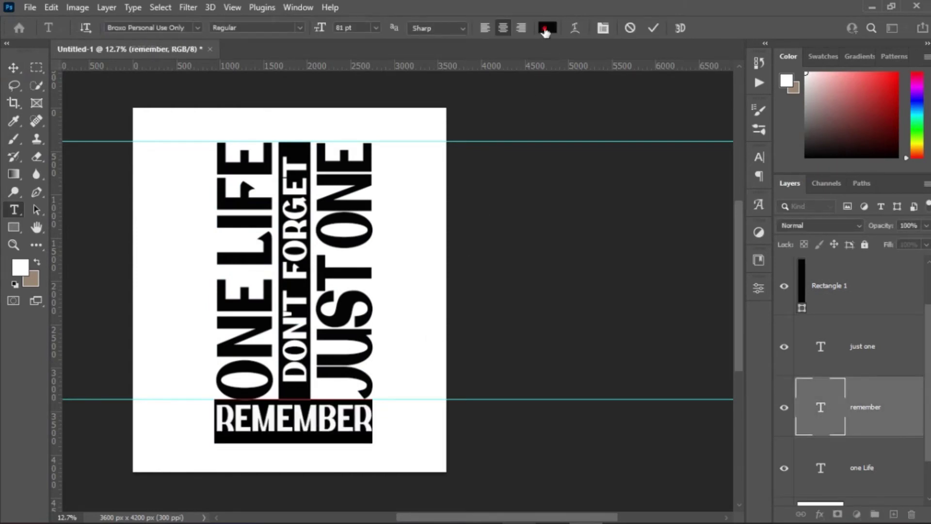
click(545, 28)
click(700, 199)
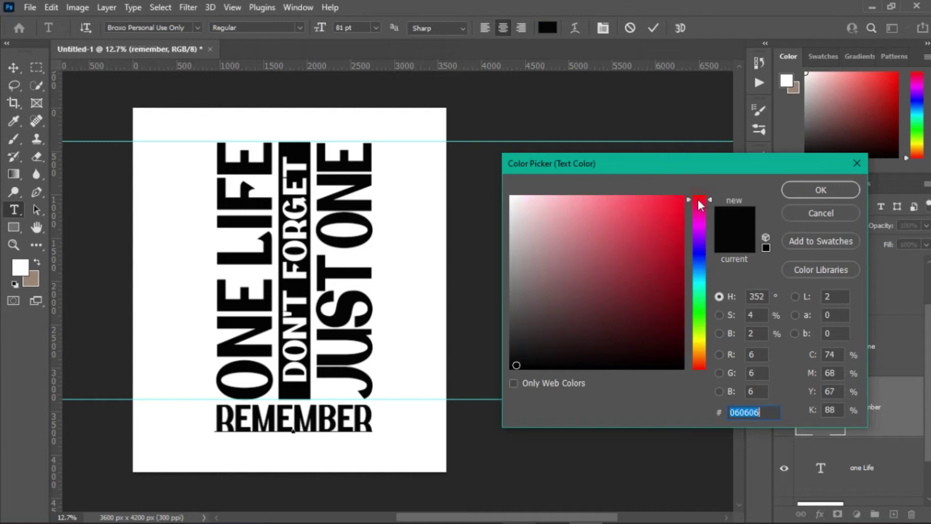
click(796, 193)
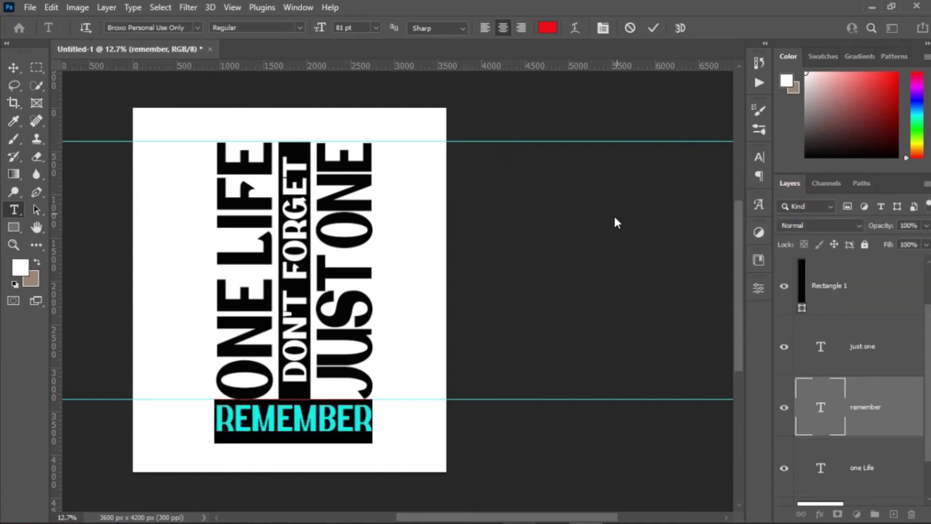
ctrl+click(352, 155)
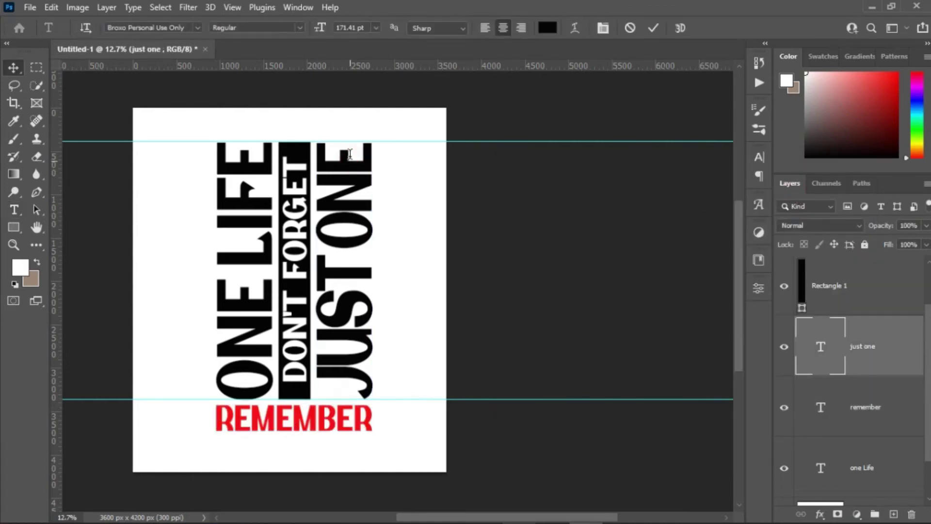
- Colour the top E of JUST ONE bright red
double_click(349, 154)
drag(349, 154, 345, 162)
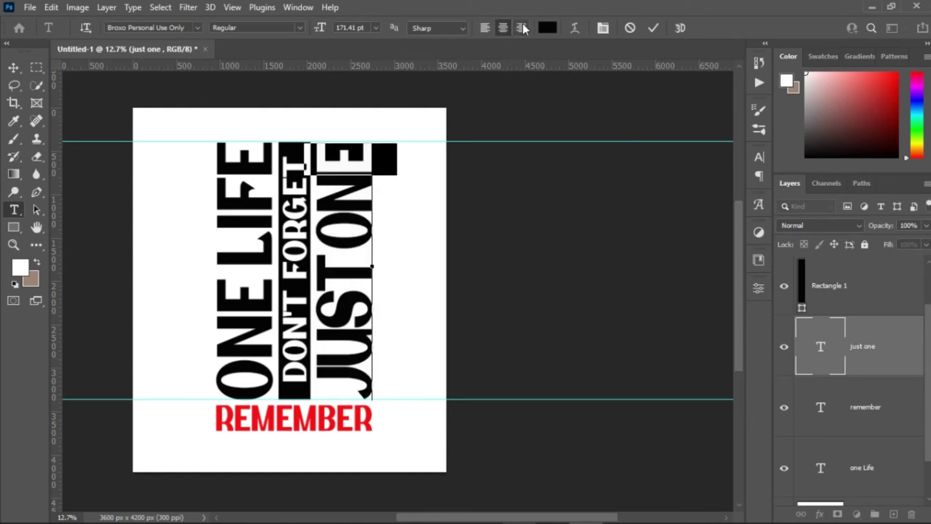
click(543, 28)
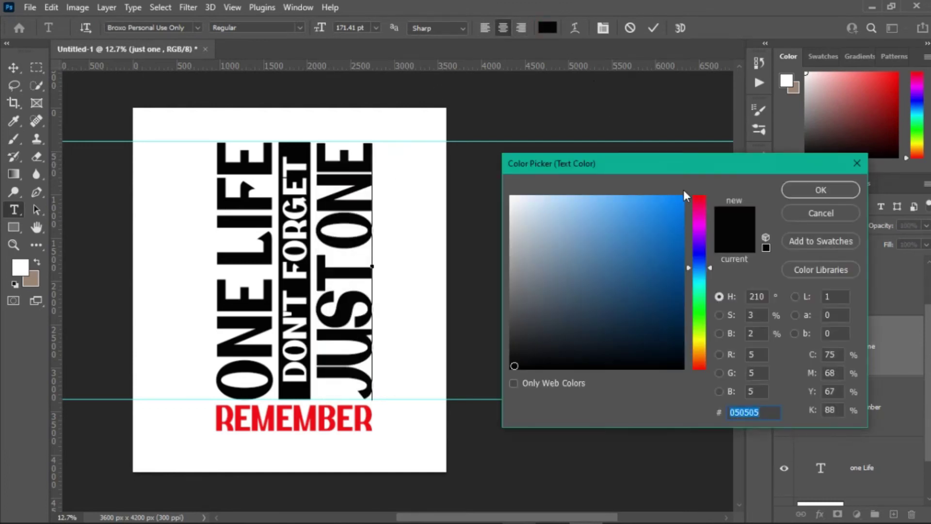
drag(700, 201, 700, 196)
click(673, 203)
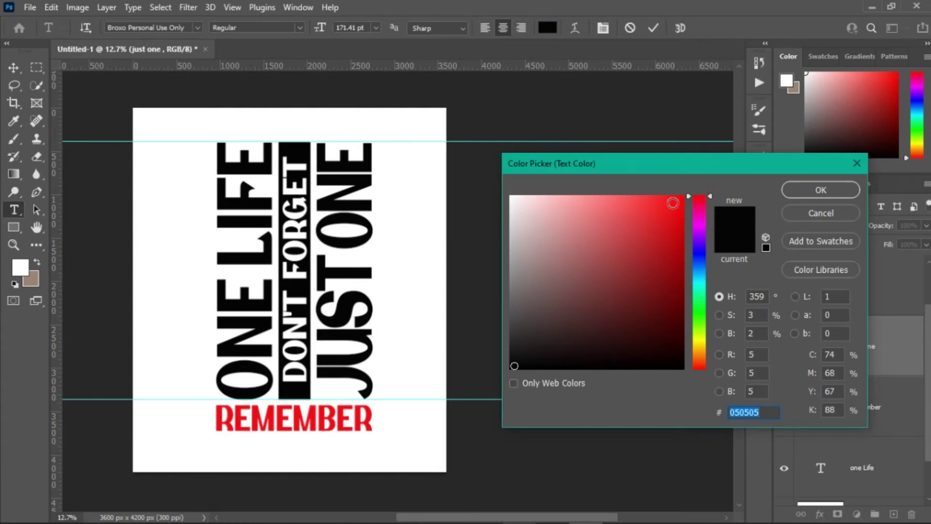
click(793, 191)
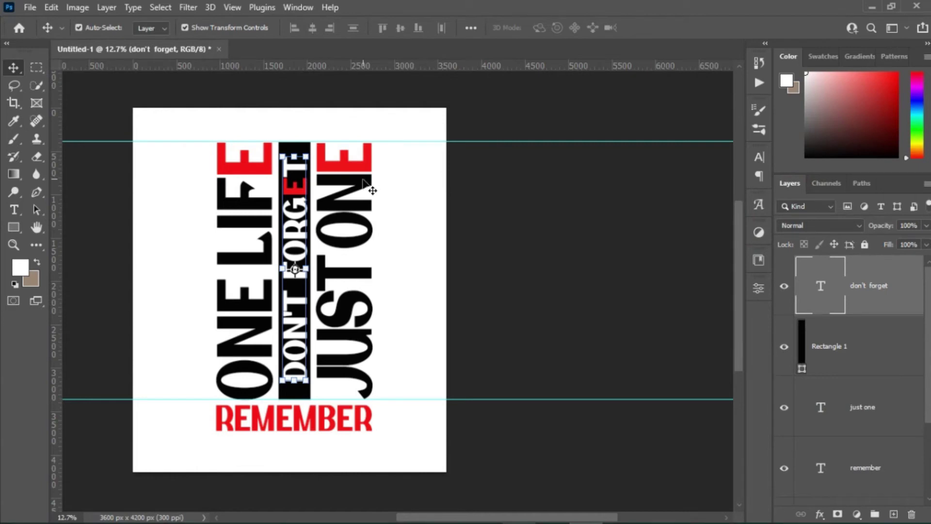
- Draw a vertical line with the Line tool beside the top of ONE LIFE
right_click(14, 227)
click(54, 218)
key(shift+u)
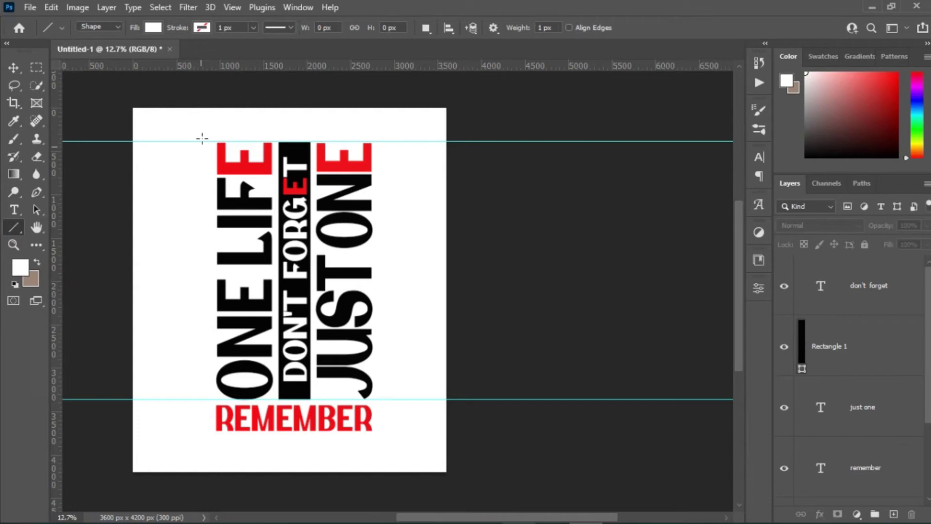
drag(206, 133, 208, 209)
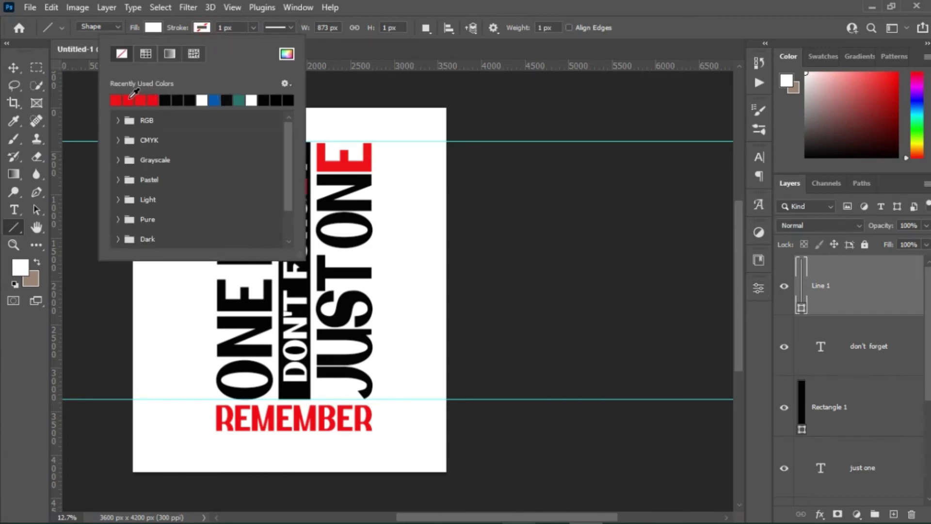
- Give the line a red stroke 50 px wide
click(117, 99)
click(270, 25)
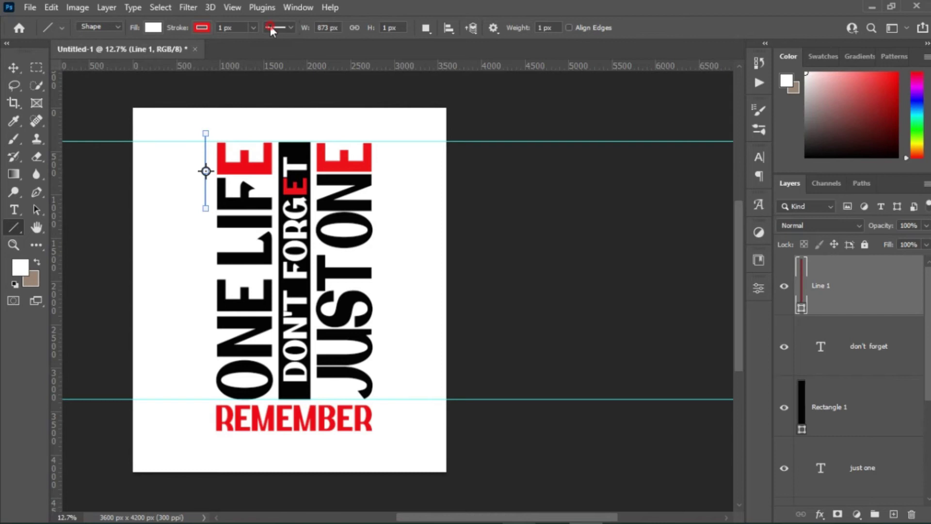
click(232, 27)
text(24)
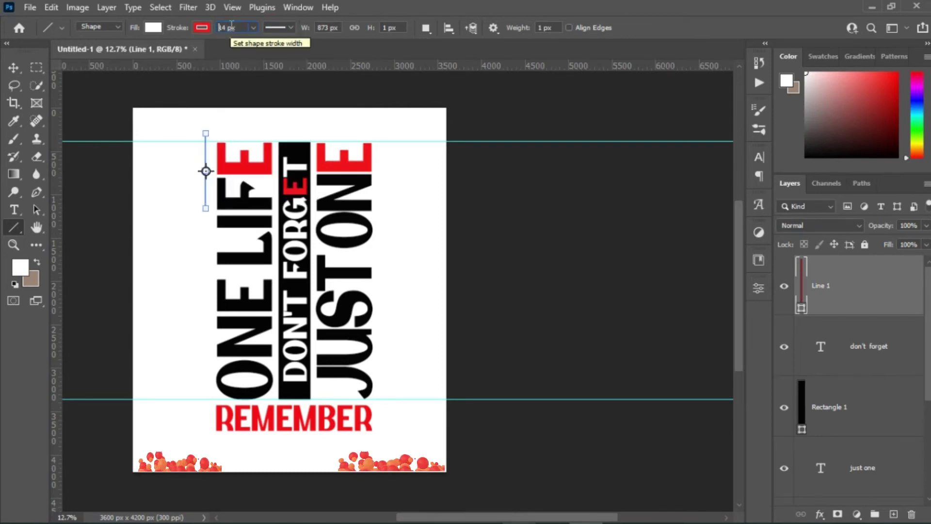
text(50)
key(Return)
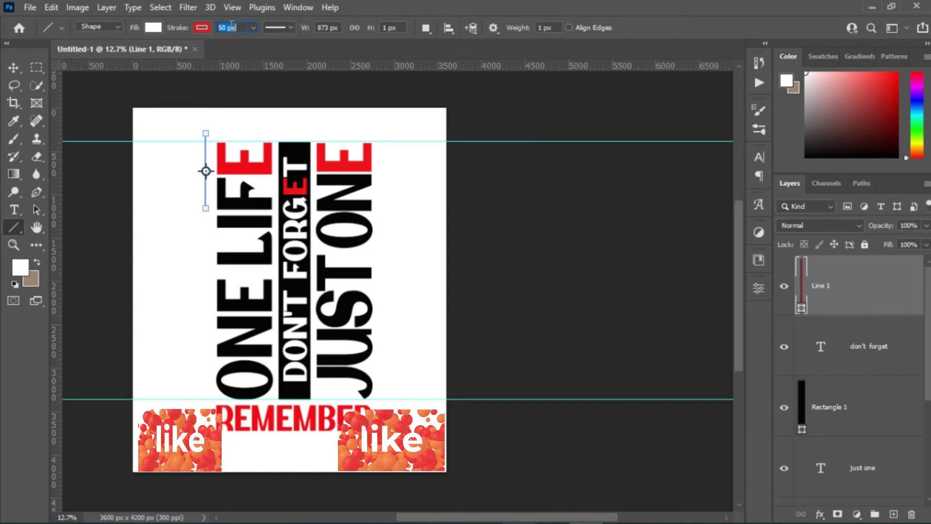
key(Return)
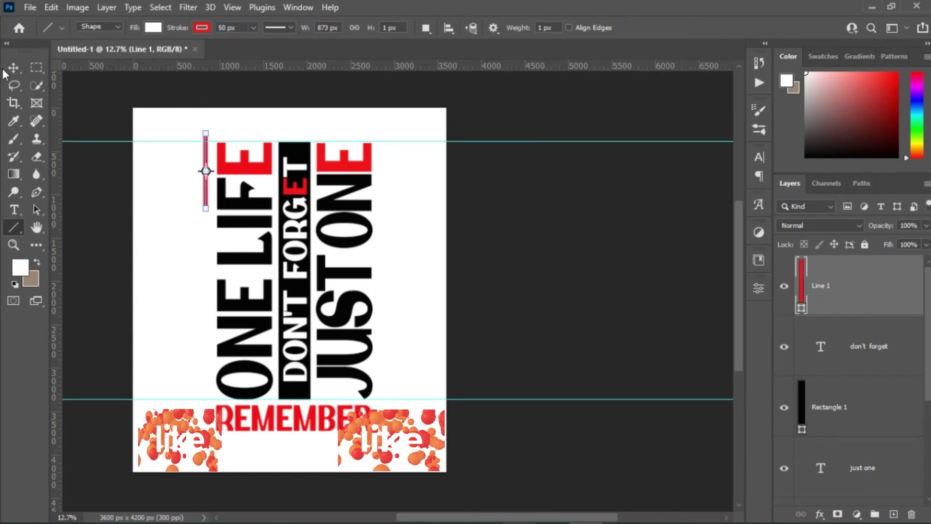
click(10, 71)
click(158, 144)
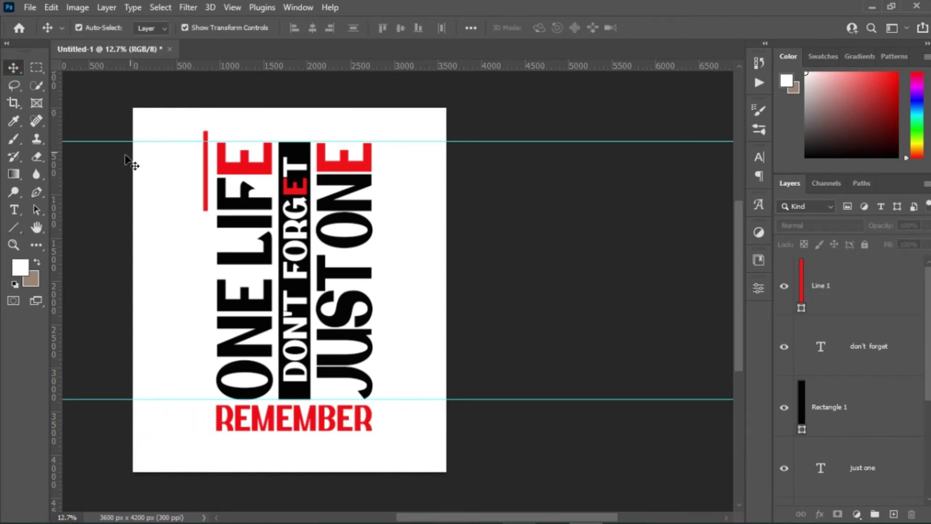
- Copy the red vertical line and rotate the copy 90° into a horizontal bar
scroll(274, 197, up, 2)
scroll(179, 104, down, 2)
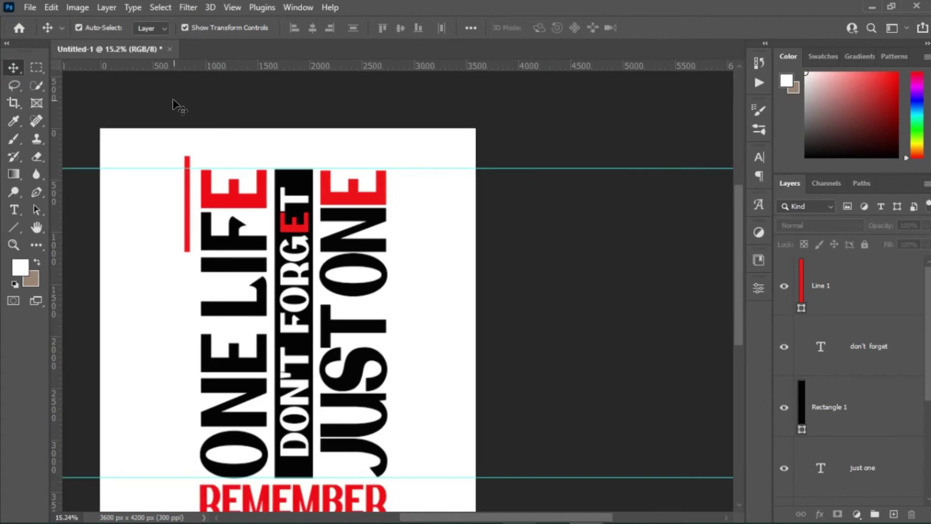
scroll(190, 248, up, 4)
scroll(190, 247, up, 2)
scroll(193, 187, up, 2)
mouse_move(194, 158)
mouse_down()
mouse_move(267, 145)
mouse_move(221, 167)
mouse_move(243, 154)
mouse_up()
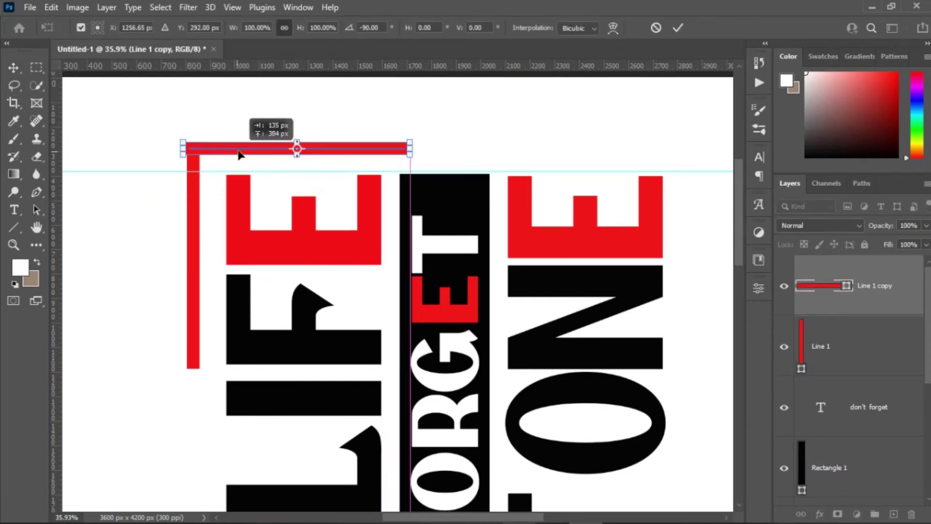
key(Return)
- Shorten the horizontal red bar to cap the top of the vertical line
scroll(427, 134, up, 4)
drag(401, 167, 175, 165)
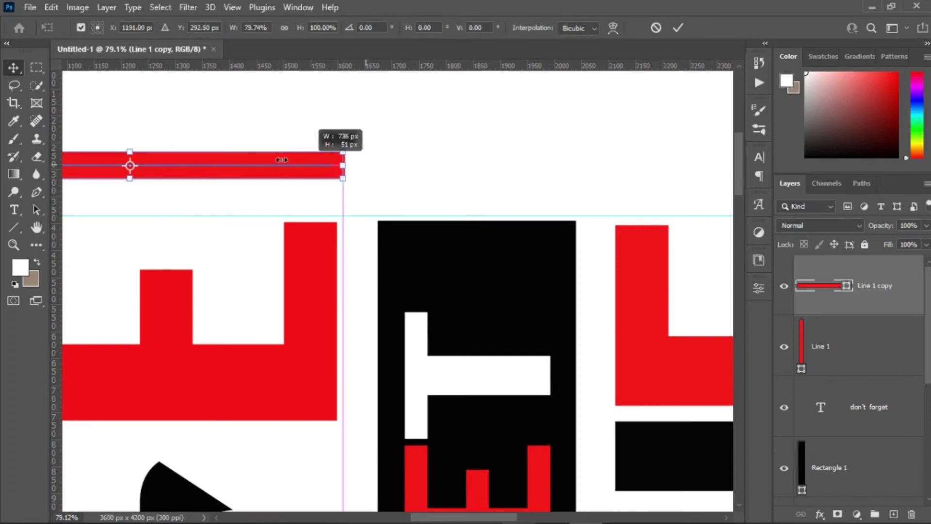
scroll(174, 154, down, 2)
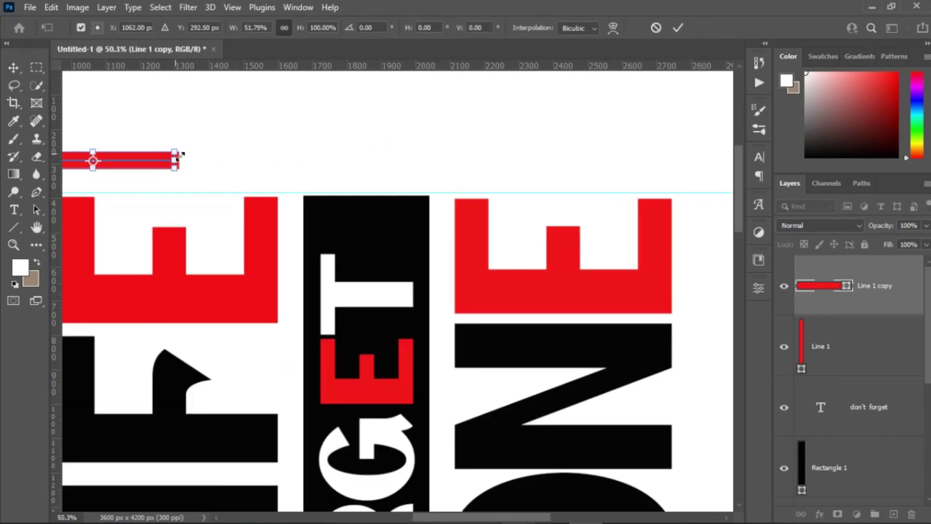
scroll(145, 177, down, 2)
scroll(260, 198, down, 2)
scroll(288, 206, down, 1)
scroll(287, 206, up, 1)
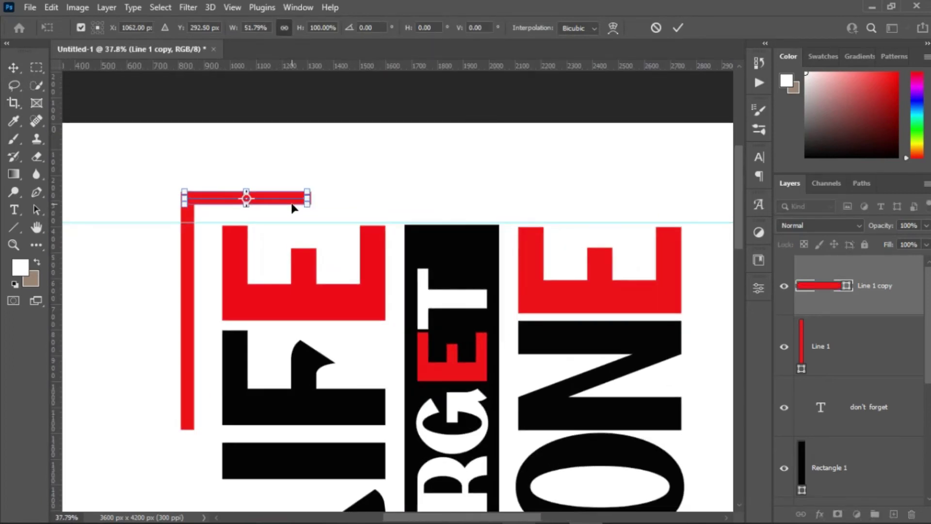
scroll(306, 204, up, 1)
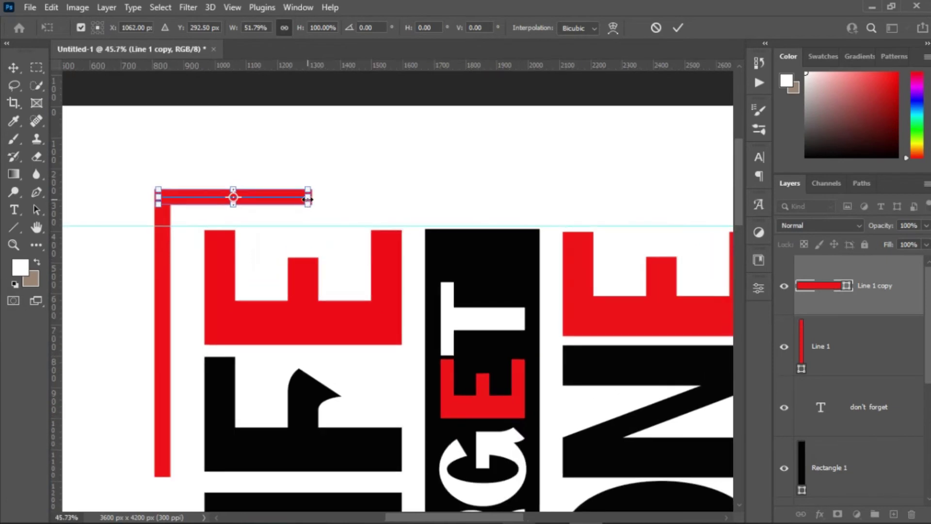
scroll(308, 199, up, 2)
drag(311, 193, 328, 194)
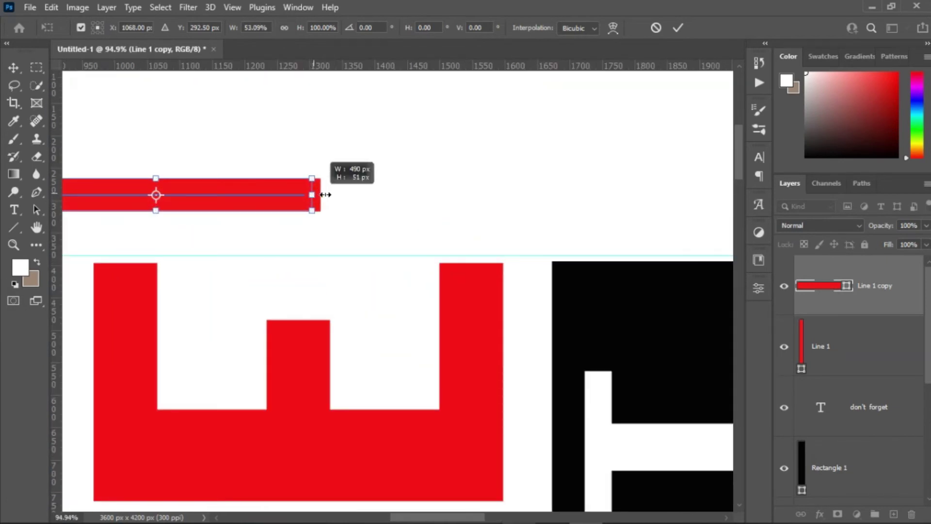
key(Return)
- Add a vertical guide and snap the bar's right end to it
drag(61, 161, 330, 167)
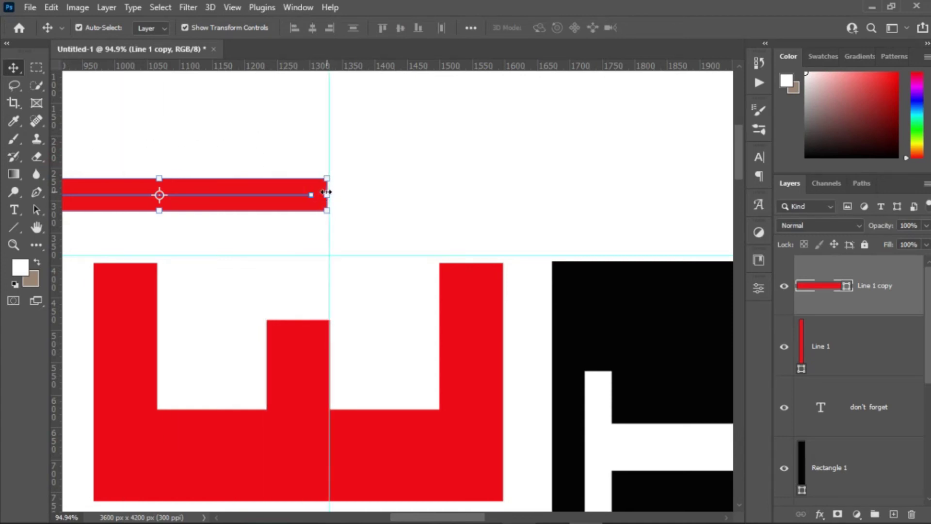
click(326, 193)
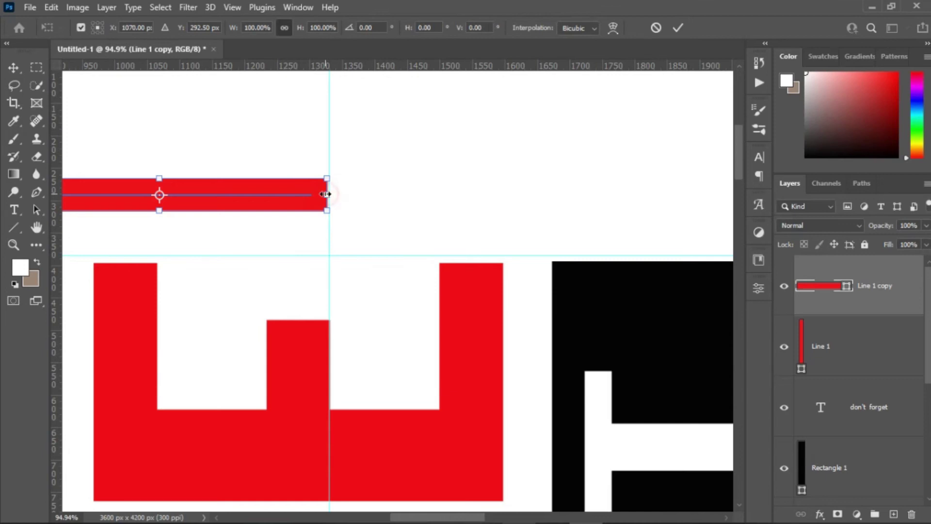
drag(329, 195, 330, 195)
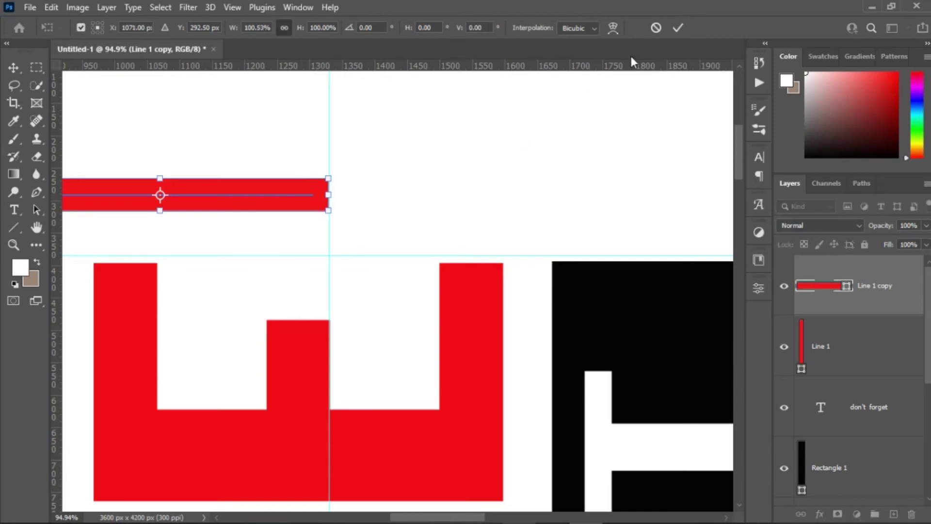
click(680, 28)
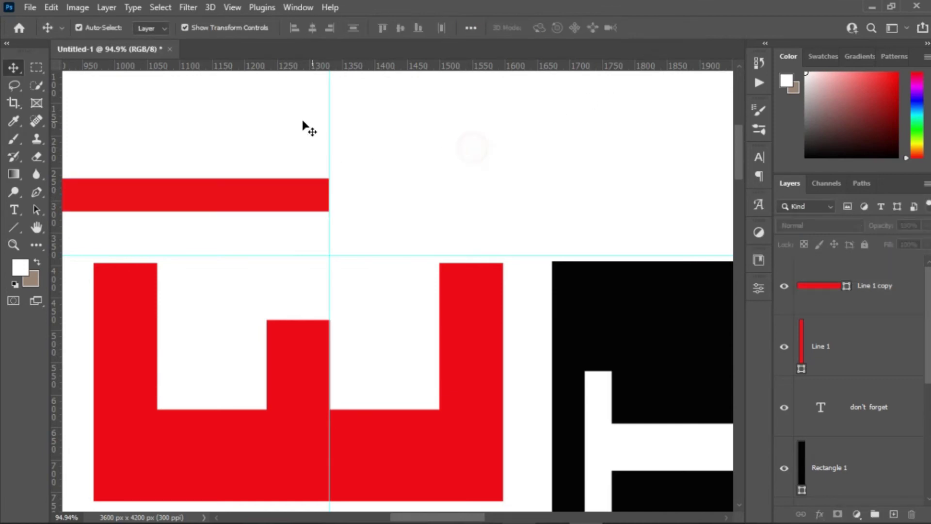
key(ctrl+minus)
key(ctrl+minus)
key(ctrl+minus)
ctrl+click(867, 362)
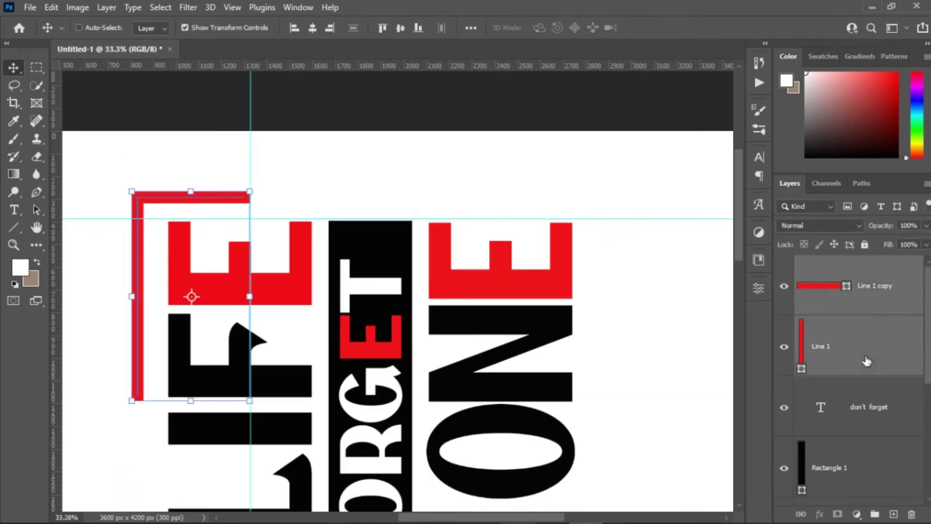
- Merge the two red bars into one bracket and place a horizontally flipped copy above JUST ONE
key(ctrl+e)
scroll(314, 189, down, 2)
drag(221, 198, 426, 197)
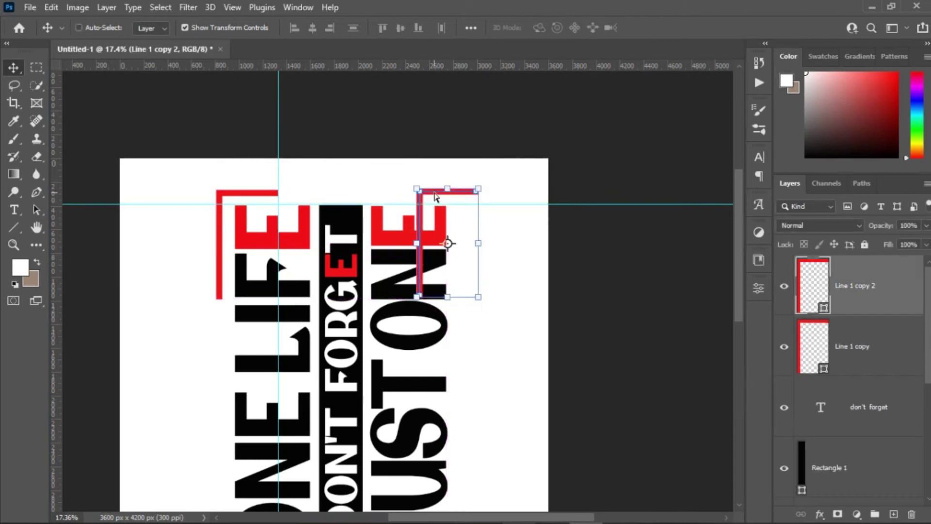
key(ctrl+t)
right_click(447, 214)
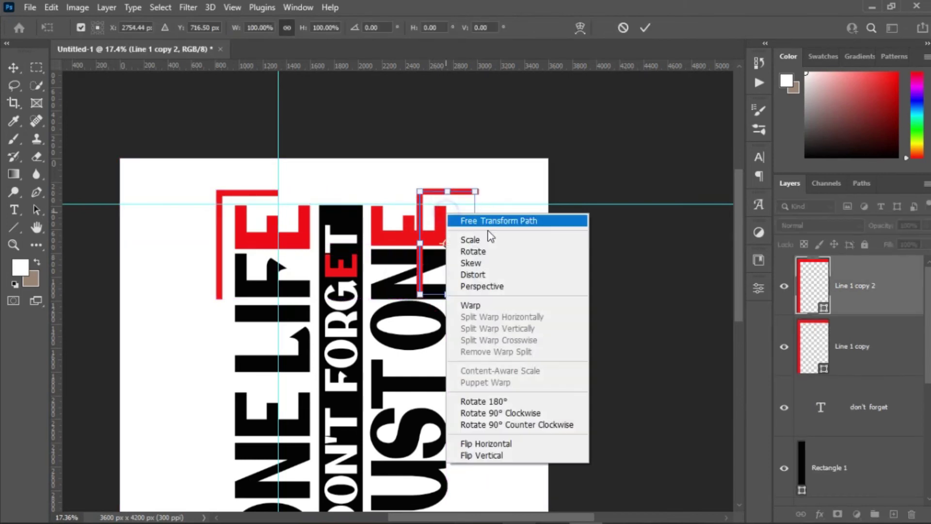
click(504, 444)
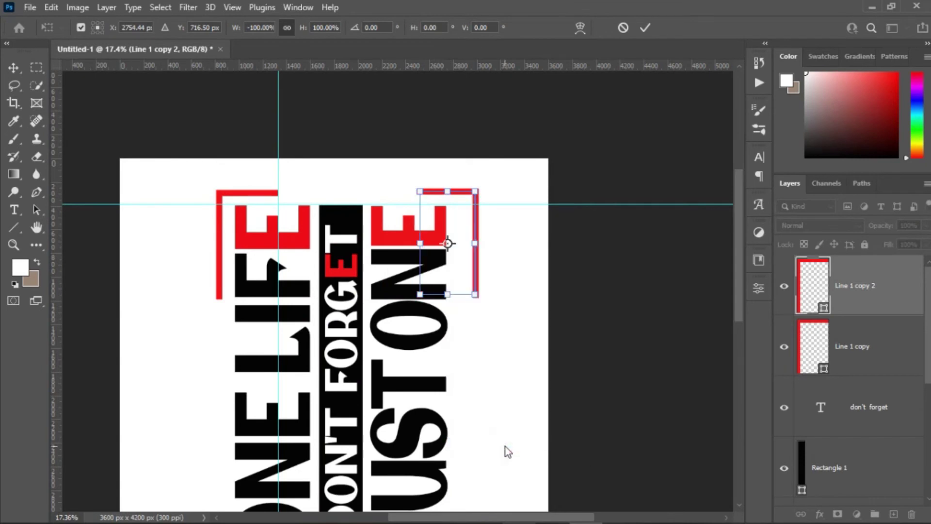
key(Return)
- Align the mirrored bracket to JUST ONE's top-right corner using a temporary vertical guide
scroll(537, 246, up, 2)
drag(440, 186, 455, 191)
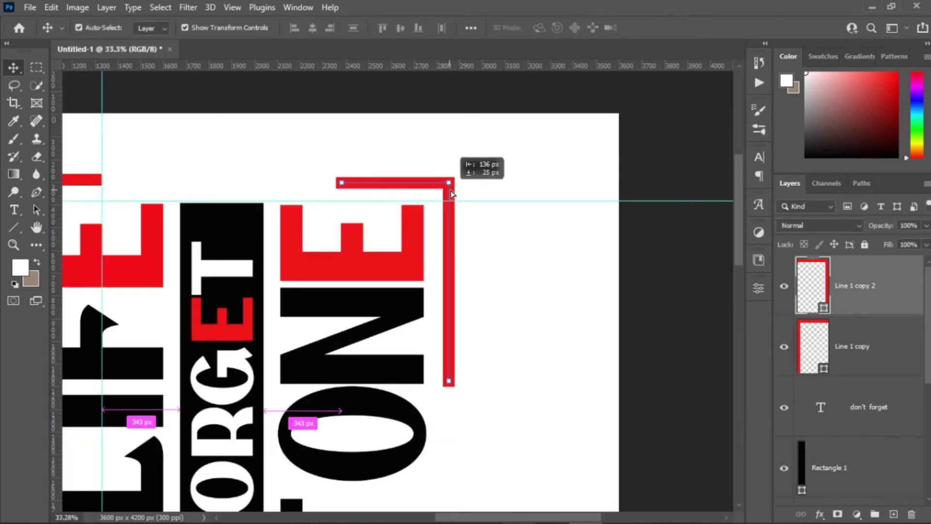
scroll(377, 193, up, 1)
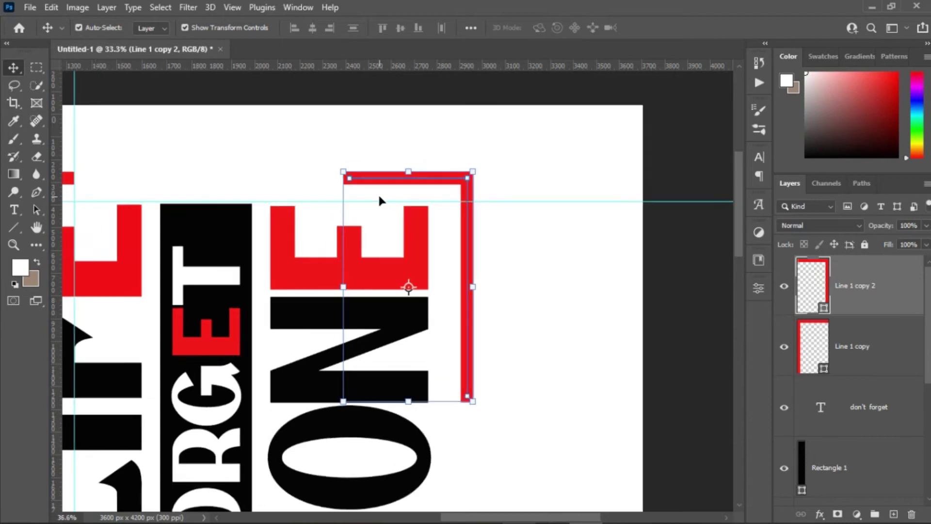
scroll(378, 193, up, 2)
scroll(376, 191, up, 1)
drag(56, 143, 298, 152)
drag(347, 163, 334, 162)
click(378, 119)
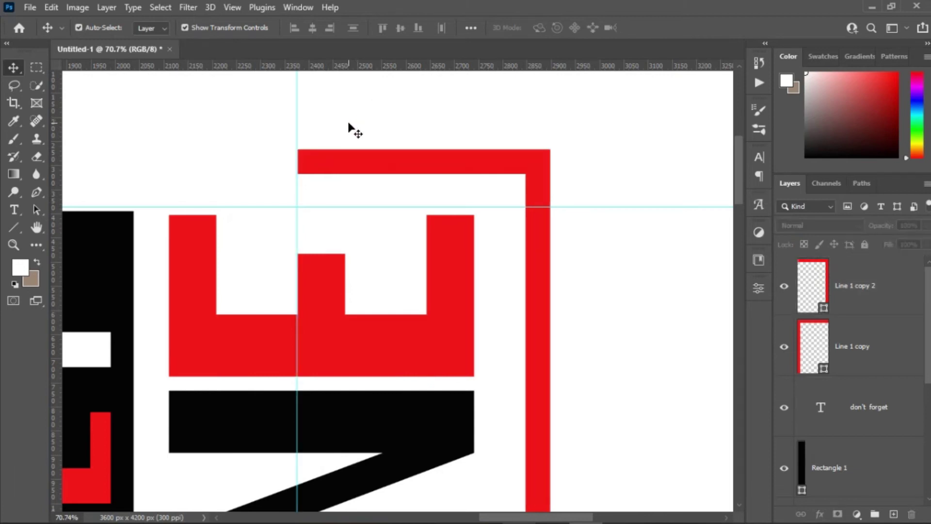
drag(297, 121, 55, 124)
scroll(181, 129, down, 5)
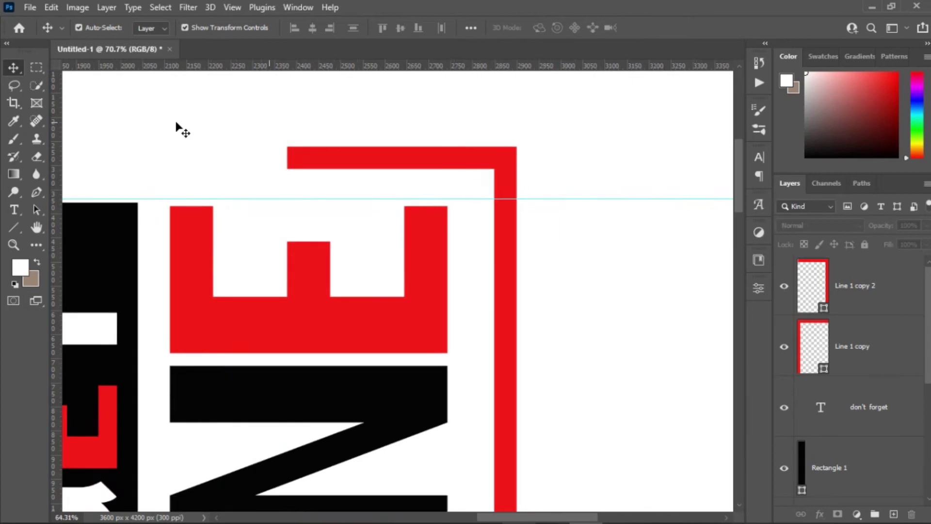
scroll(541, 262, down, 3)
scroll(573, 265, down, 1)
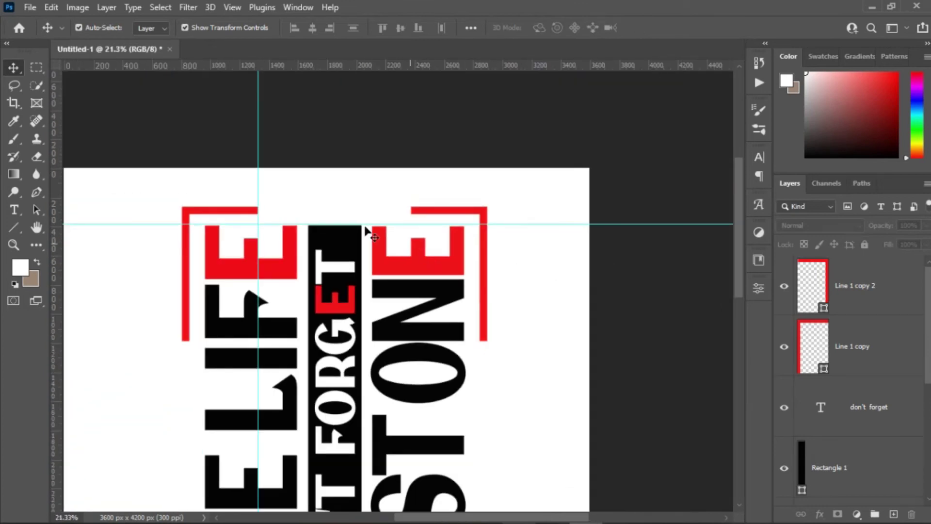
scroll(269, 196, down, 1)
- Move both top brackets down to REMEMBER and flip them vertically to frame its bottom corners
scroll(270, 196, down, 2)
ctrl+click(796, 334)
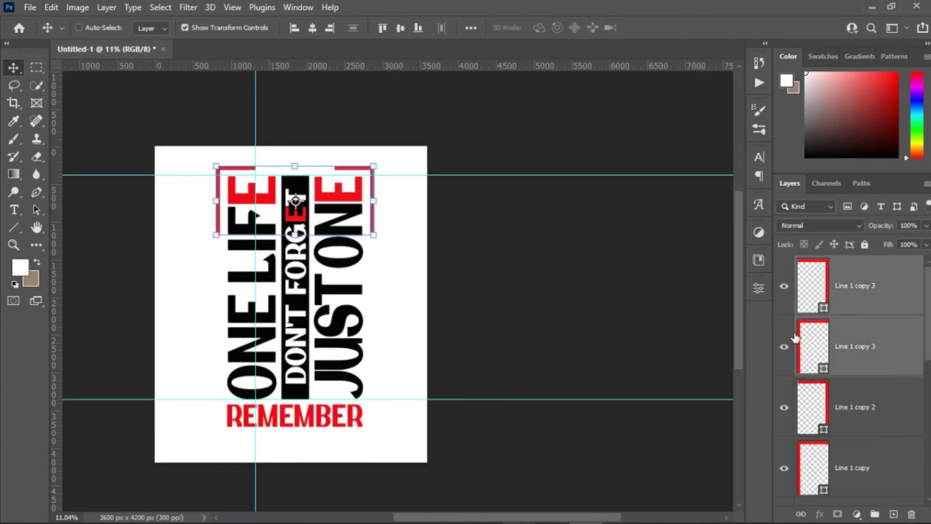
key(ctrl+t)
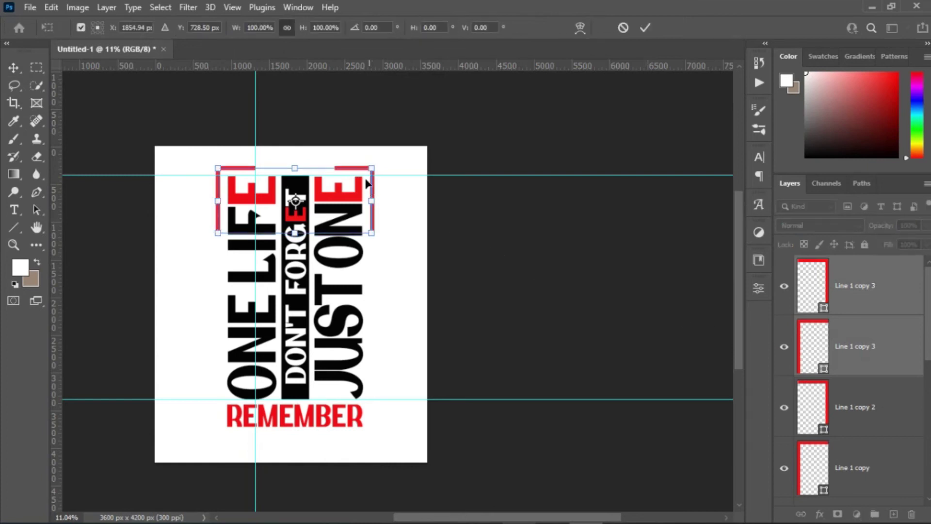
mouse_move(331, 182)
mouse_down()
mouse_move(330, 368)
mouse_move(342, 380)
mouse_up()
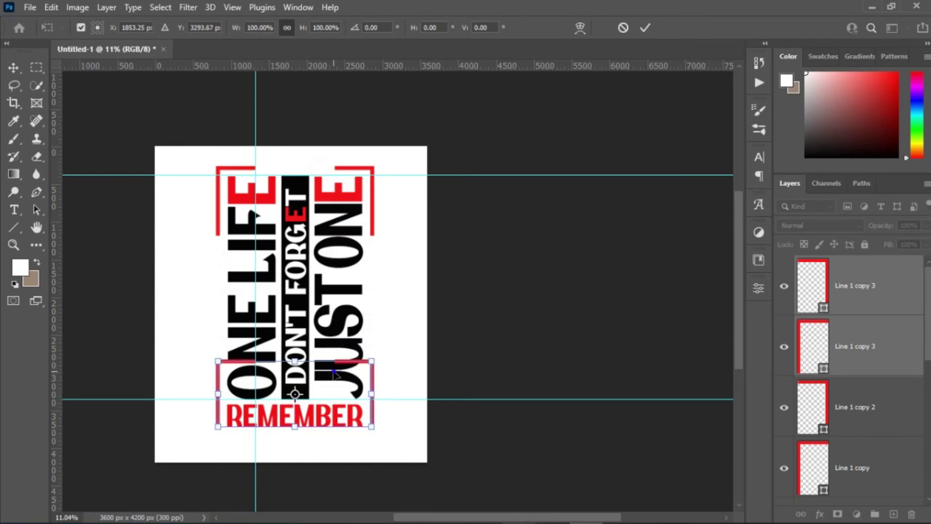
right_click(334, 372)
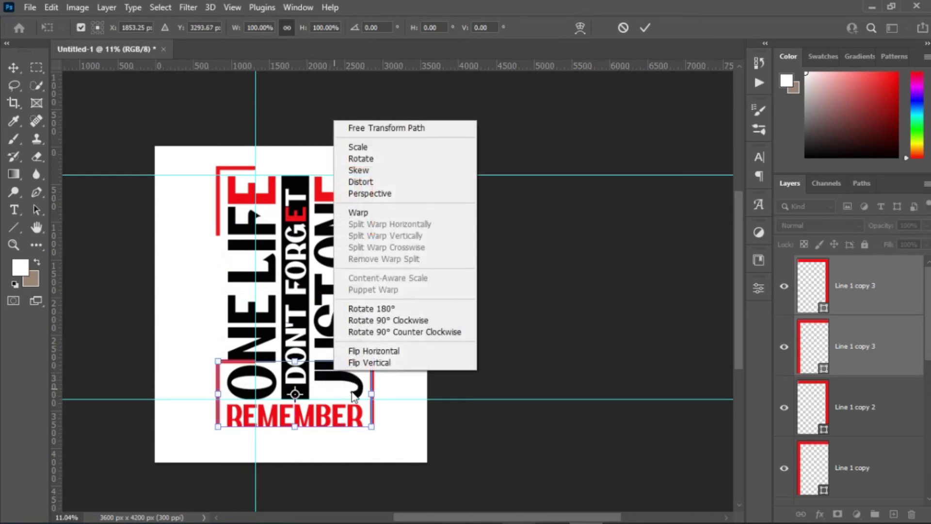
click(375, 363)
scroll(291, 437, up, 5)
click(645, 27)
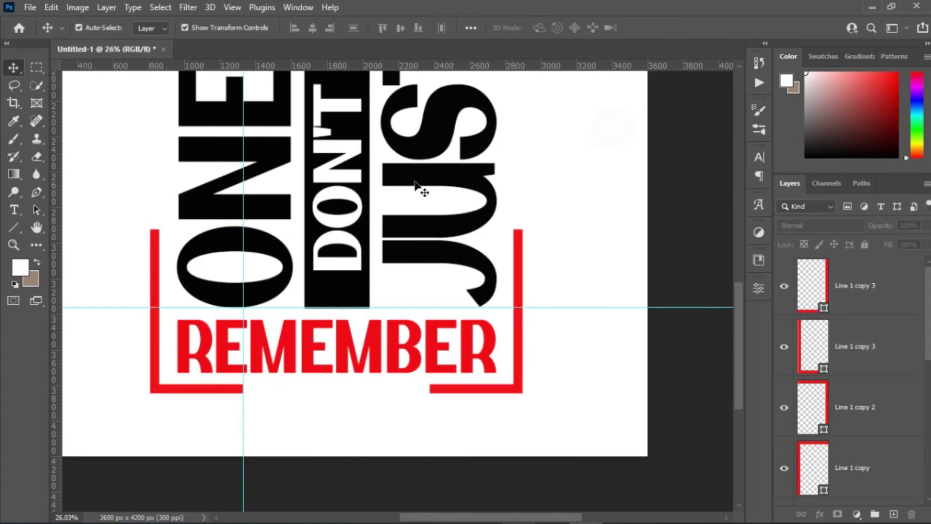
scroll(414, 182, down, 2)
scroll(371, 395, down, 1)
scroll(380, 386, down, 1)
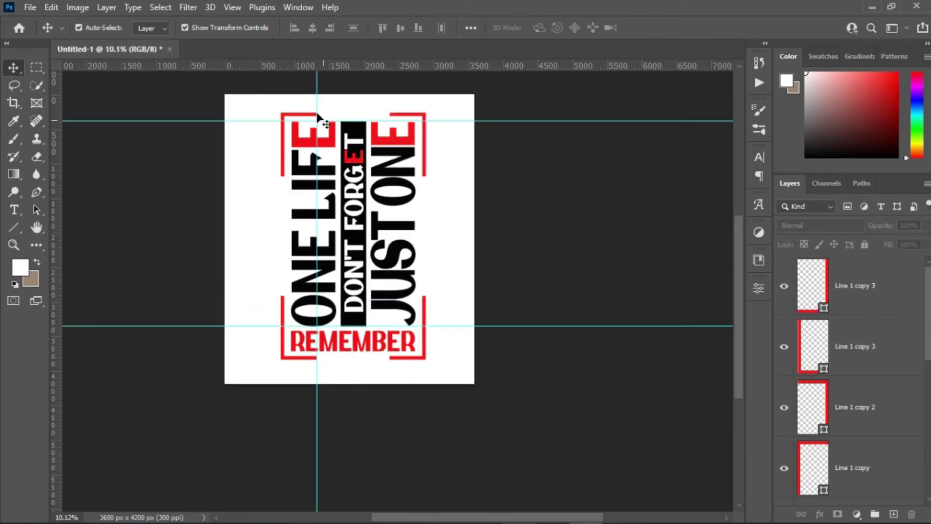
- Clear the three guides and group the four red bracket layers into Group 1
drag(316, 88, 55, 95)
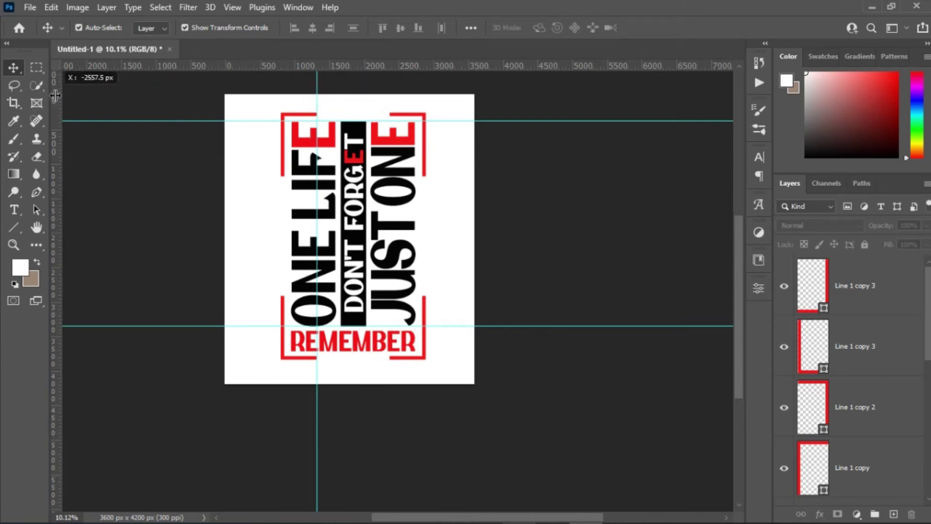
drag(175, 121, 169, 68)
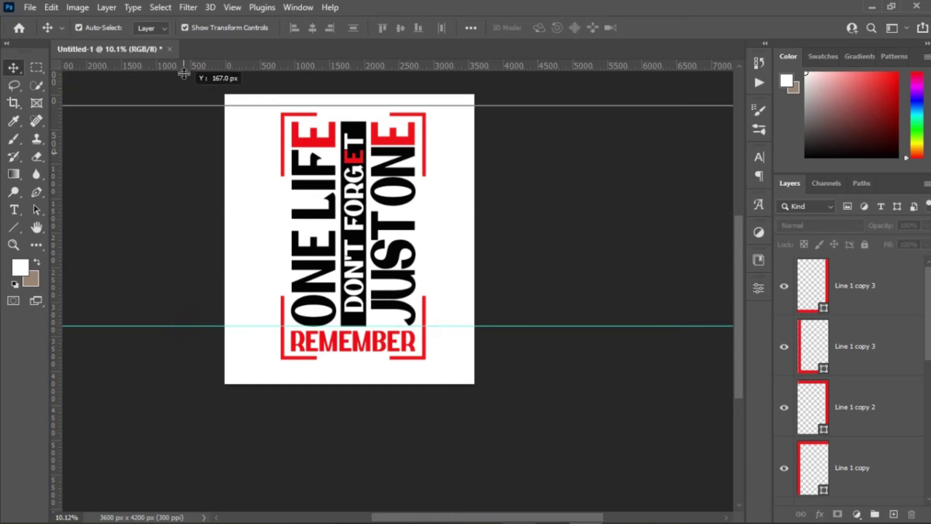
drag(181, 325, 194, 67)
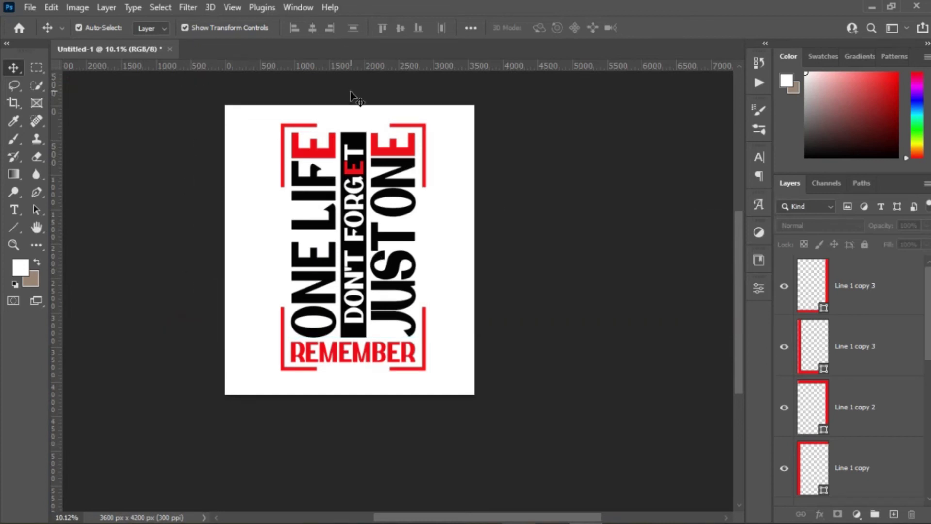
scroll(354, 94, up, 3)
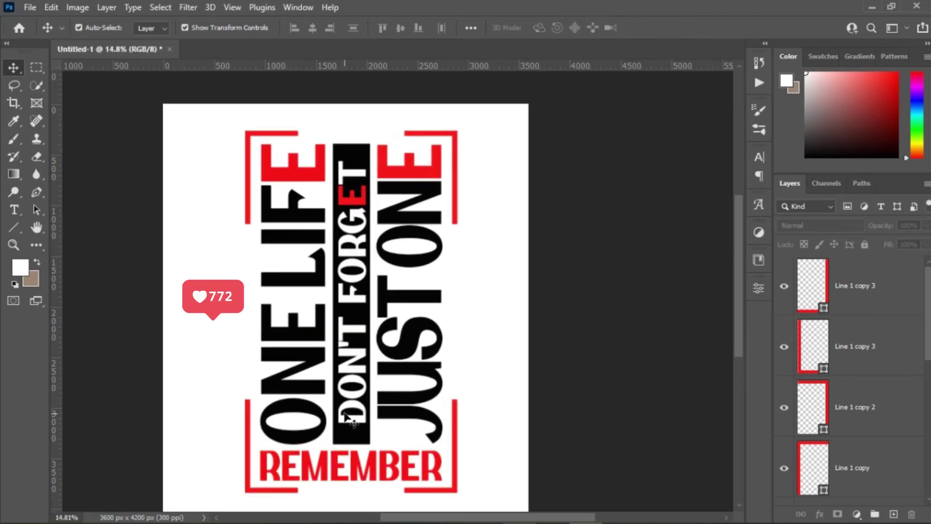
scroll(262, 271, down, 2)
click(417, 427)
shift+click(862, 474)
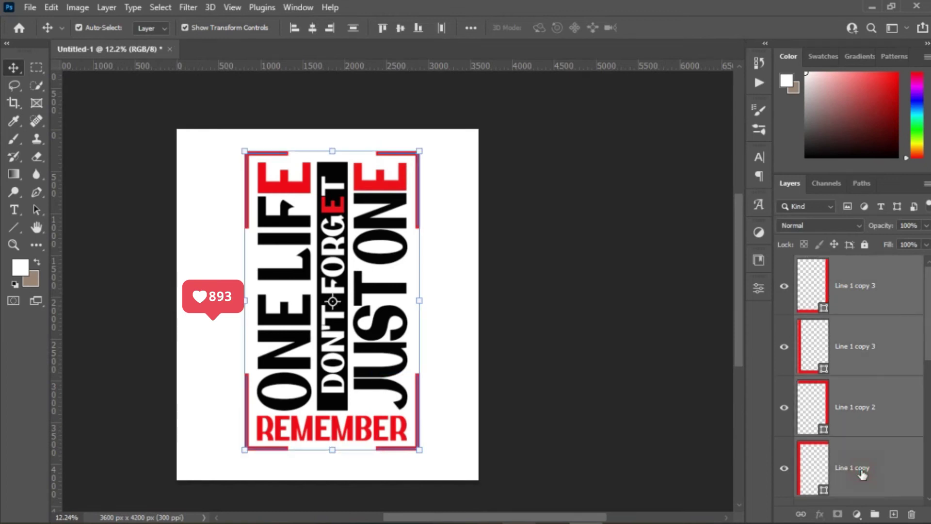
key(ctrl+g)
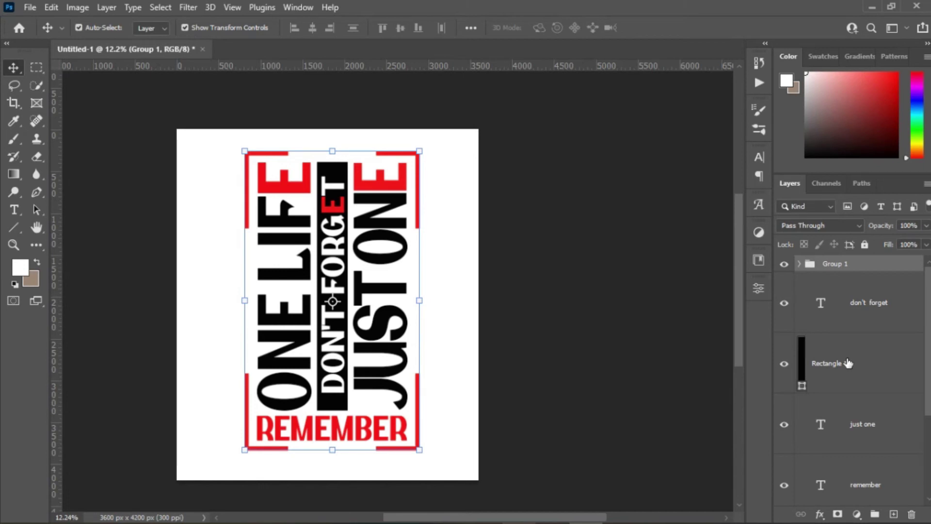
- Select the text layers for Group 2, then toggle both groups' visibility to check them
click(845, 308)
scroll(828, 379, down, 2)
scroll(837, 432, down, 1)
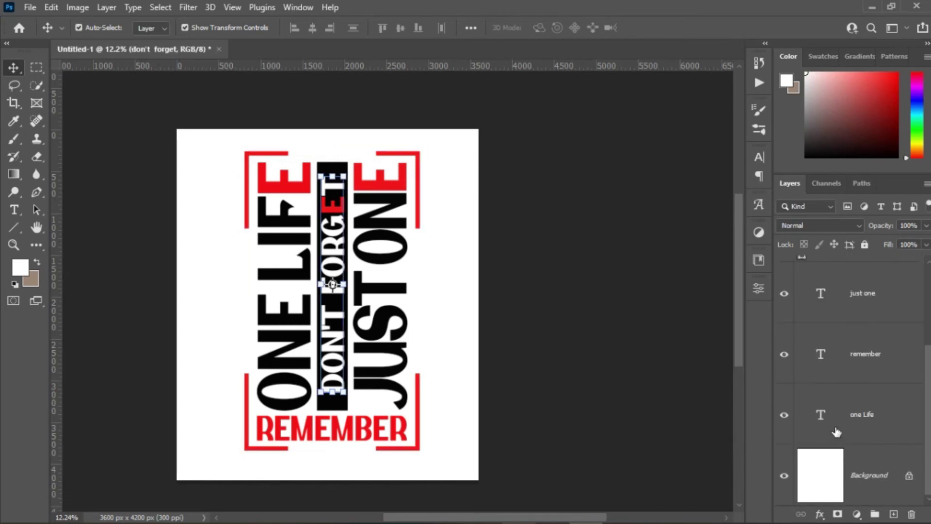
shift+click(846, 426)
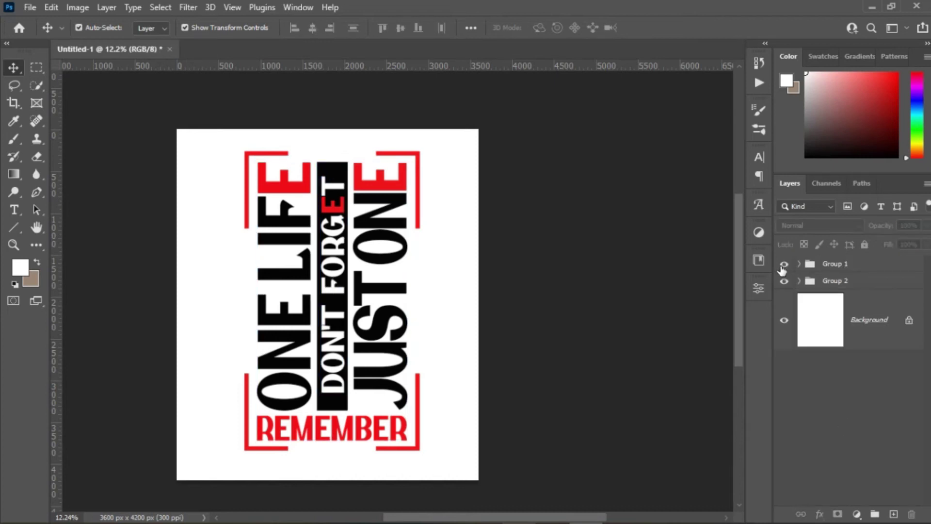
click(783, 265)
click(783, 264)
click(785, 281)
click(785, 281)
- Quick-export the design as a PNG, naming the file '1e'
click(30, 7)
mouse_move(45, 206)
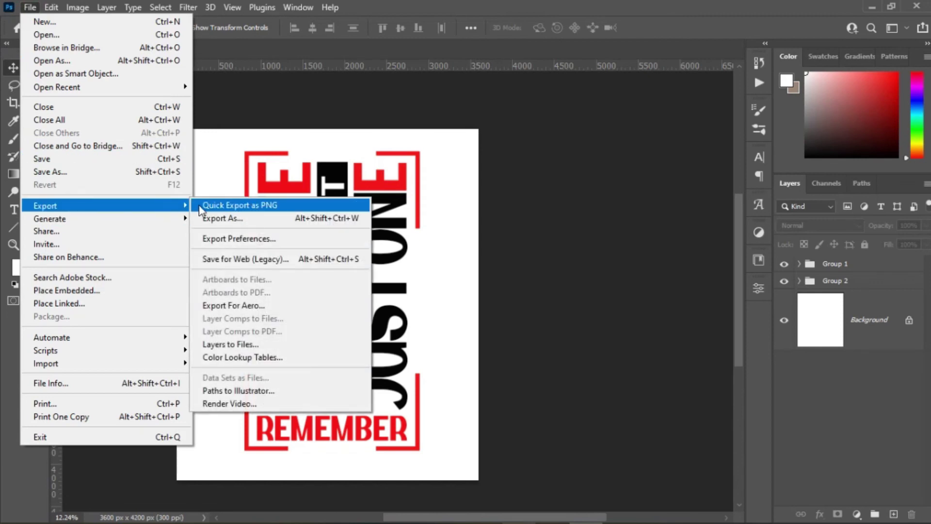
click(199, 206)
text(1)
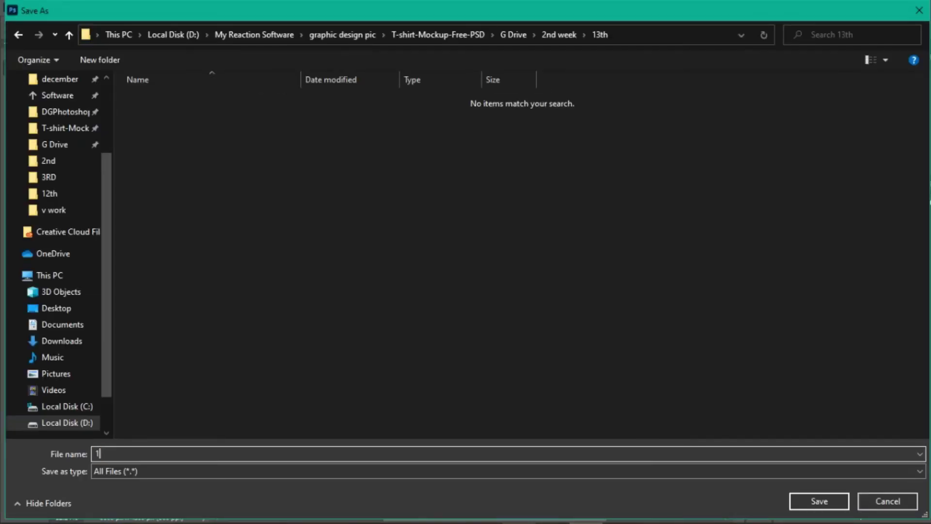
text(e)
key(Return)
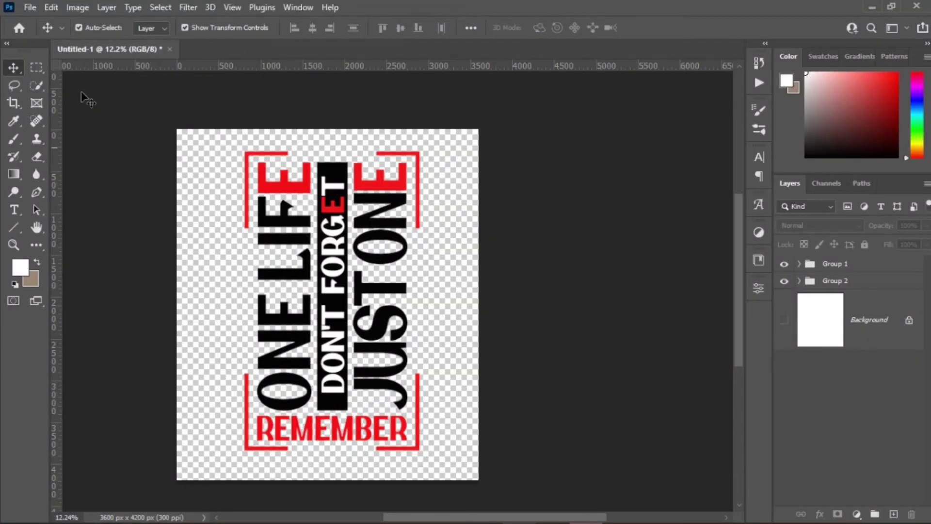
click(29, 7)
mouse_move(45, 206)
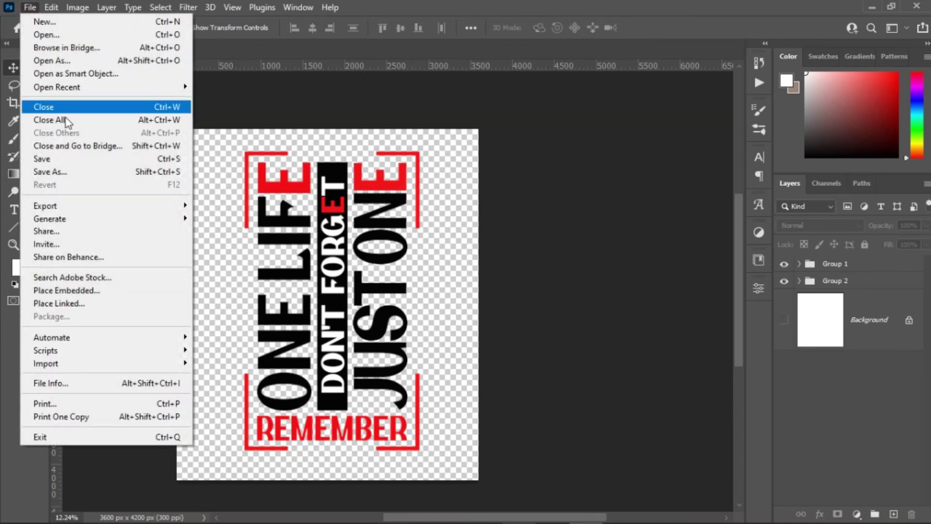
- Quick-export the transparent design as a PNG and return to the Background layer
click(211, 204)
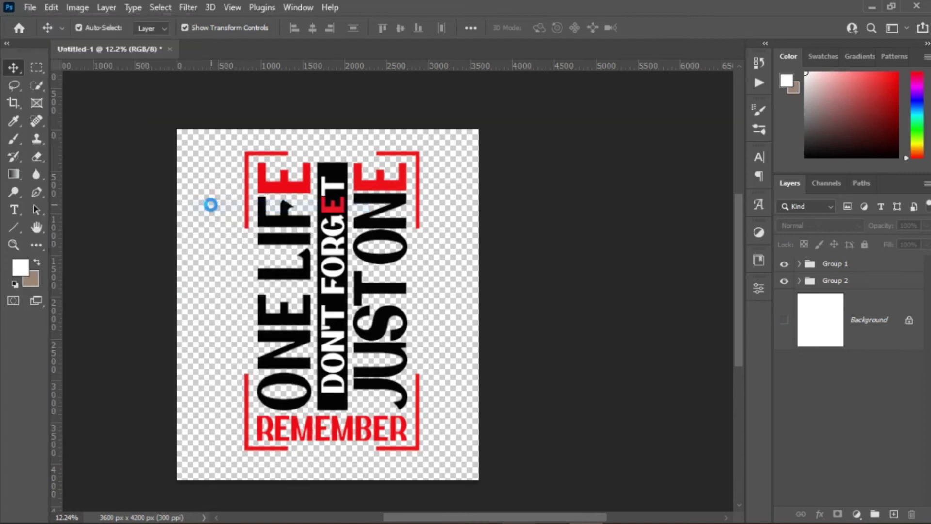
click(586, 510)
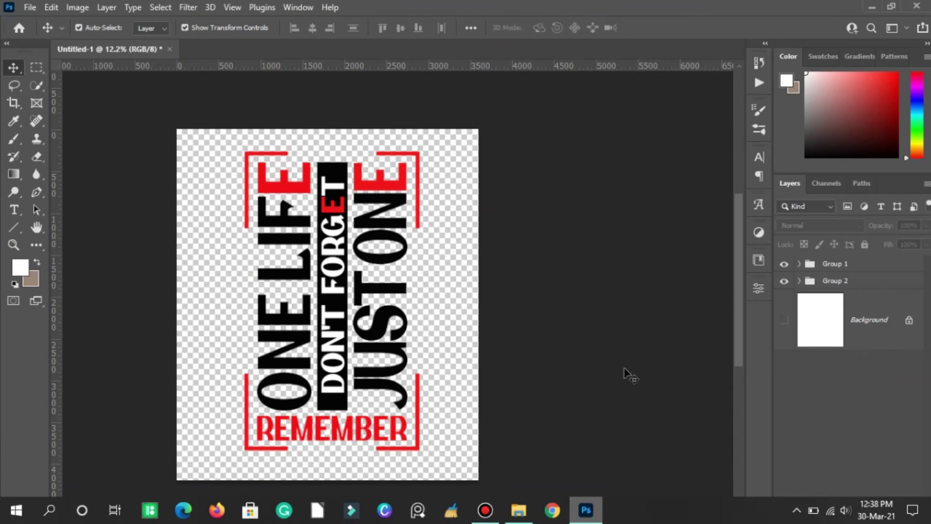
click(819, 317)
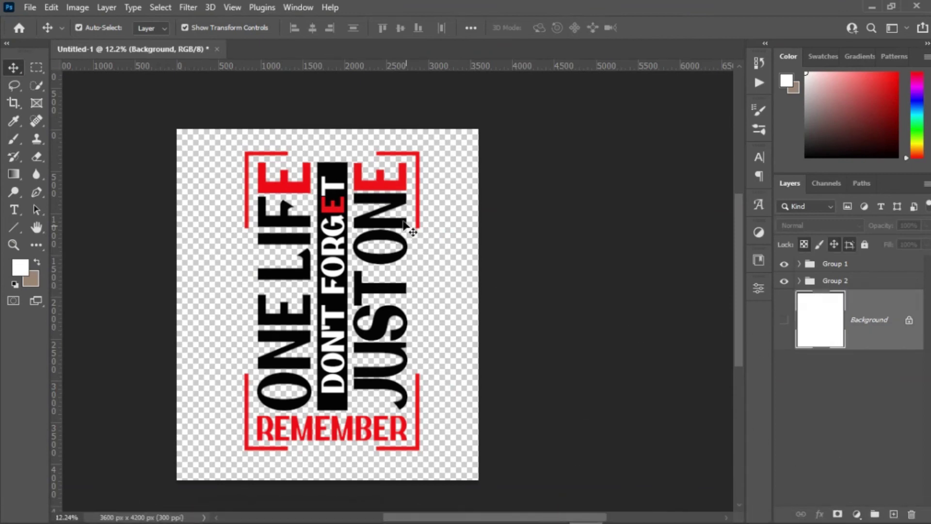
- Color the JUST ONE letters, except the E, near-white
click(388, 214)
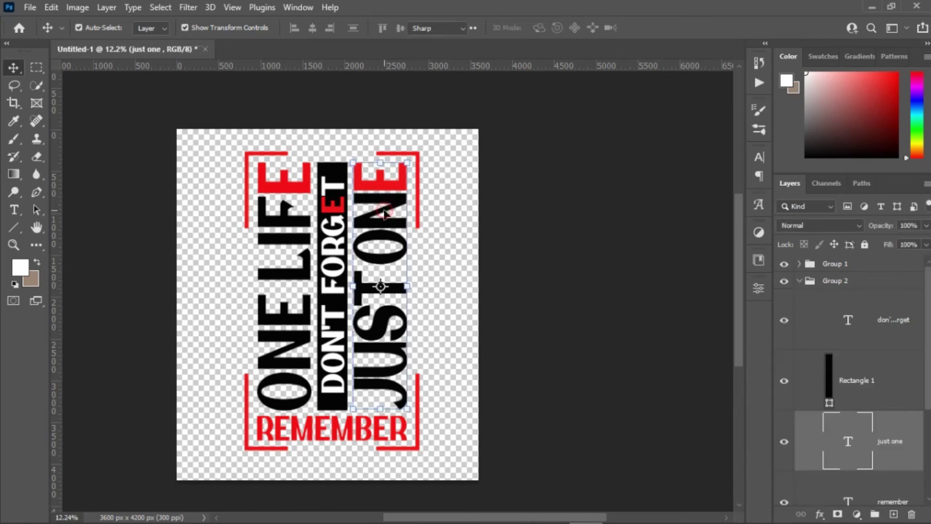
double_click(387, 198)
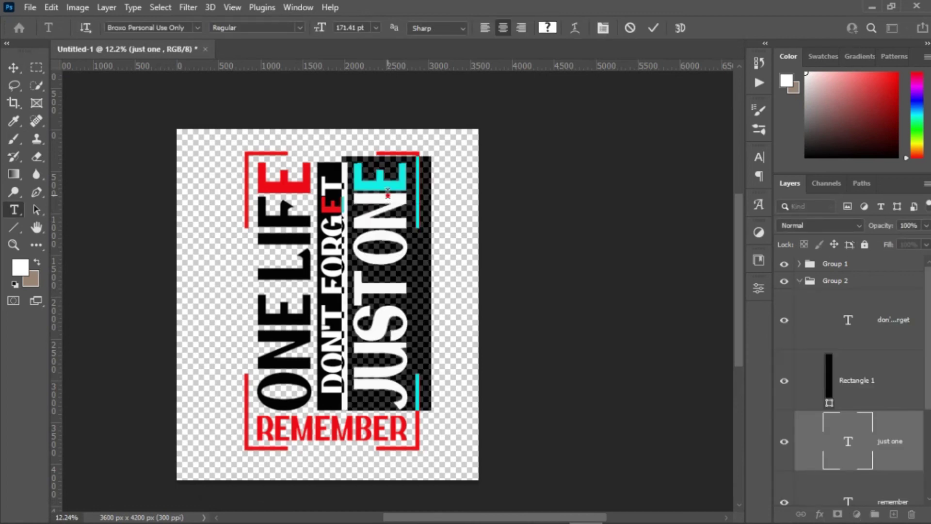
drag(388, 194, 383, 376)
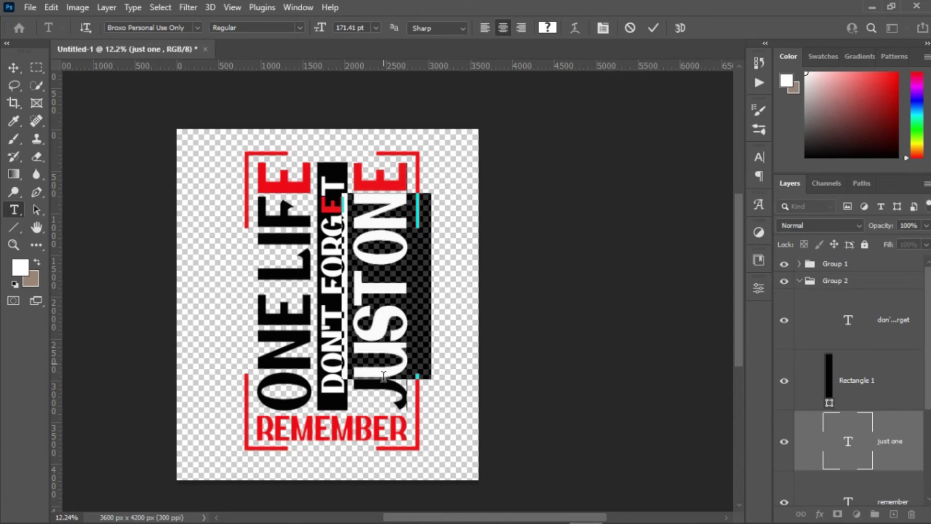
drag(383, 391, 384, 394)
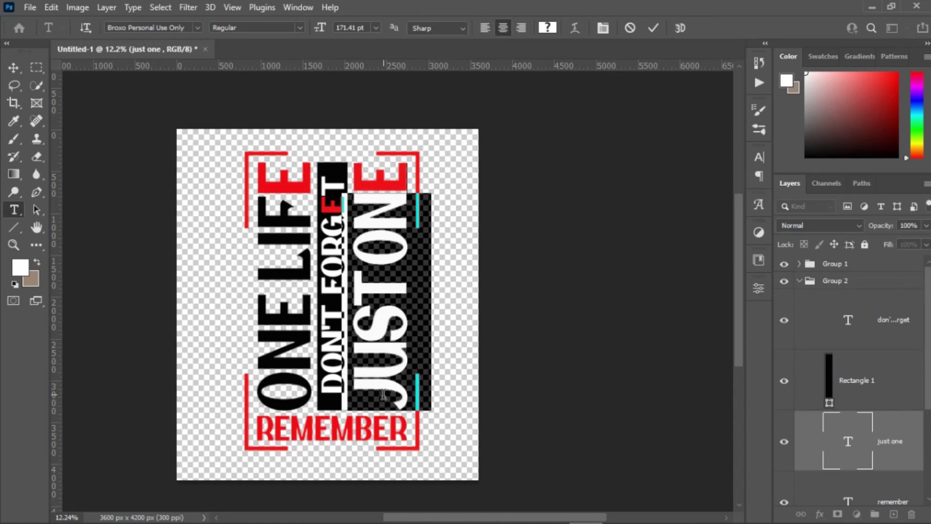
click(548, 29)
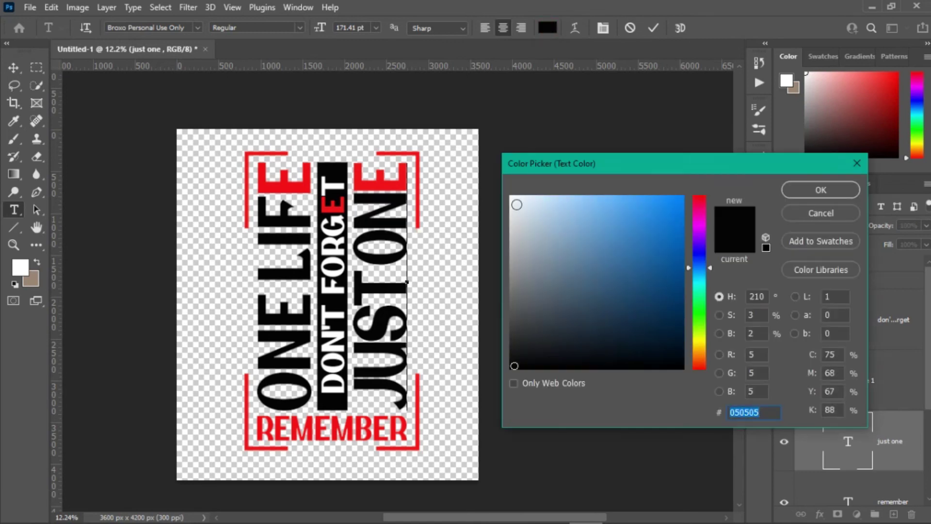
click(514, 199)
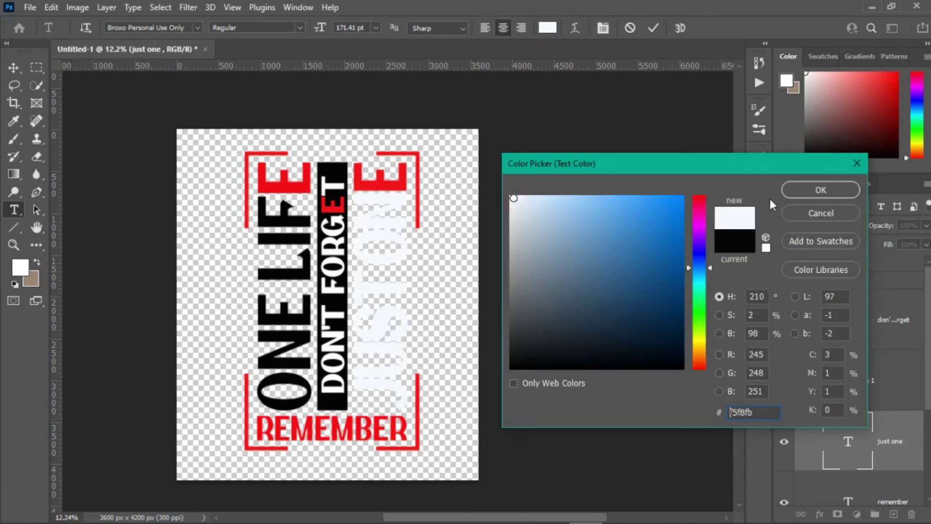
click(834, 191)
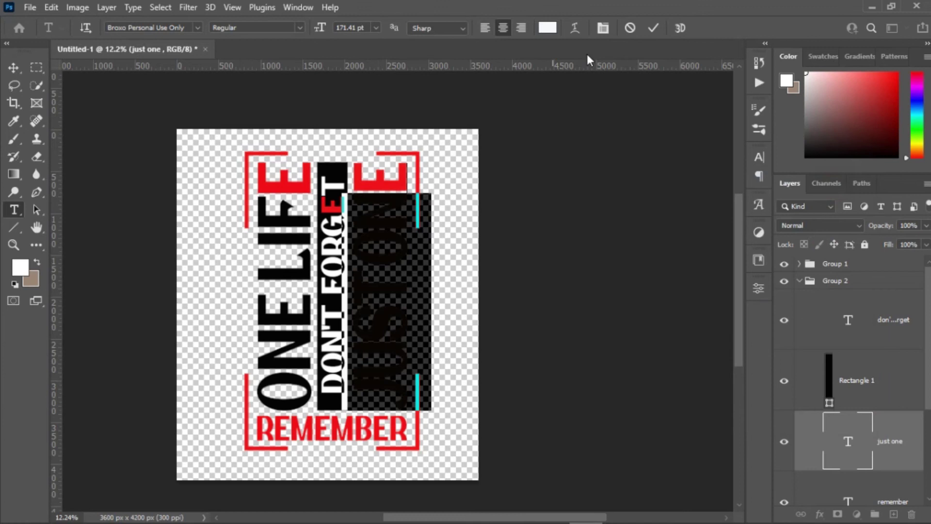
click(655, 29)
key(v)
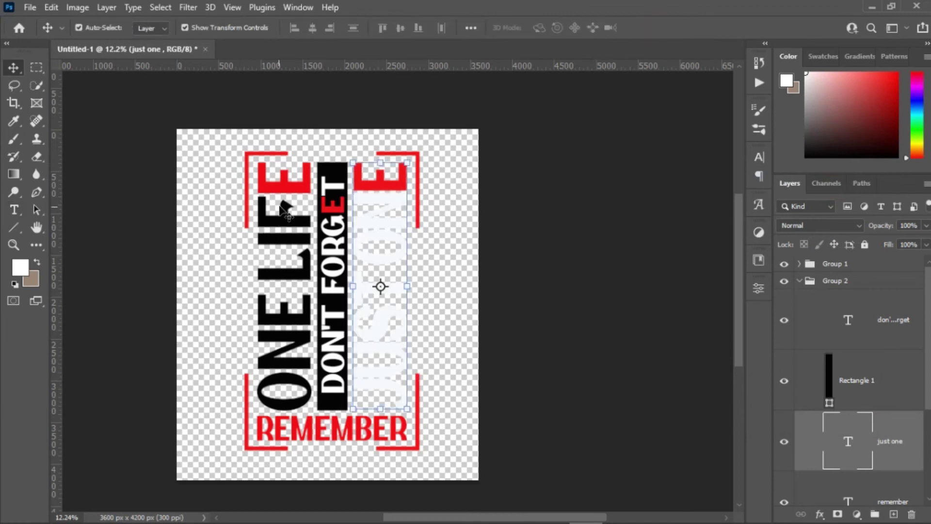
- Color the ONE LIFE letters, except the E, near-white
double_click(290, 213)
drag(288, 196, 298, 408)
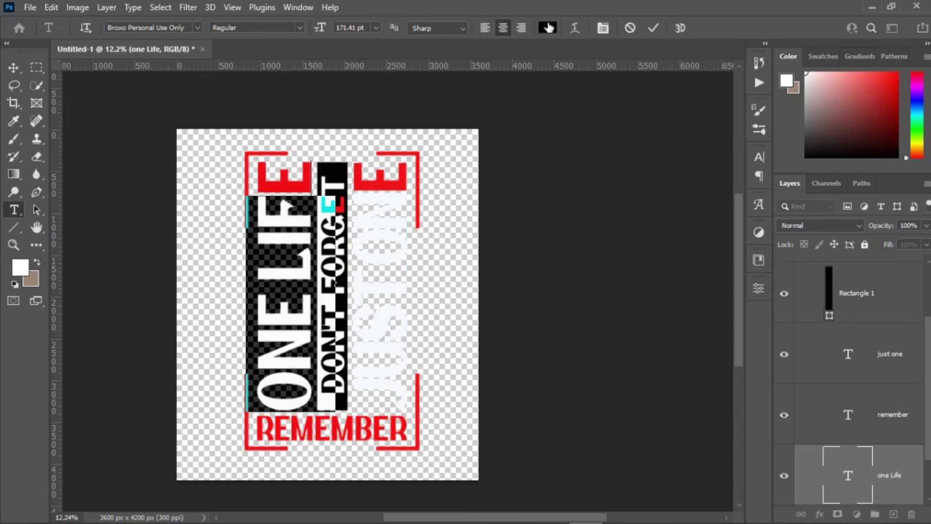
click(549, 28)
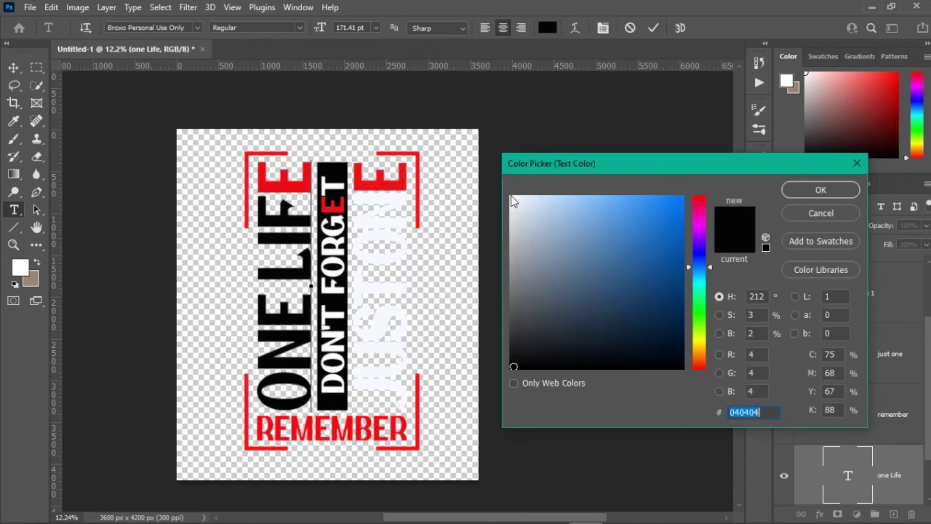
click(513, 197)
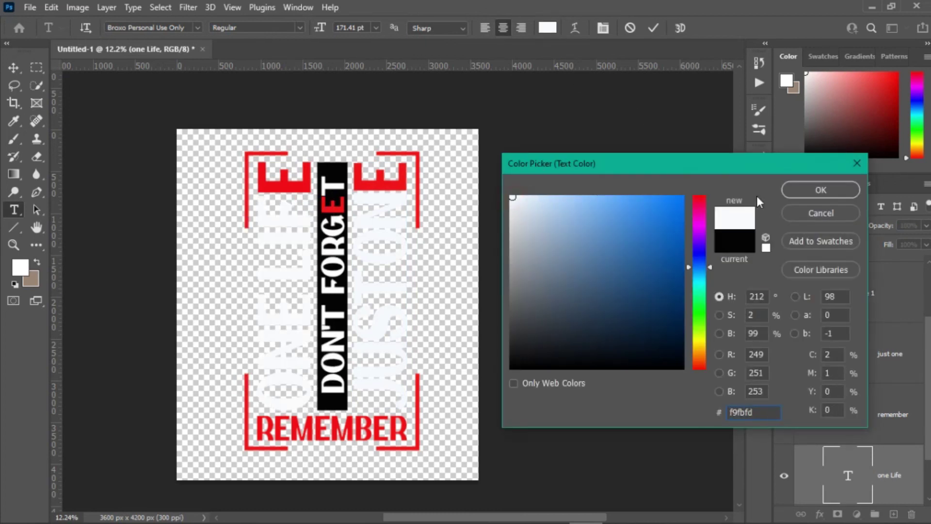
click(809, 190)
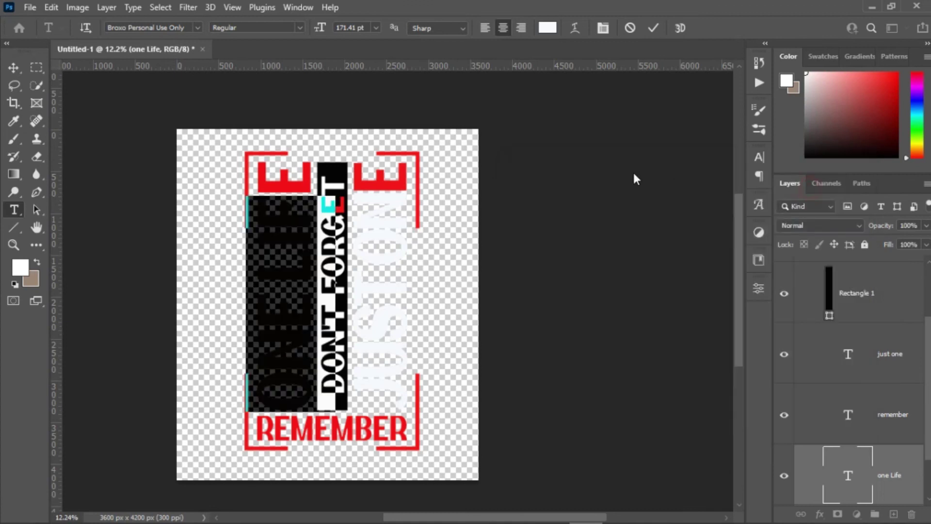
click(553, 173)
key(v)
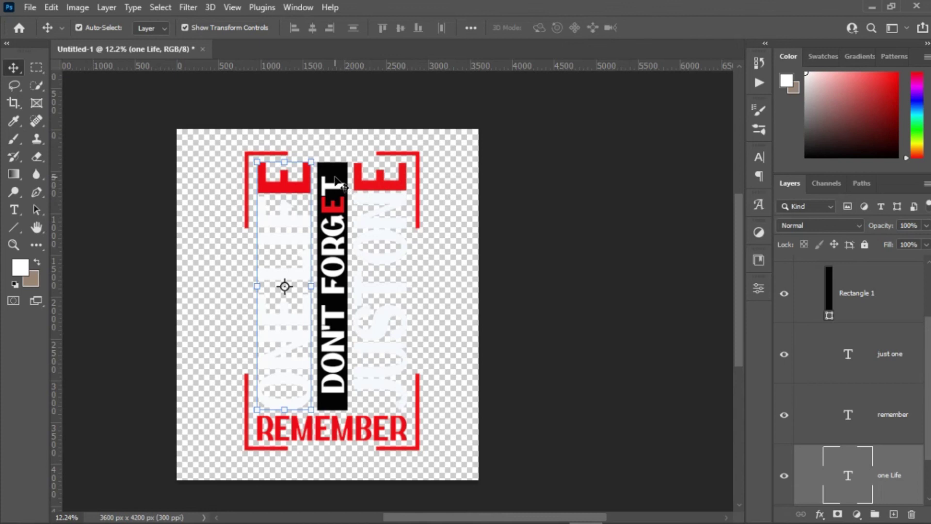
- Set the selected DON'T FORGET letters to near-black
double_click(340, 223)
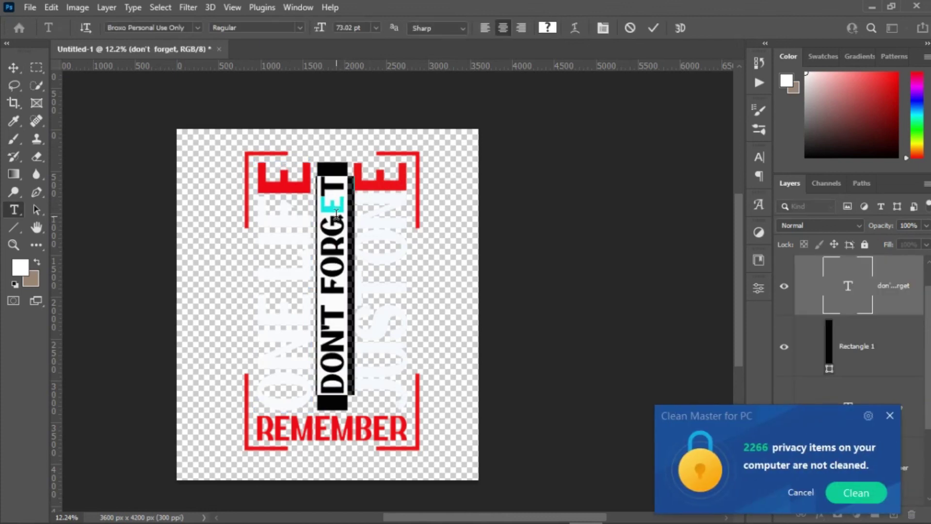
drag(339, 213, 349, 389)
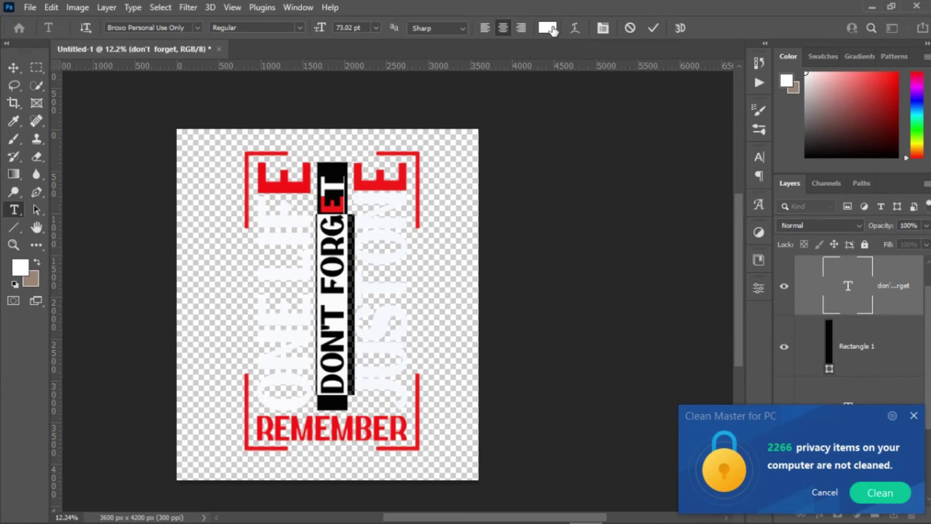
click(548, 28)
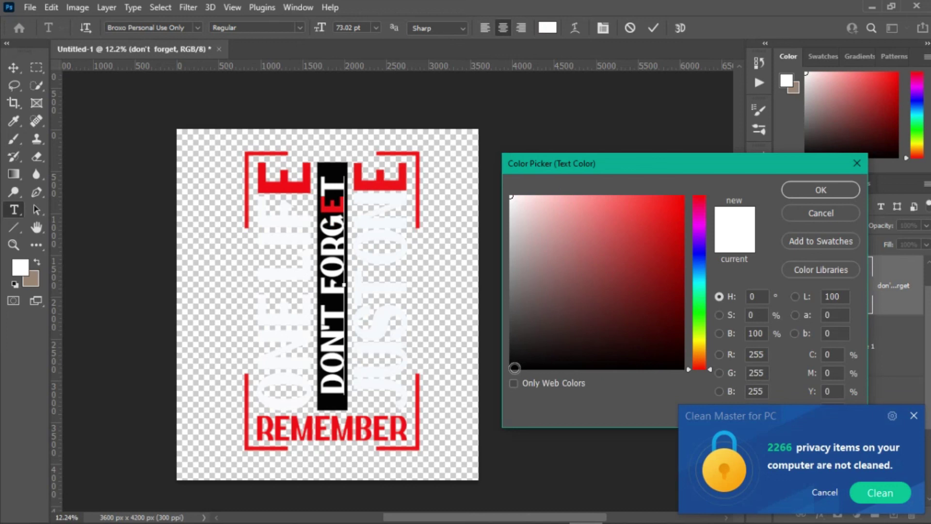
click(515, 368)
click(805, 189)
click(337, 173)
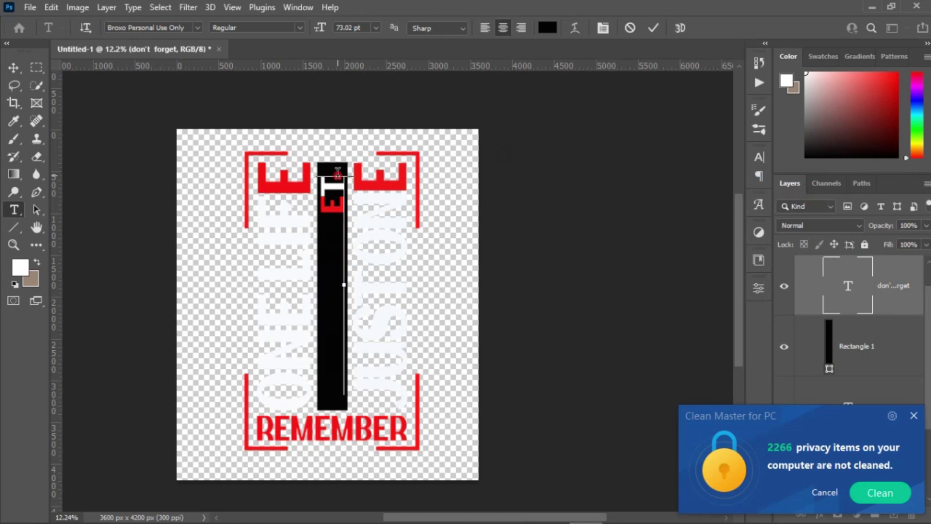
- Make all the bar text near-black, commit the edit, and select the Rectangle 1 layer
drag(338, 183, 337, 187)
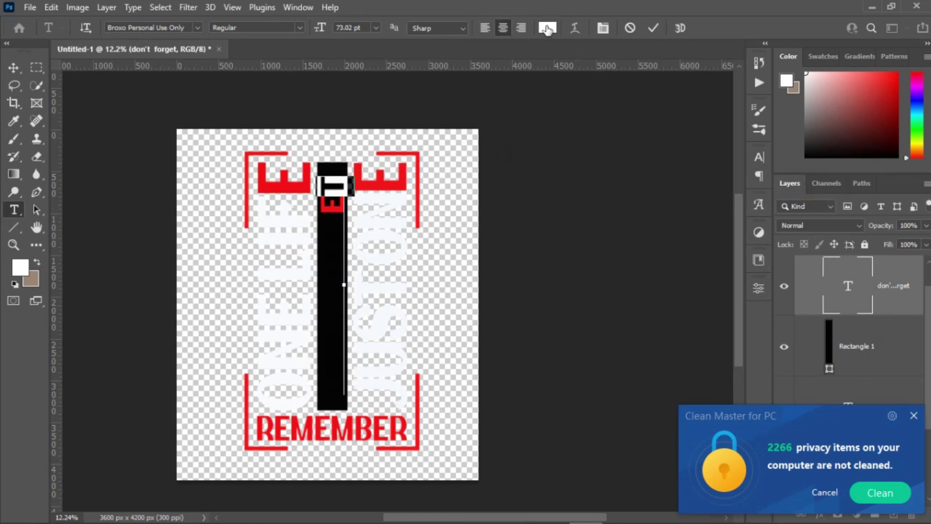
click(547, 28)
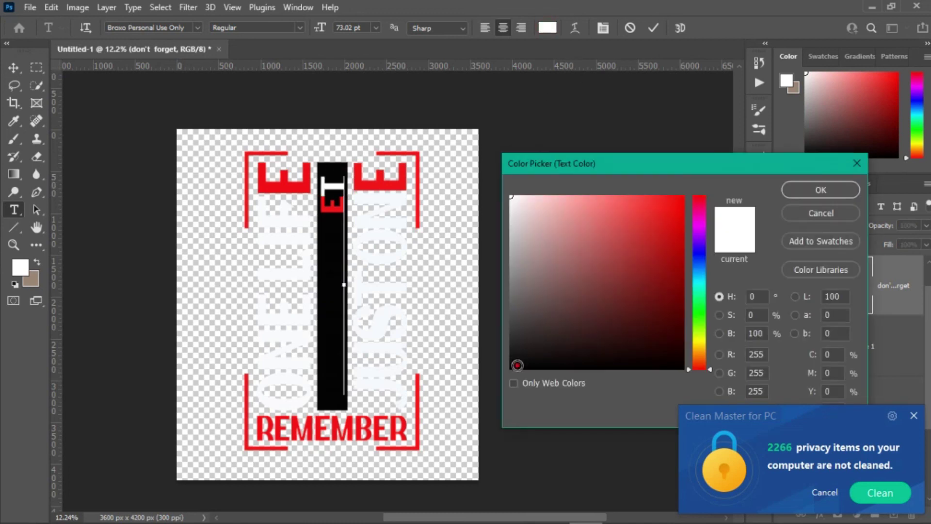
click(517, 365)
click(793, 191)
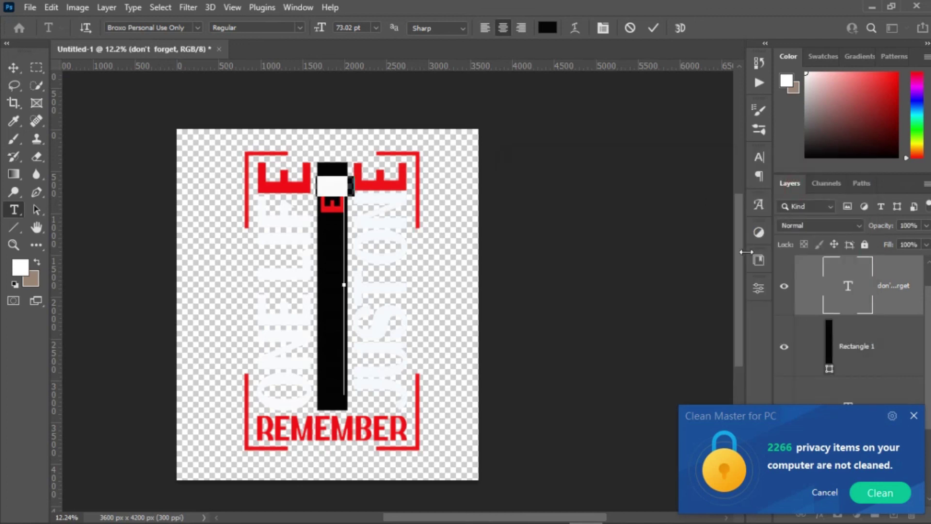
key(ctrl+Return)
key(v)
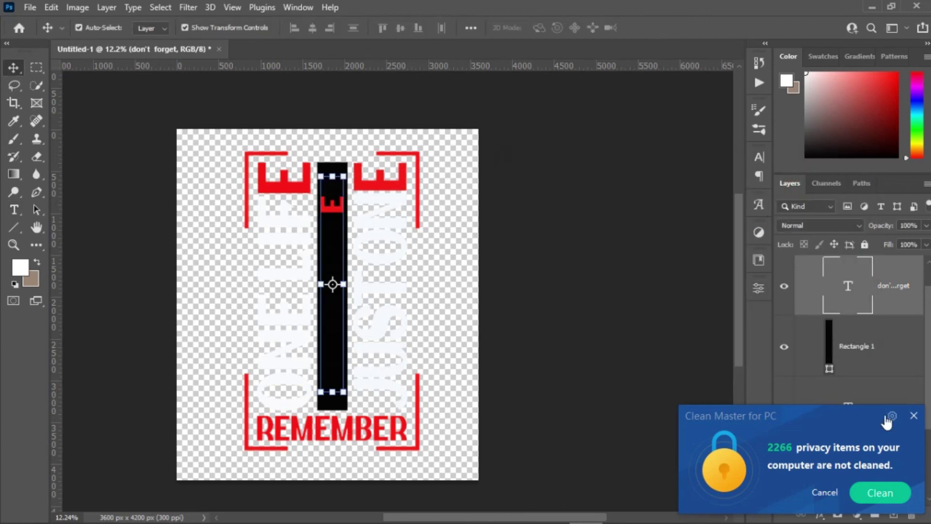
click(914, 416)
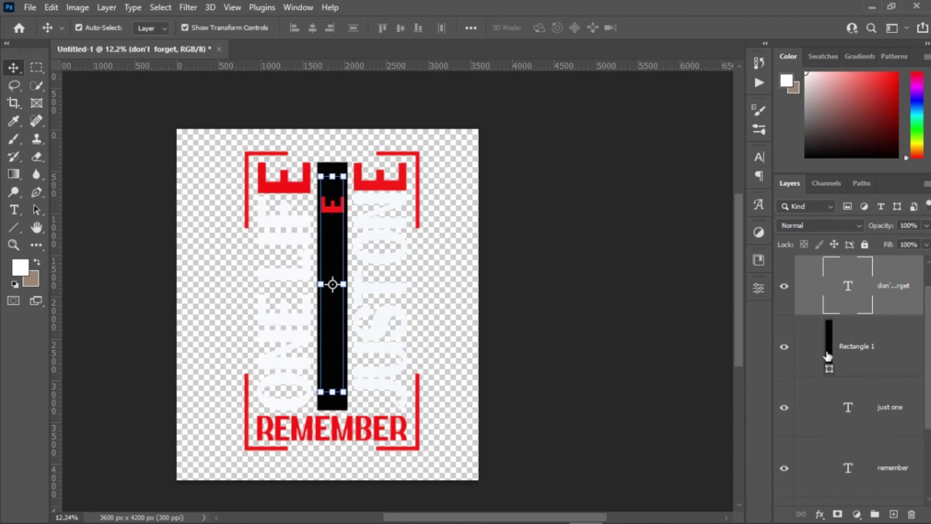
click(831, 356)
- Set the vertical bar rectangle's fill to white
click(13, 227)
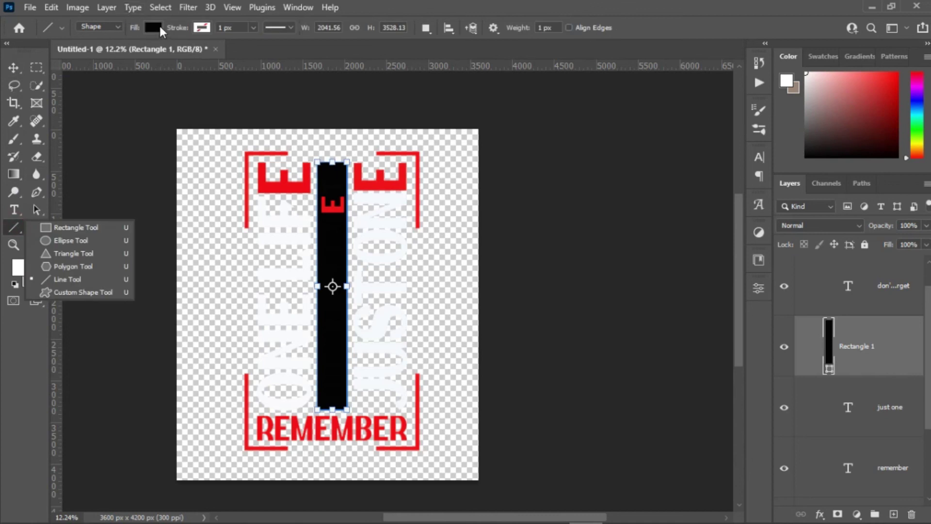
click(153, 27)
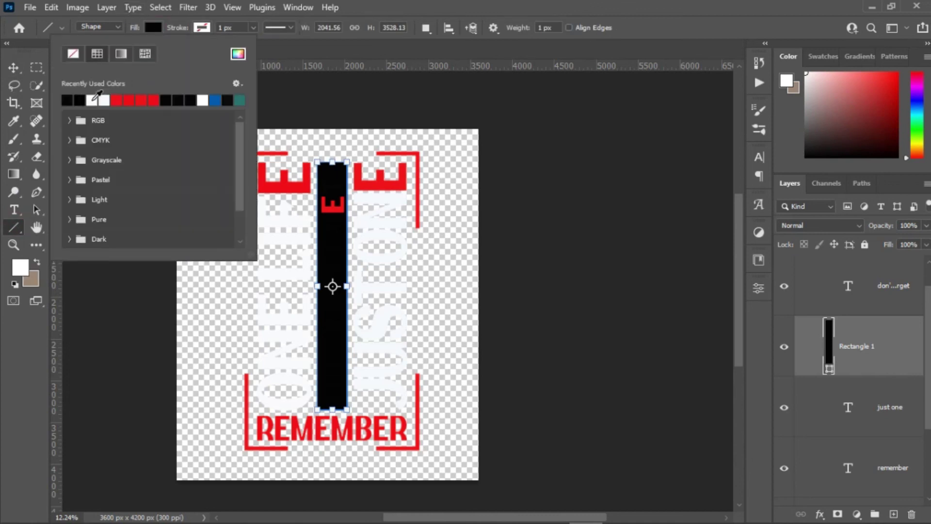
click(93, 100)
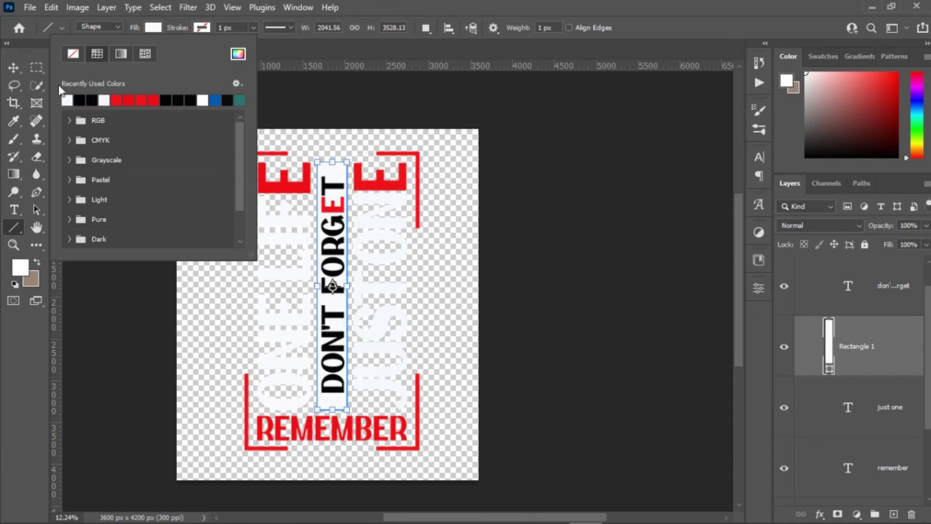
click(14, 70)
click(540, 225)
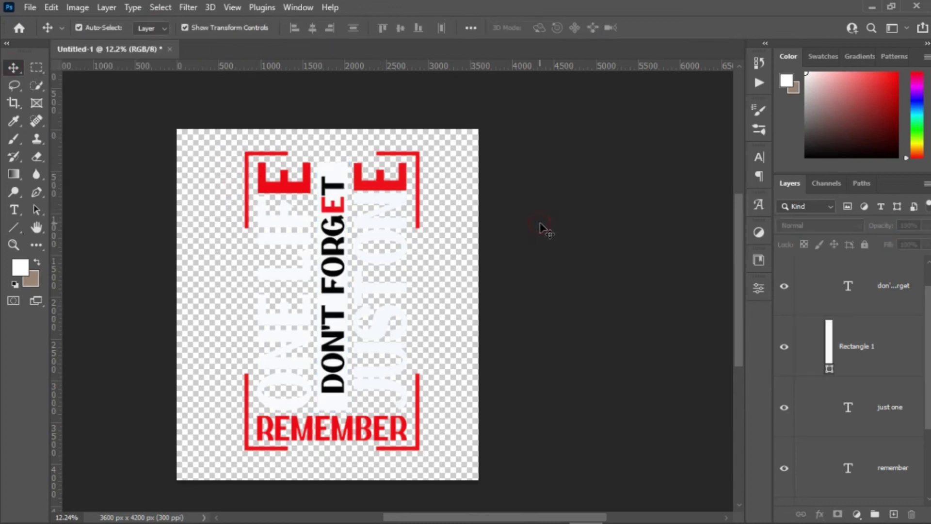
- Add a near-black #070707 Solid Color fill layer above the Background
scroll(836, 465, down, 2)
scroll(844, 474, down, 1)
click(851, 474)
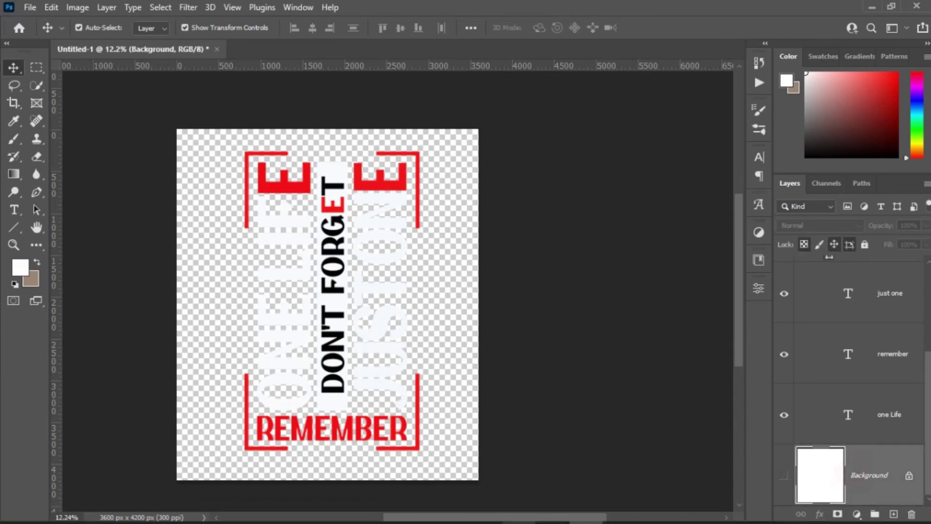
click(856, 515)
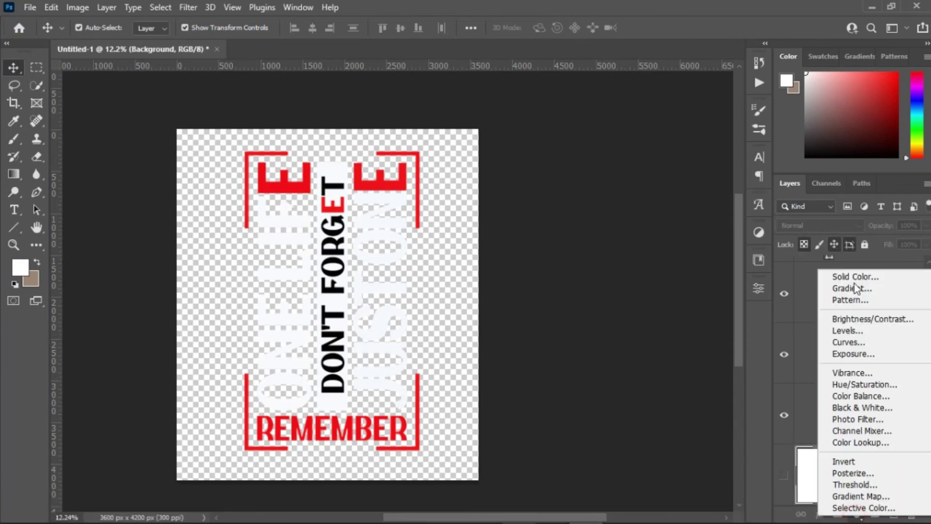
click(857, 276)
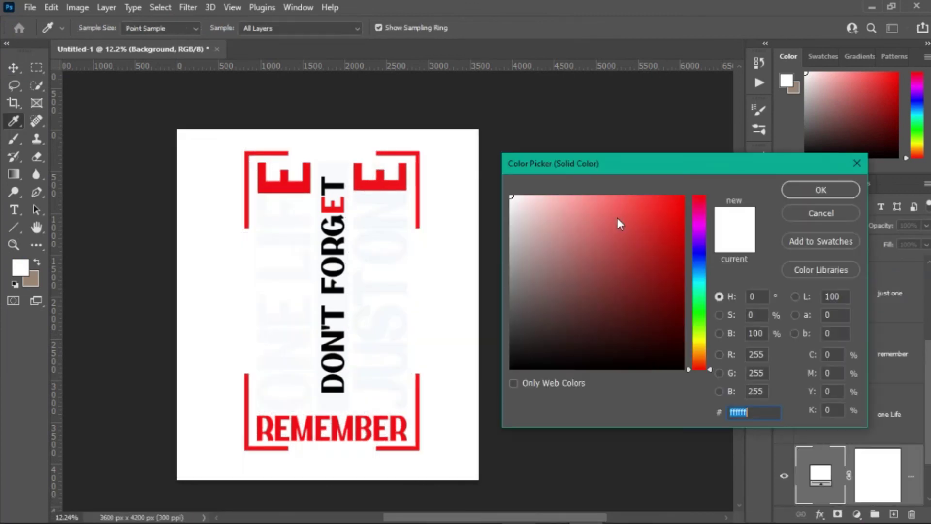
click(513, 364)
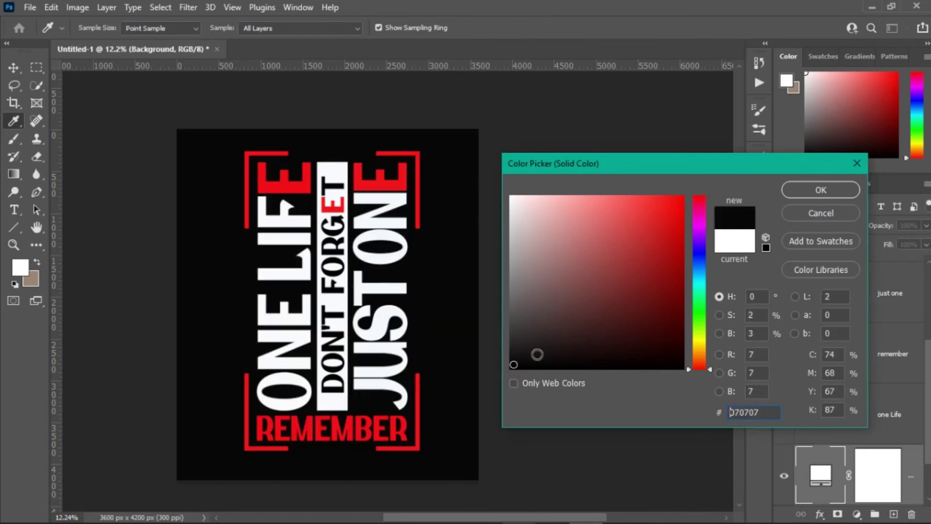
click(803, 191)
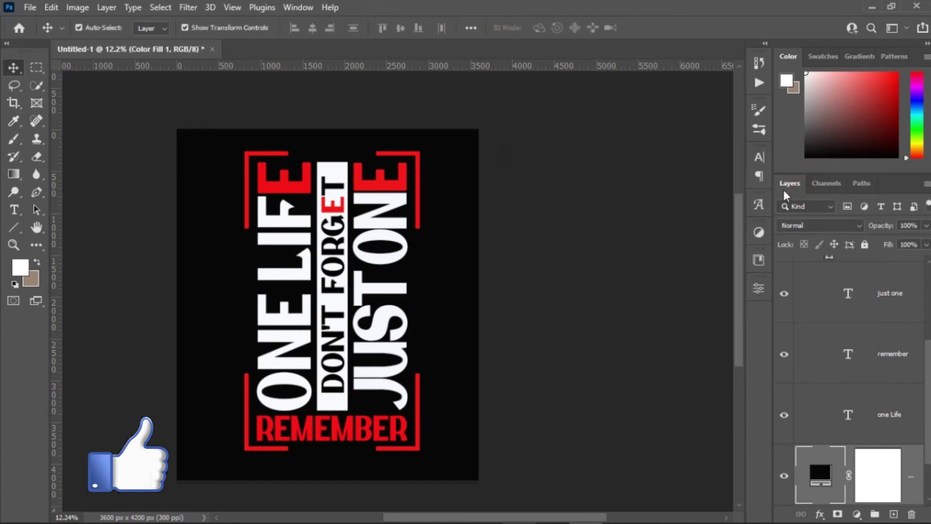
- Quick-export the black-background design as a PNG named '1 life black'
click(28, 9)
mouse_move(45, 206)
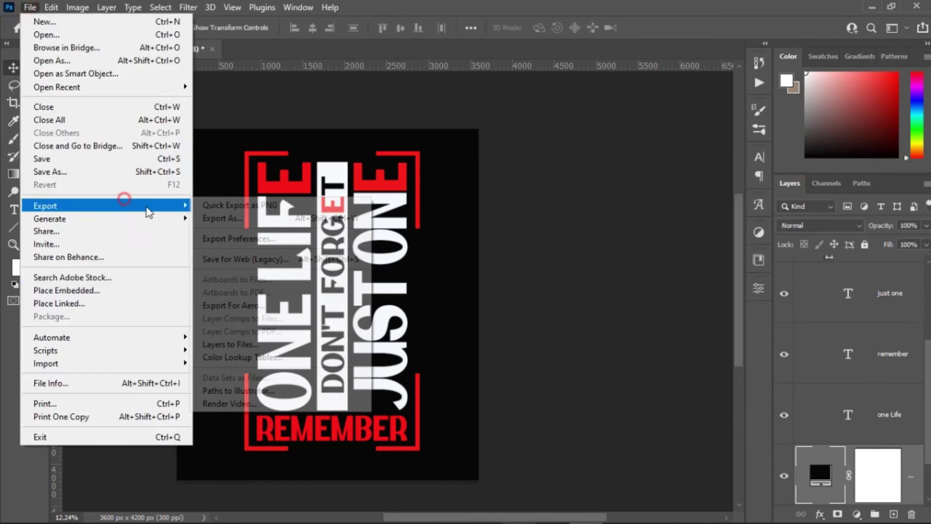
click(214, 207)
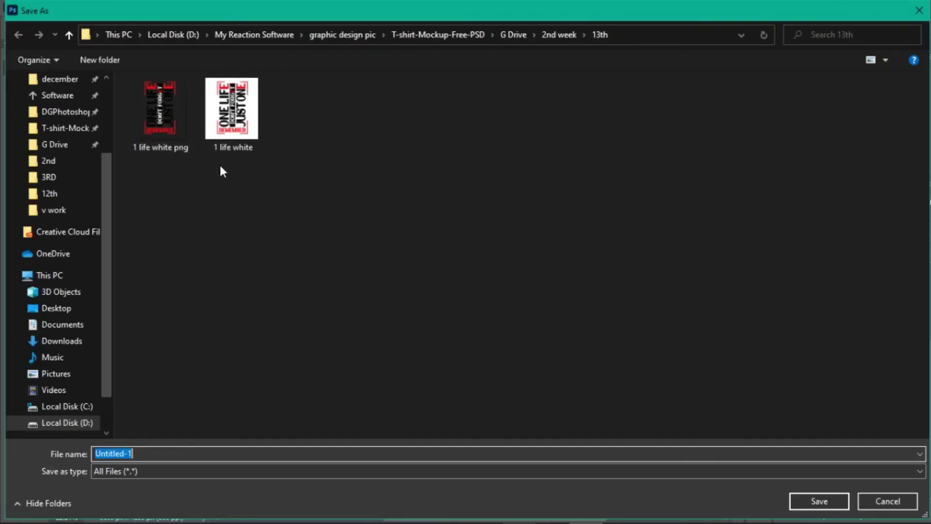
click(229, 142)
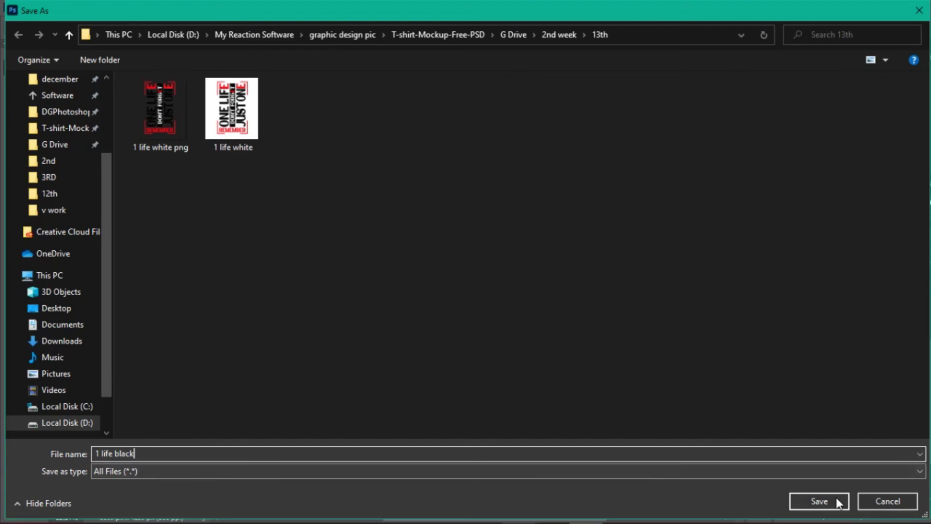
click(835, 499)
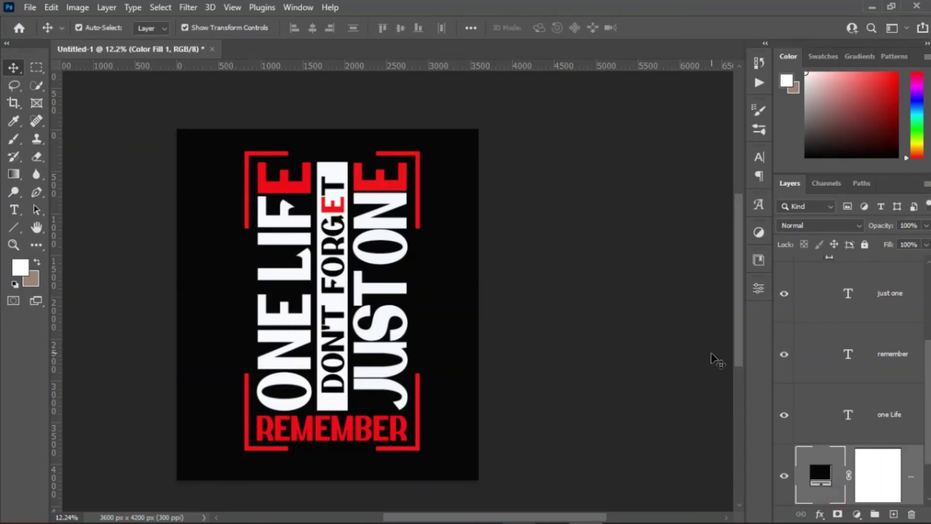
- Hide the black fill layer, quick-export a transparent PNG, then show the fill again
scroll(717, 360, down, 1)
click(788, 482)
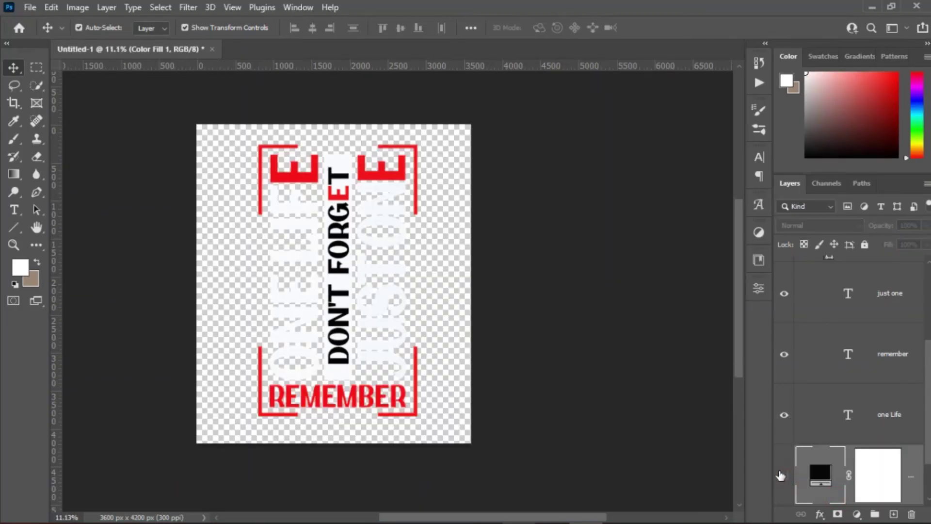
click(30, 7)
mouse_move(45, 206)
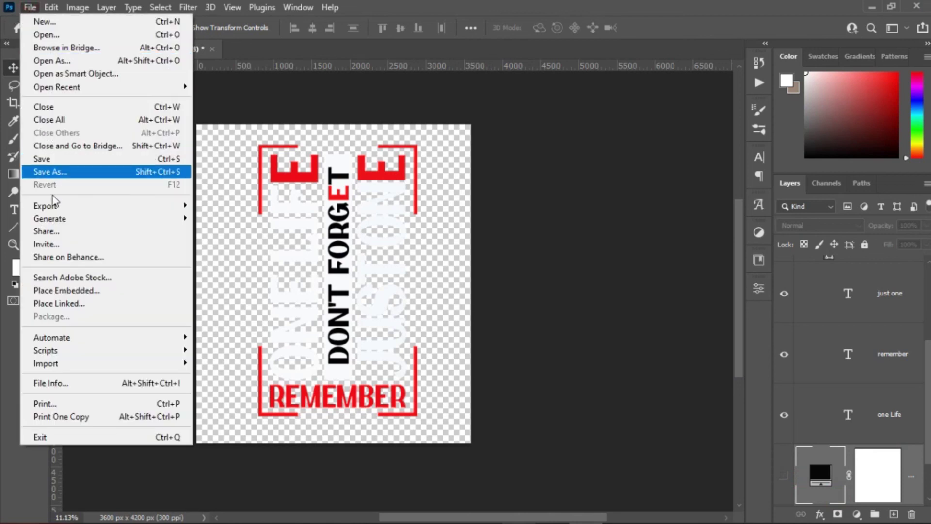
click(210, 212)
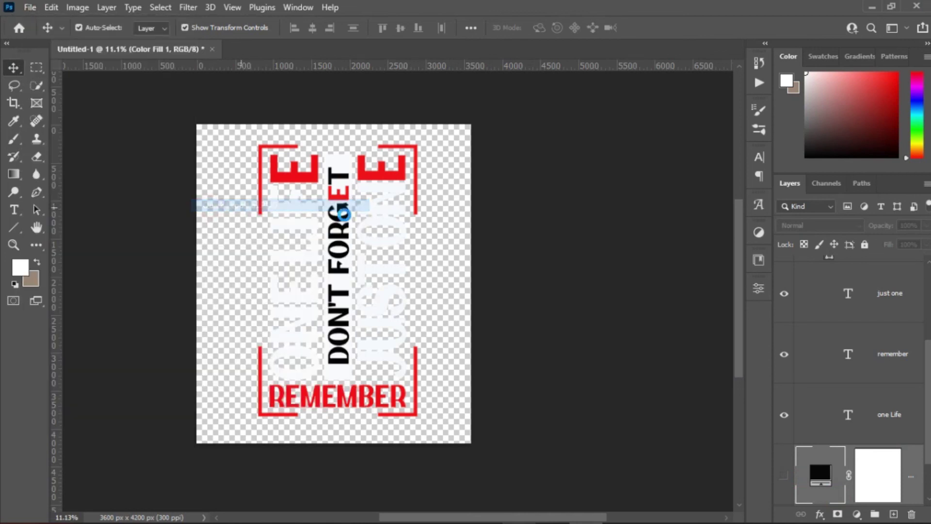
key(Return)
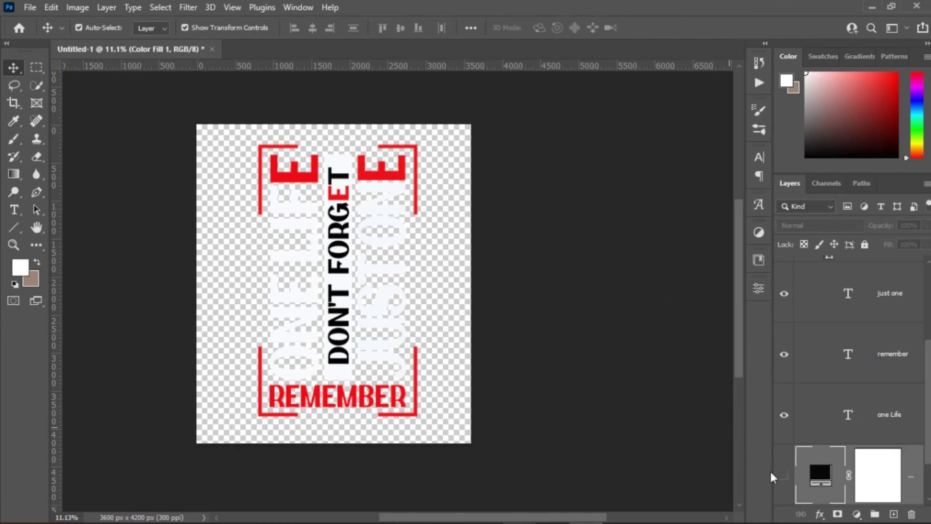
click(786, 484)
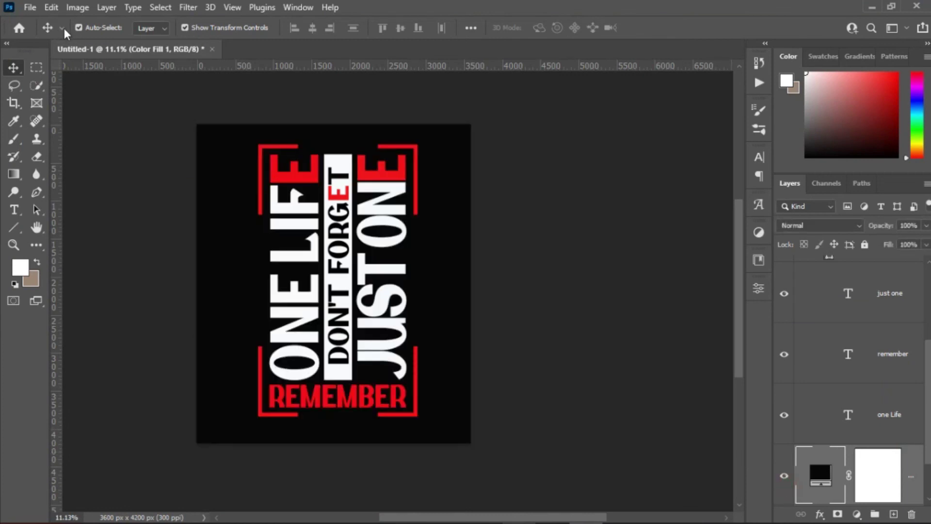
- Close the design document and drag the '1 life white' PNG into the mockup
click(212, 49)
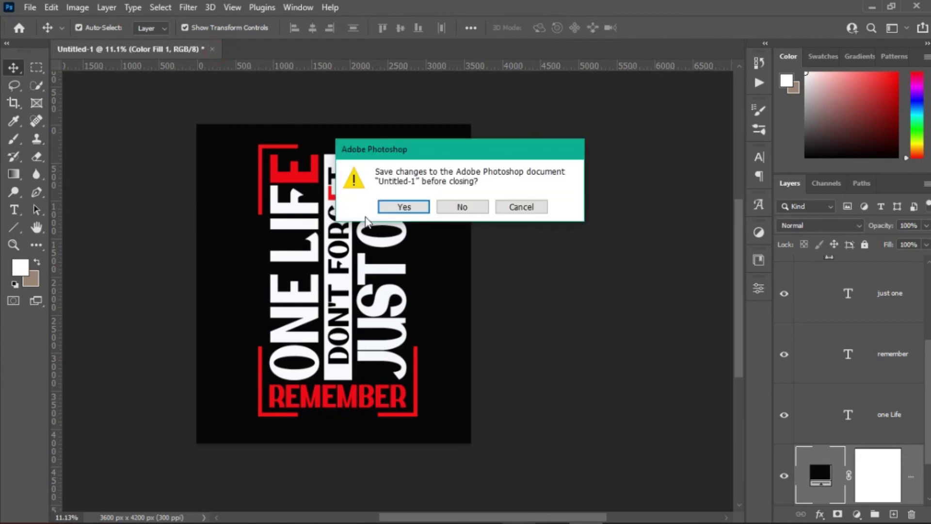
click(391, 208)
click(519, 510)
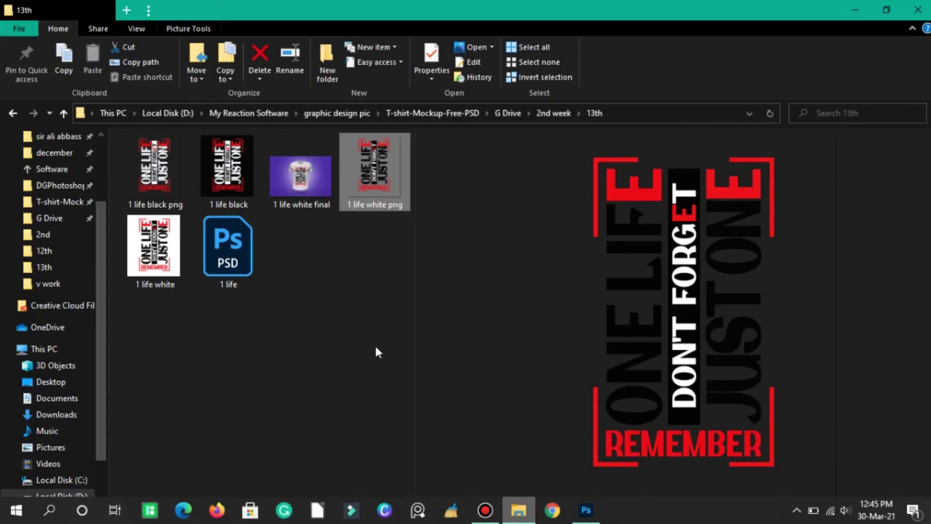
mouse_move(390, 147)
mouse_down()
mouse_move(396, 309)
mouse_move(406, 186)
mouse_up()
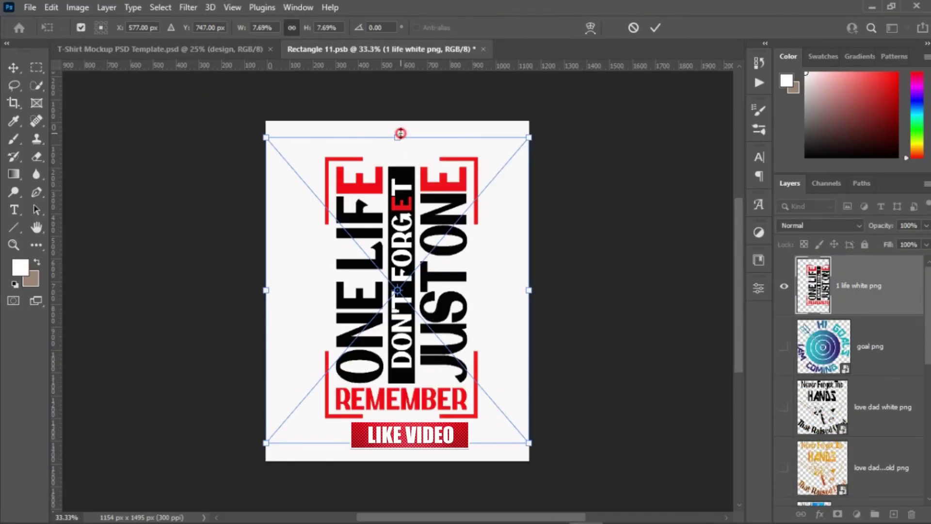
- Scale the placed ONE LIFE design to fit the shirt chest and save the smart object
drag(399, 139, 398, 189)
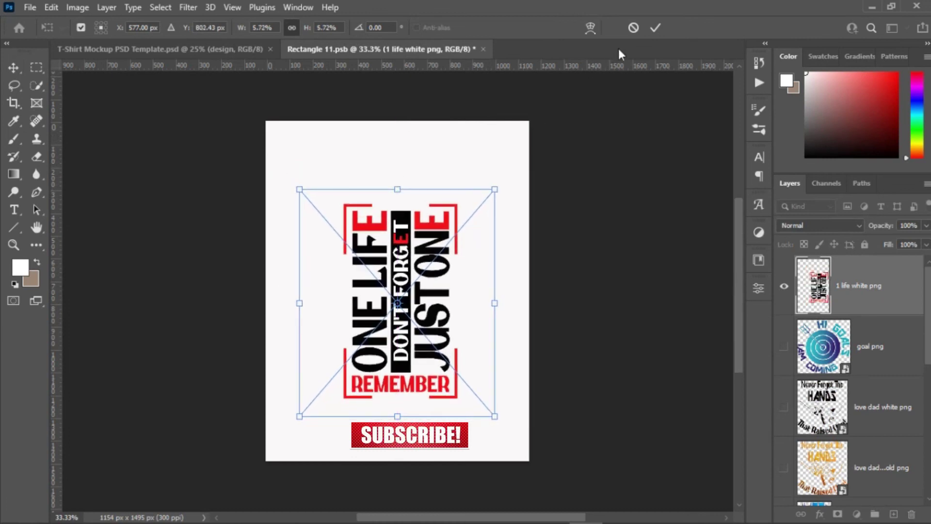
click(651, 28)
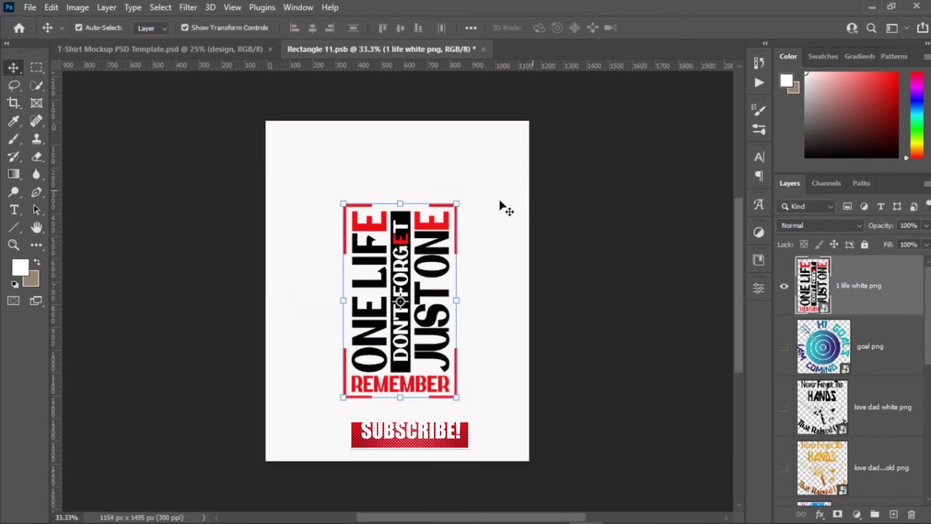
key(ctrl+s)
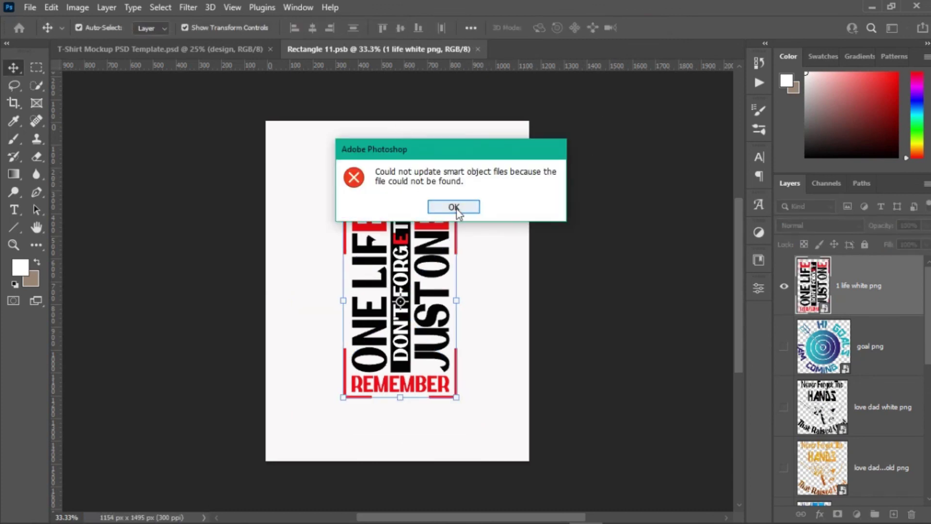
click(453, 207)
click(190, 49)
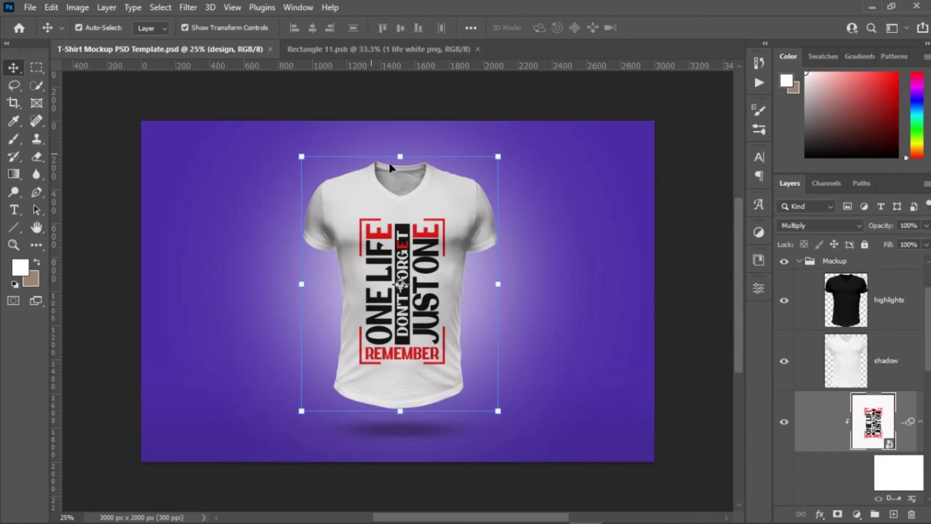